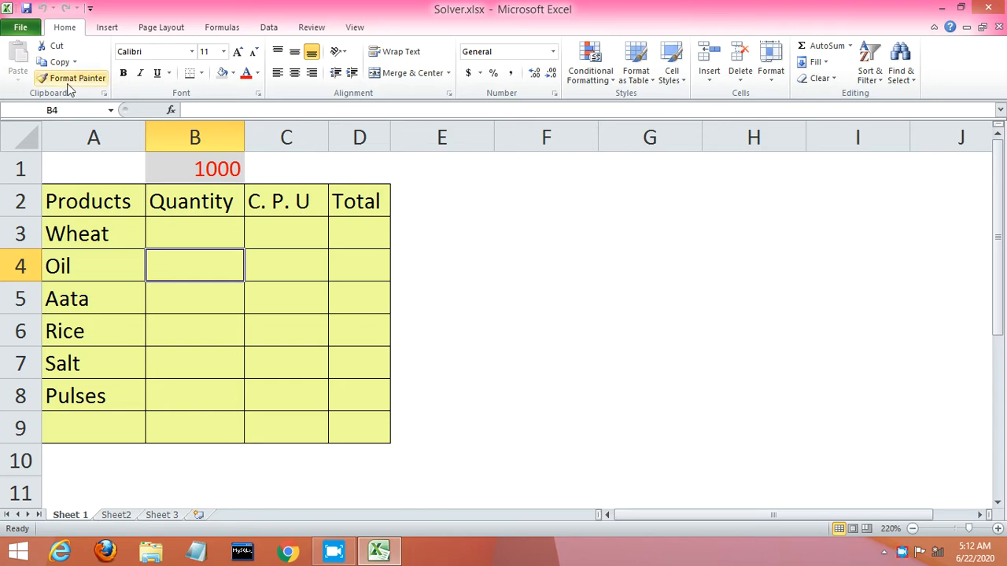
Enable the Solver Add-in through the Excel Add-ins manager in the program options.
click(21, 28)
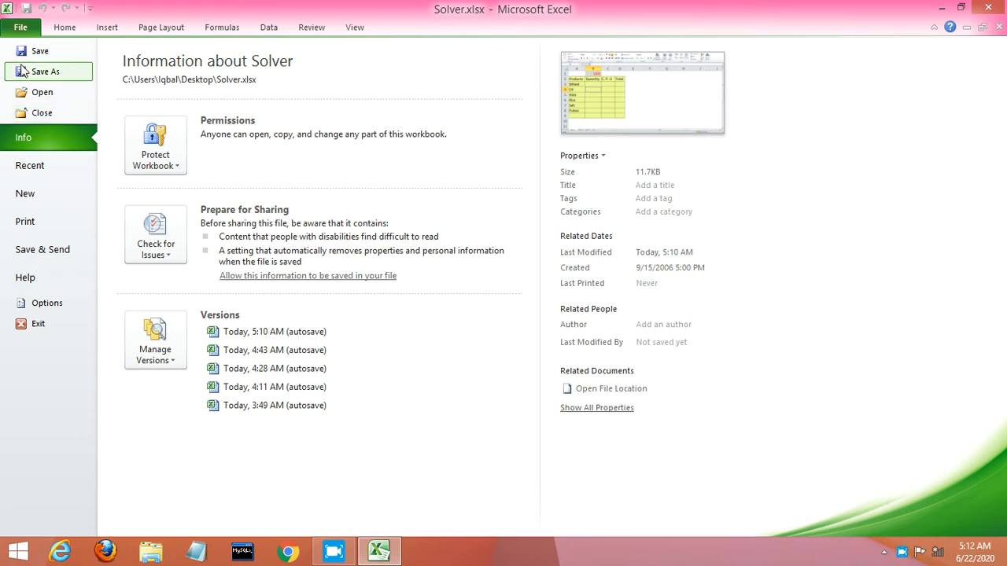
click(37, 299)
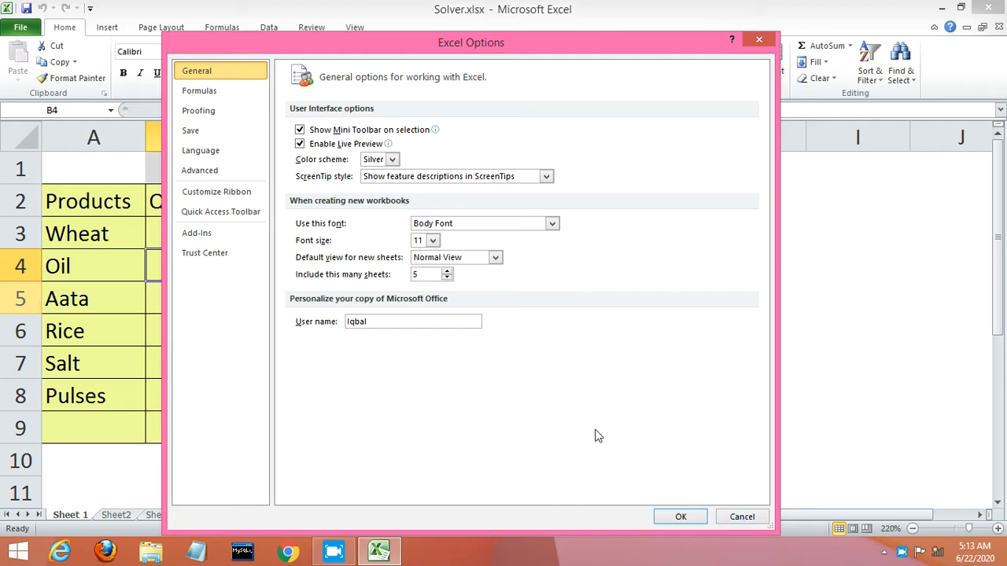
click(211, 234)
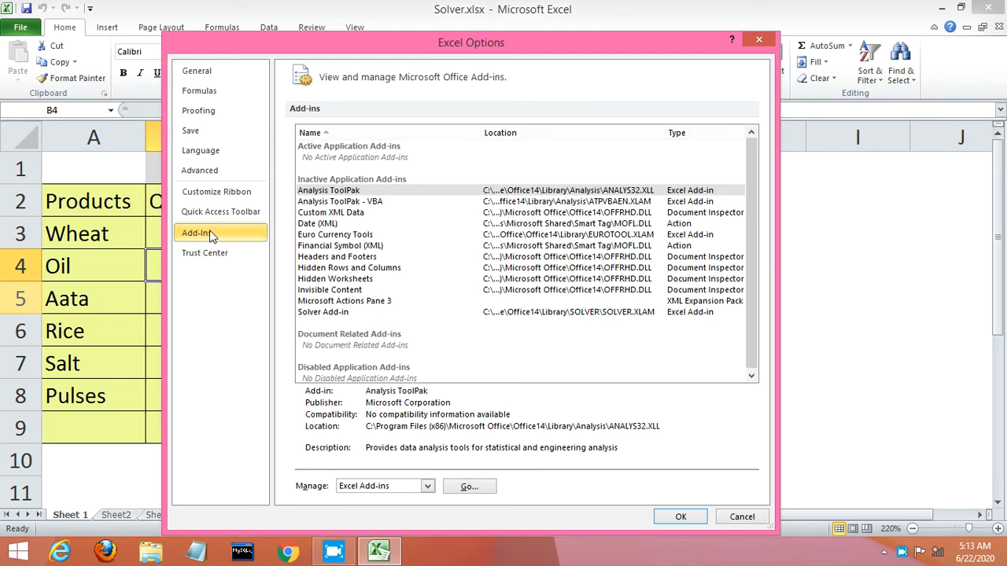
click(467, 487)
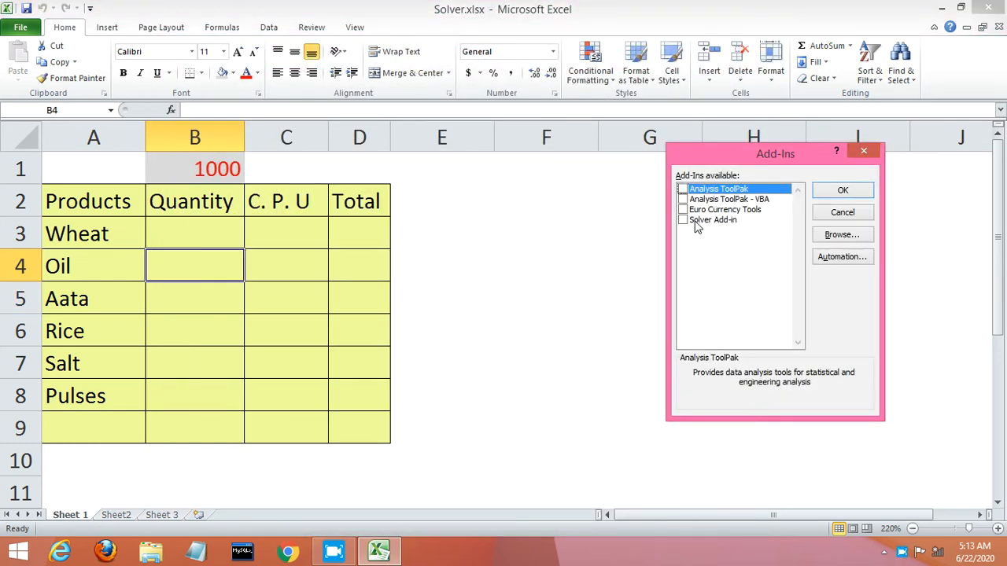
click(683, 221)
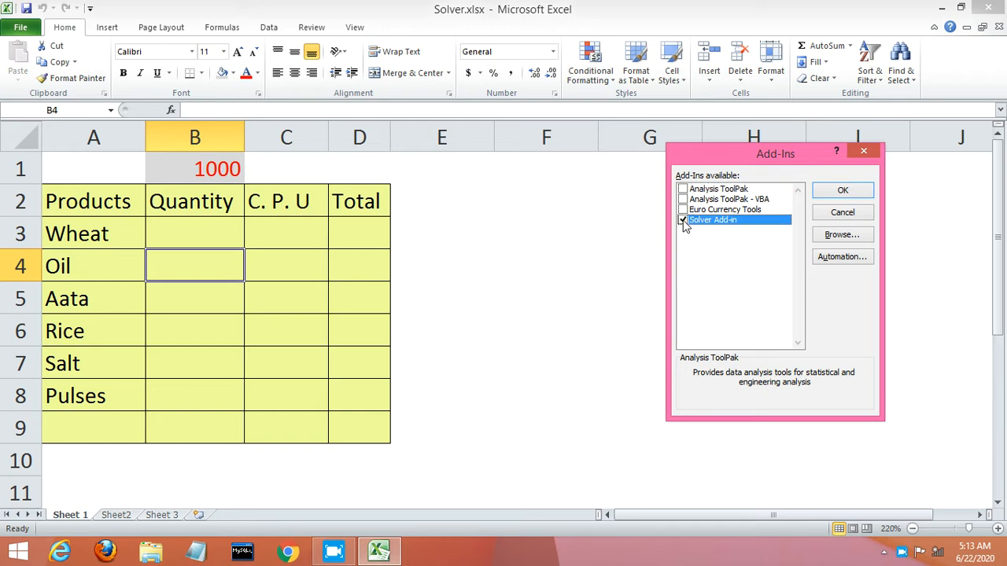
click(842, 190)
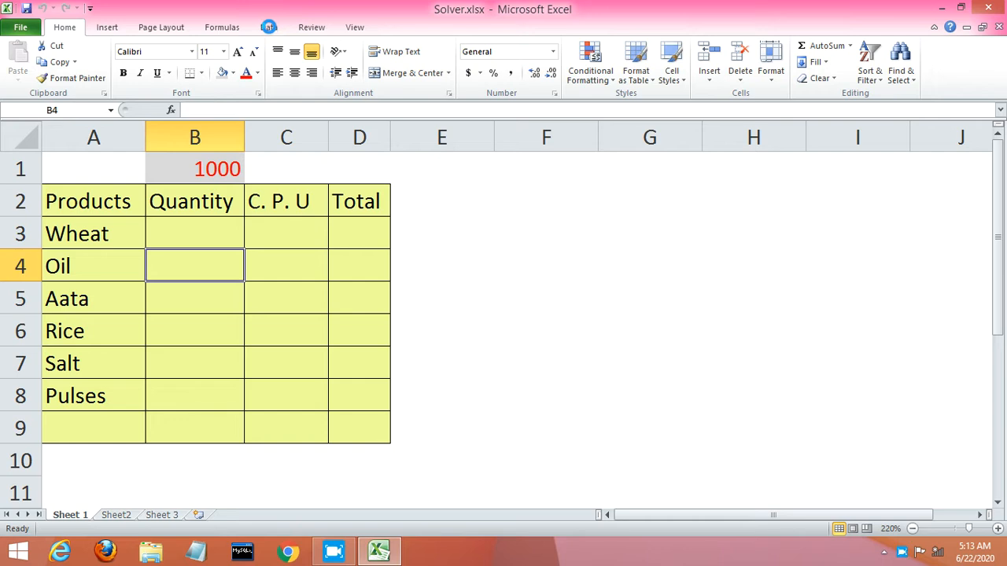
Open the Solver parameters, examine the objective, variable cells and constraints settings, and close them without solving.
click(268, 28)
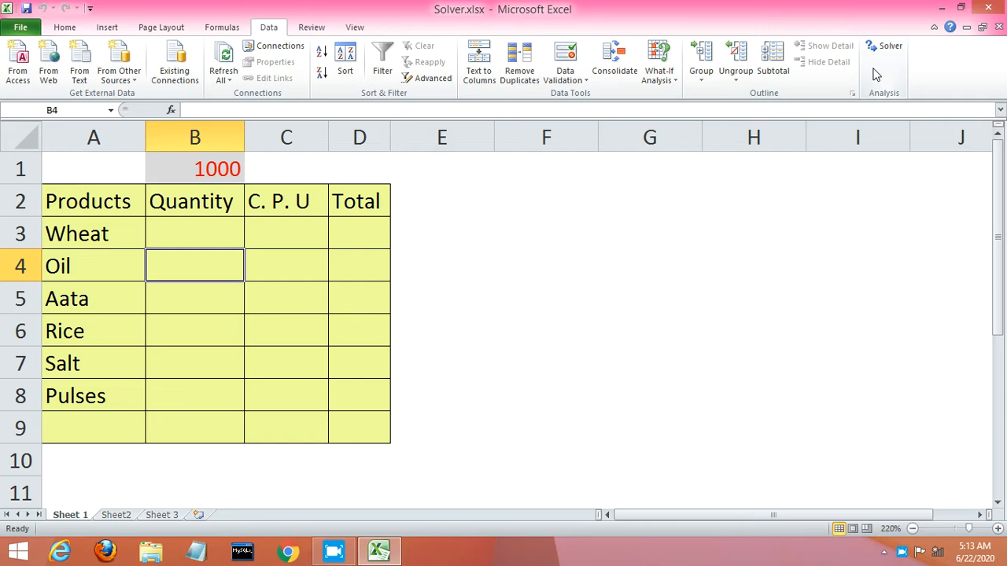
click(886, 48)
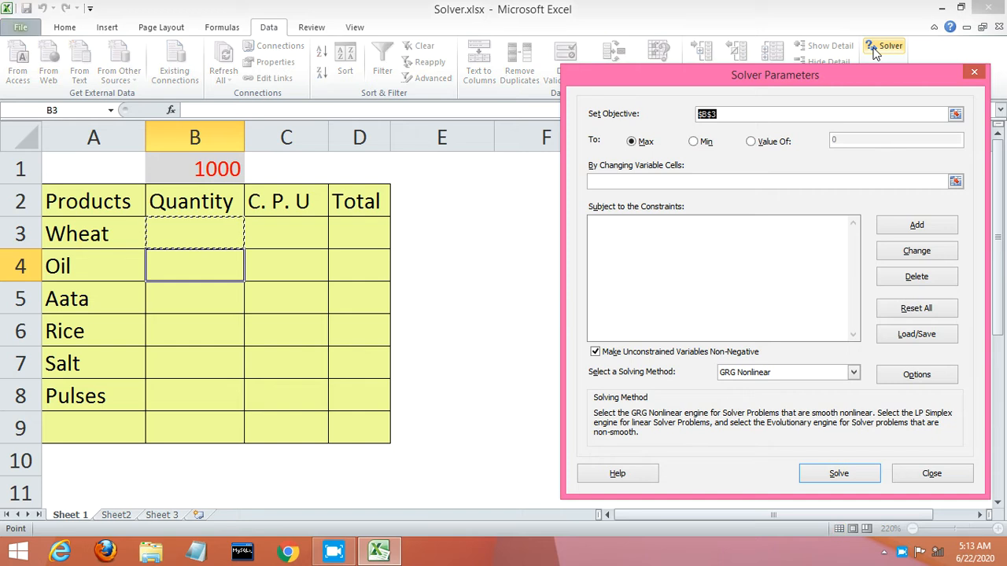
key(Left)
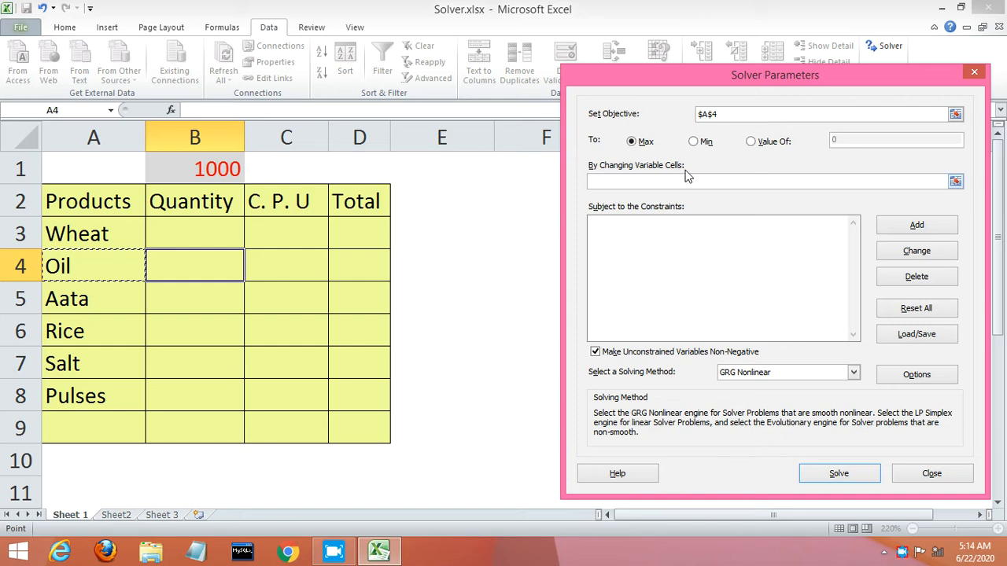
key(Down)
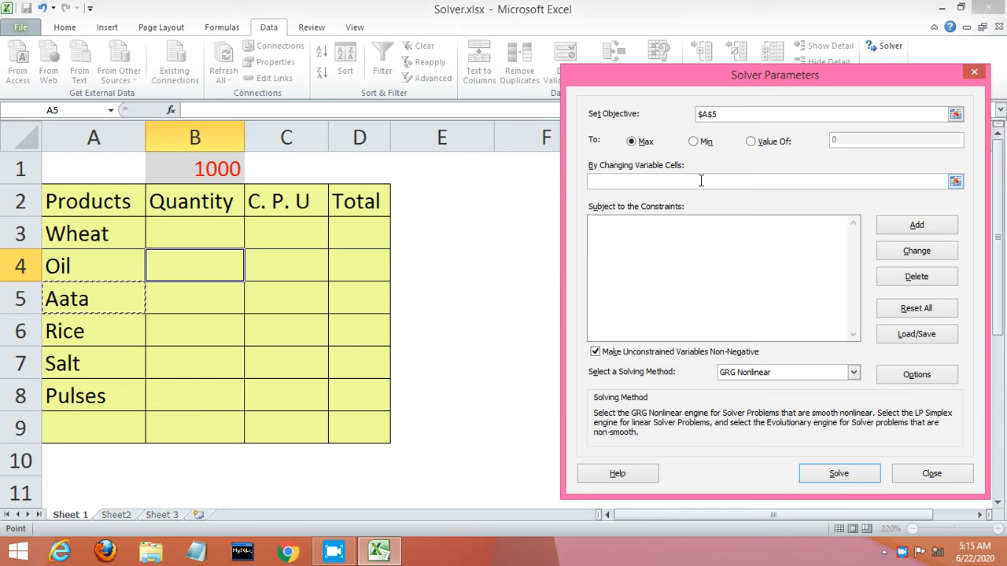
key(Down)
click(698, 125)
key(Up)
click(973, 72)
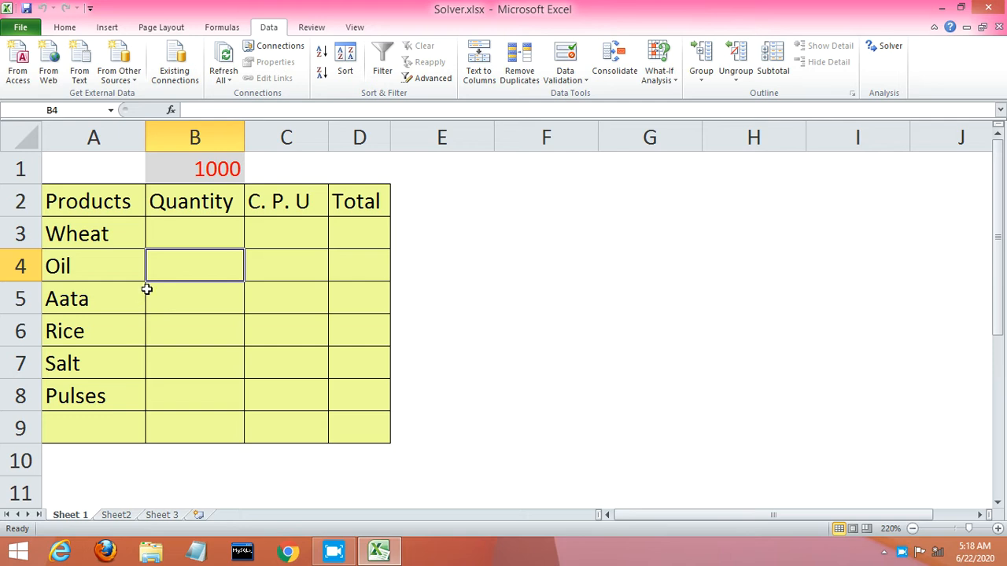
Look over the 1000 budget cell and the example data on Sheet2 and Sheet 3, and return to Sheet 1.
click(191, 172)
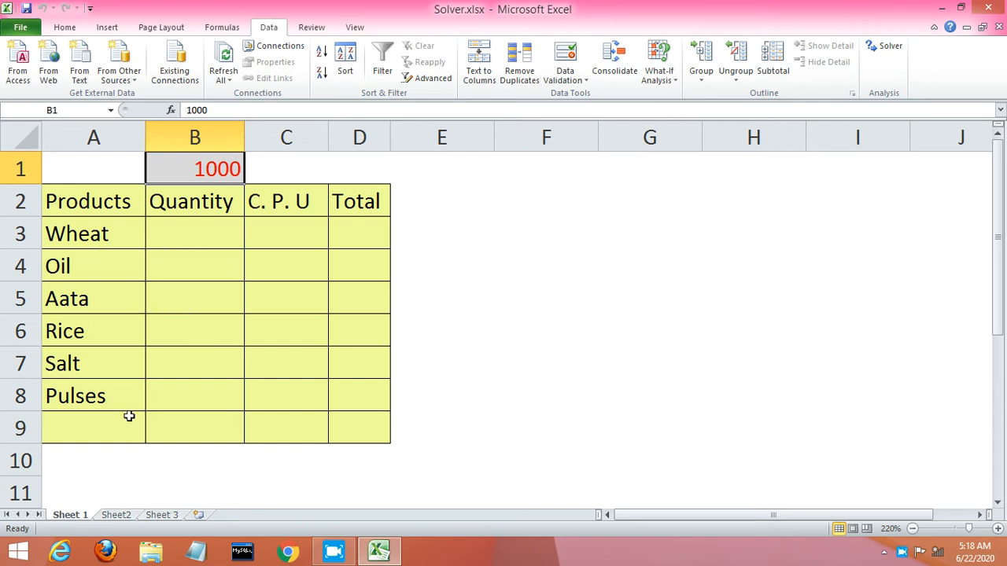
click(118, 515)
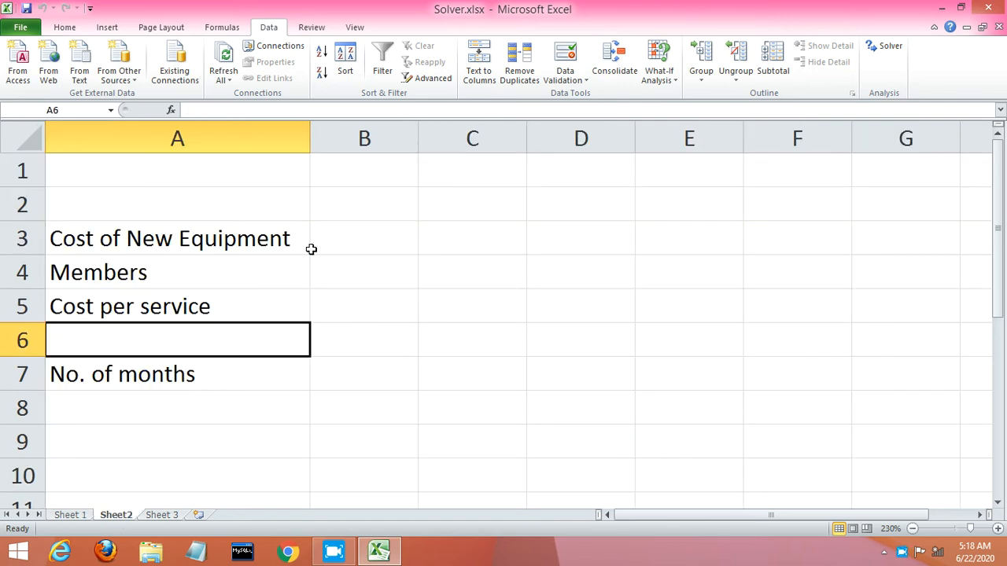
key(Down)
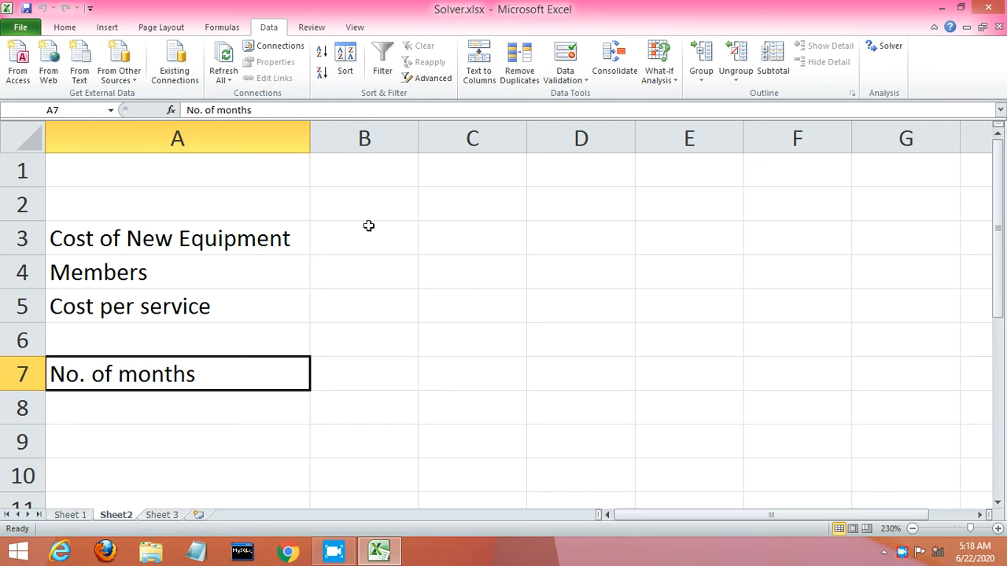
click(166, 516)
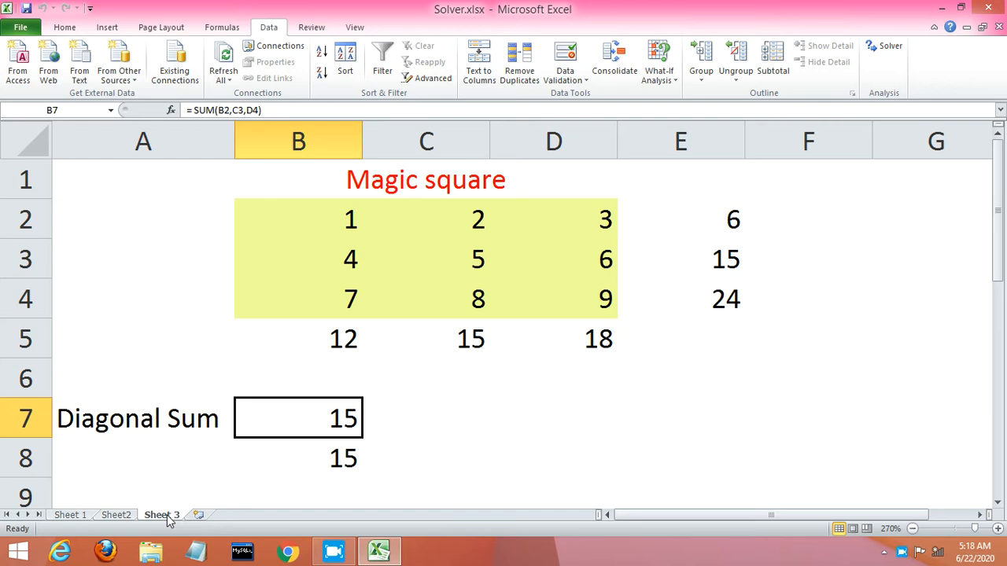
click(68, 516)
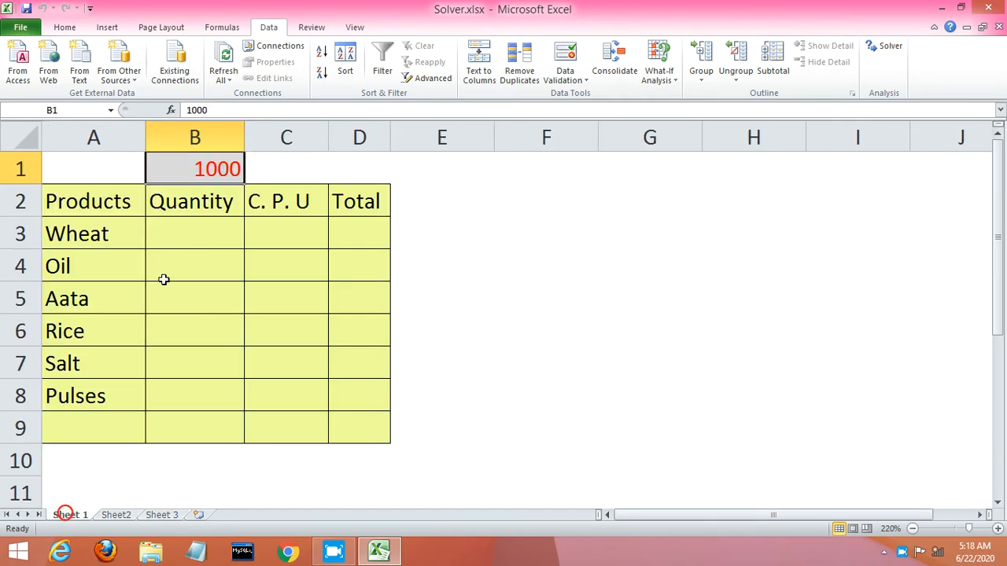
Enter a quantity of 1 for each of the six products from Wheat to Pulses in B3:B8.
click(198, 244)
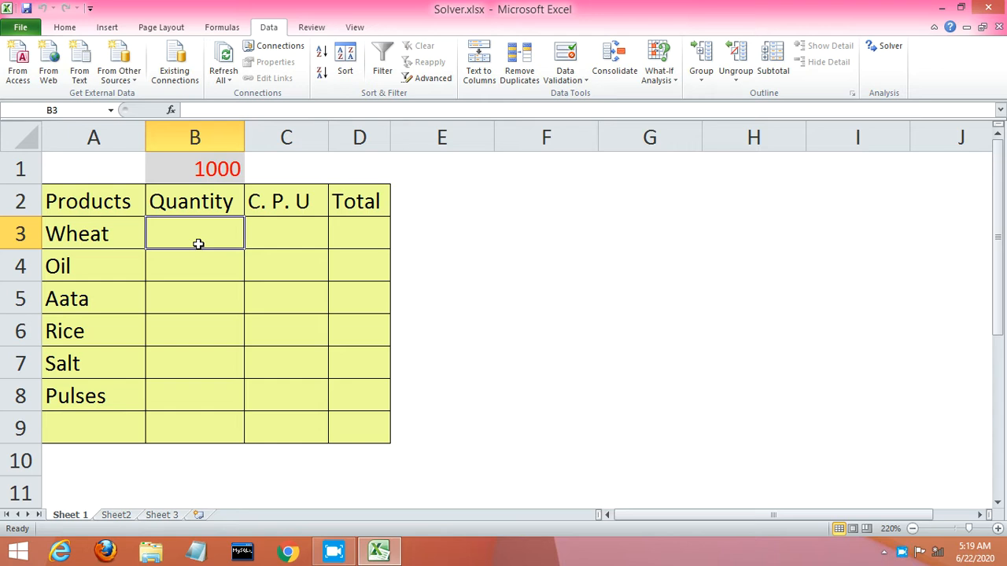
text(1)
key(Return)
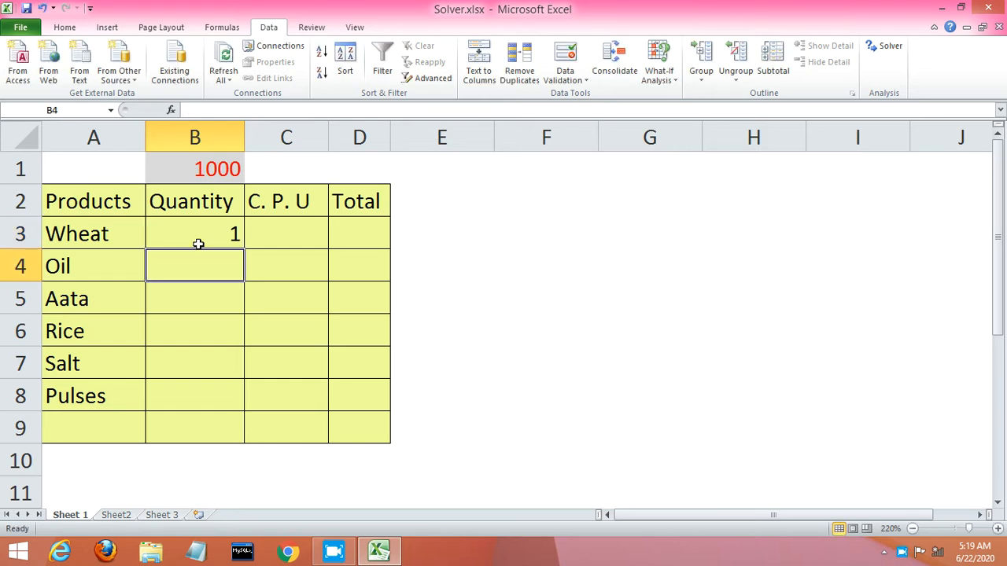
text(1)
key(Return)
text(1)
key(Return)
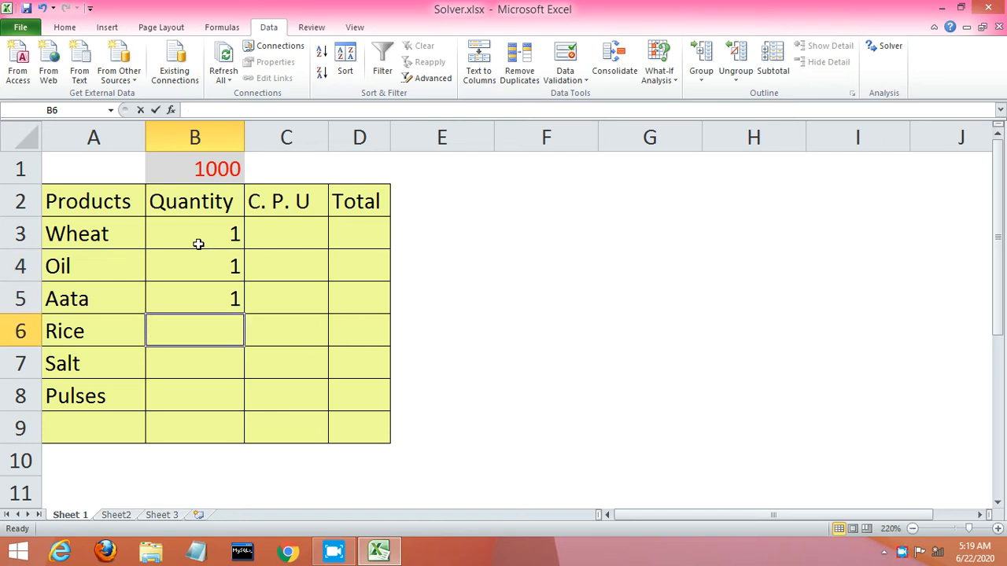
text(1)
key(Return)
text(1)
key(Return)
text(1)
key(Return)
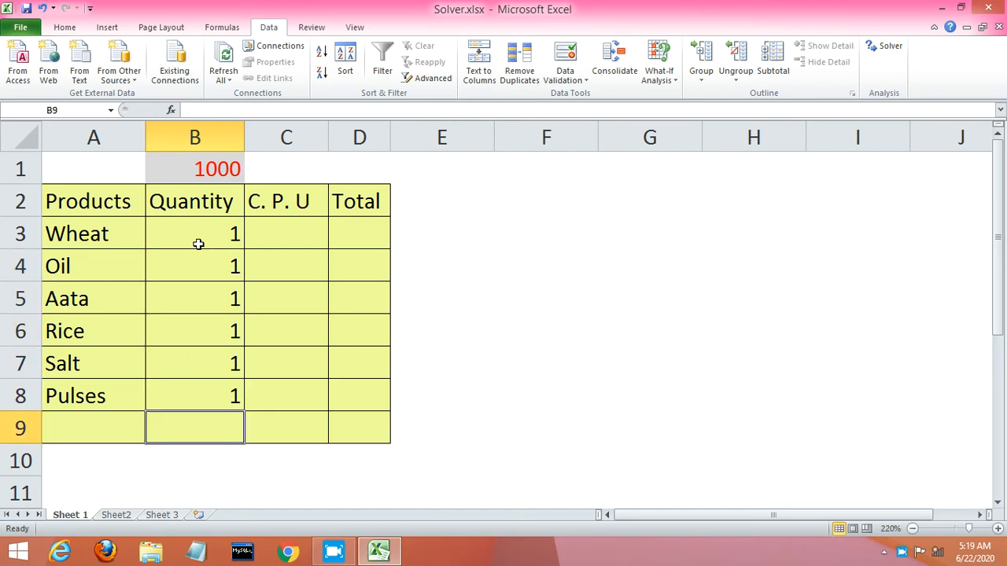
Fill the C. P. U column for Wheat to Pulses in C3:C8 with 30, 120, 35, 60, 20 and 60.
key(Up)
key(Up)
key(Up)
key(Up)
key(Up)
key(Up)
key(Up)
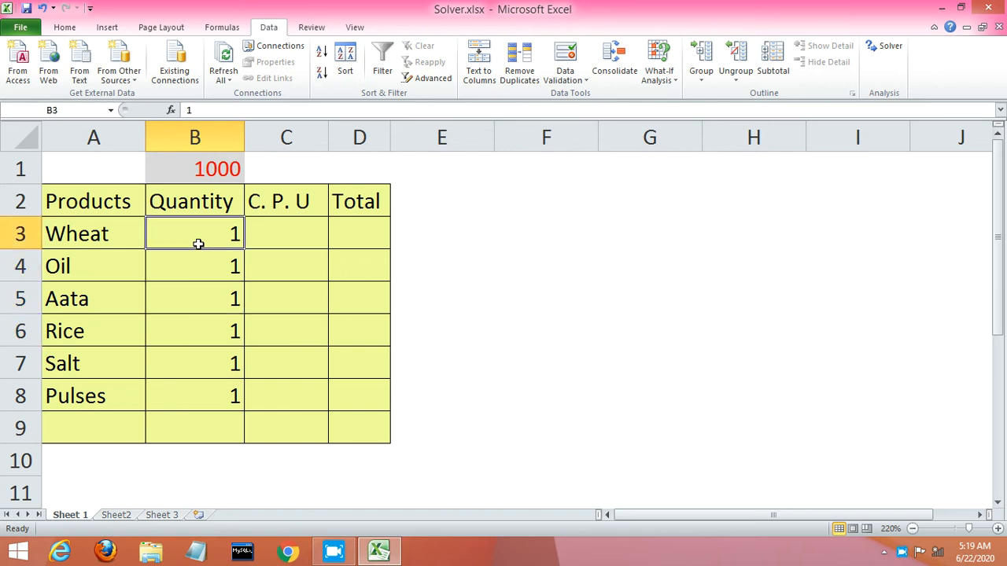
click(284, 222)
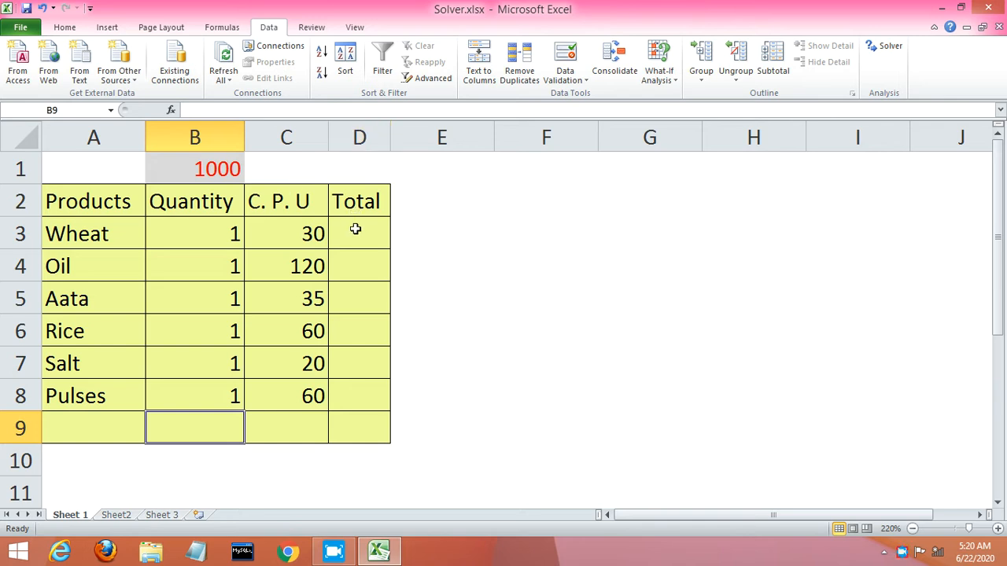
Calculate the Wheat total in D3 with the formula =C3*B3.
click(357, 231)
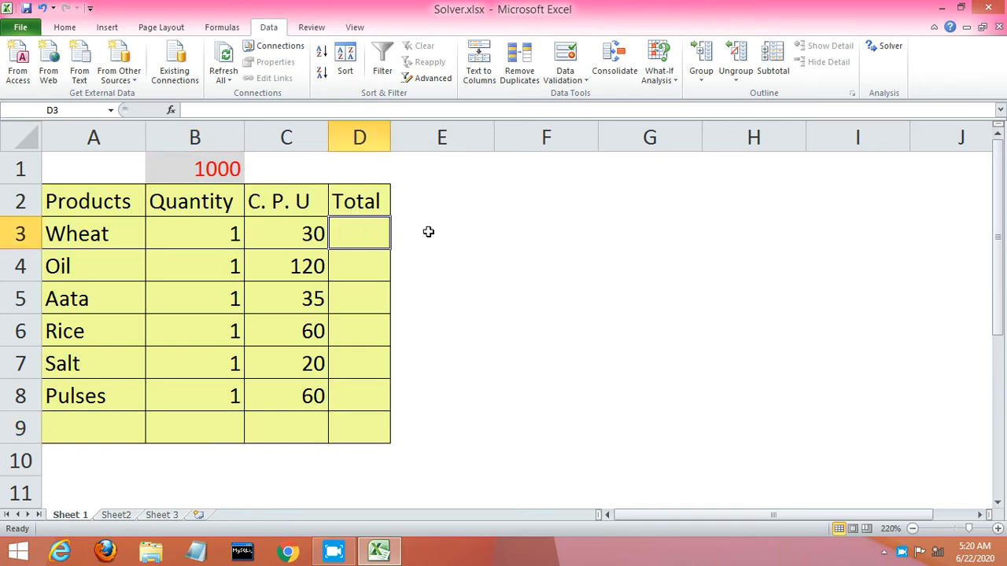
text(=)
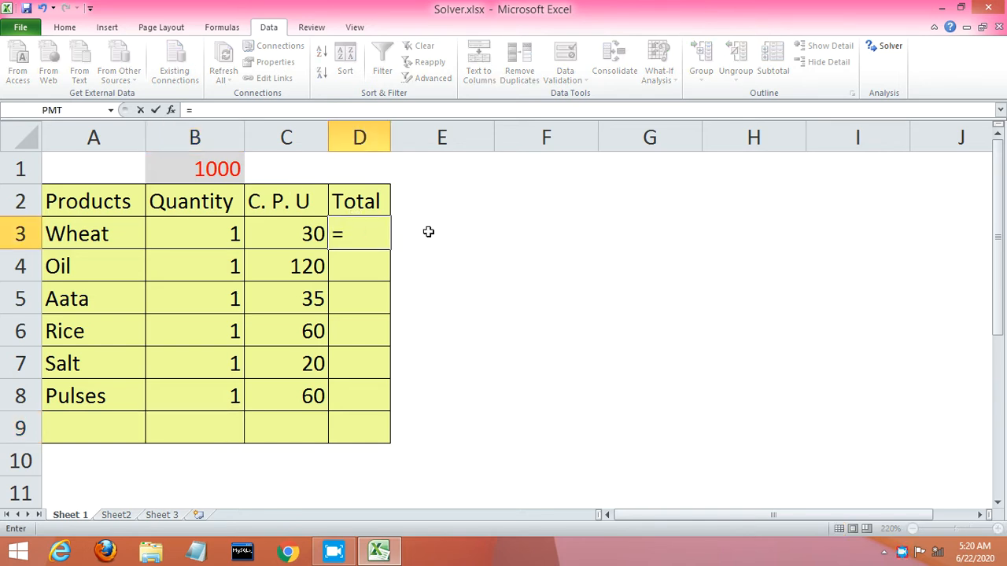
click(294, 229)
text(*)
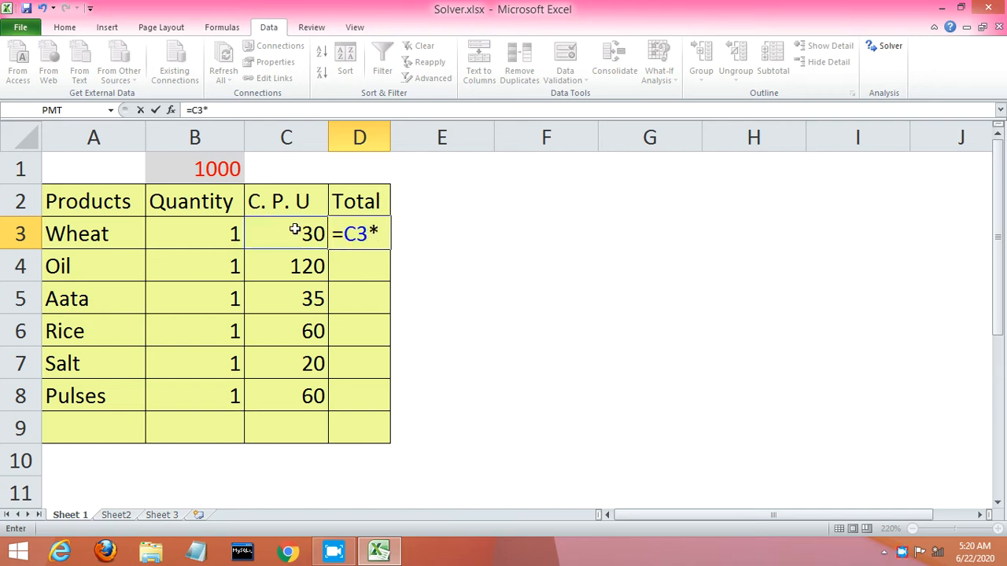
click(214, 239)
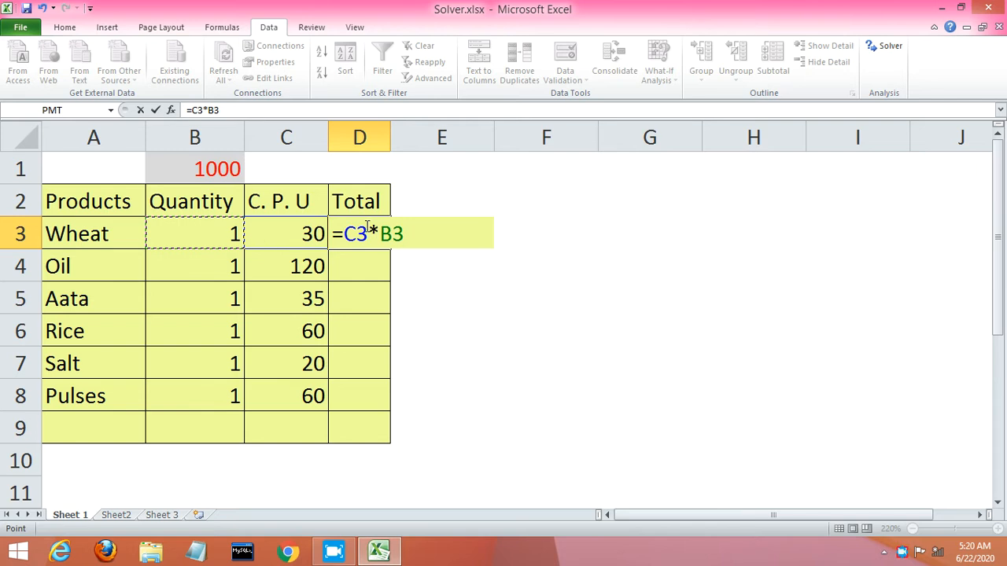
key(Return)
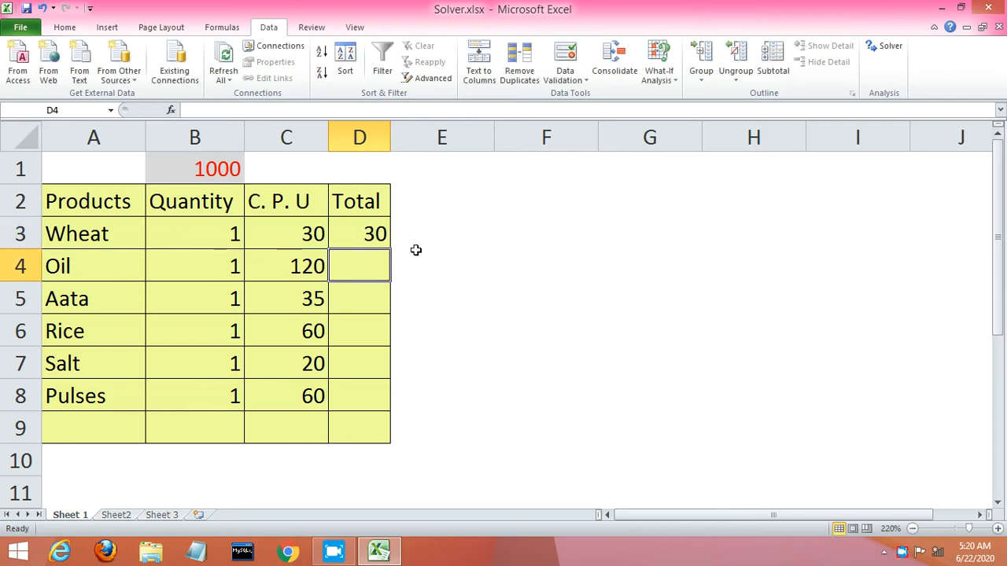
Fill the total formula from D3 down through D8 for the remaining products.
click(365, 233)
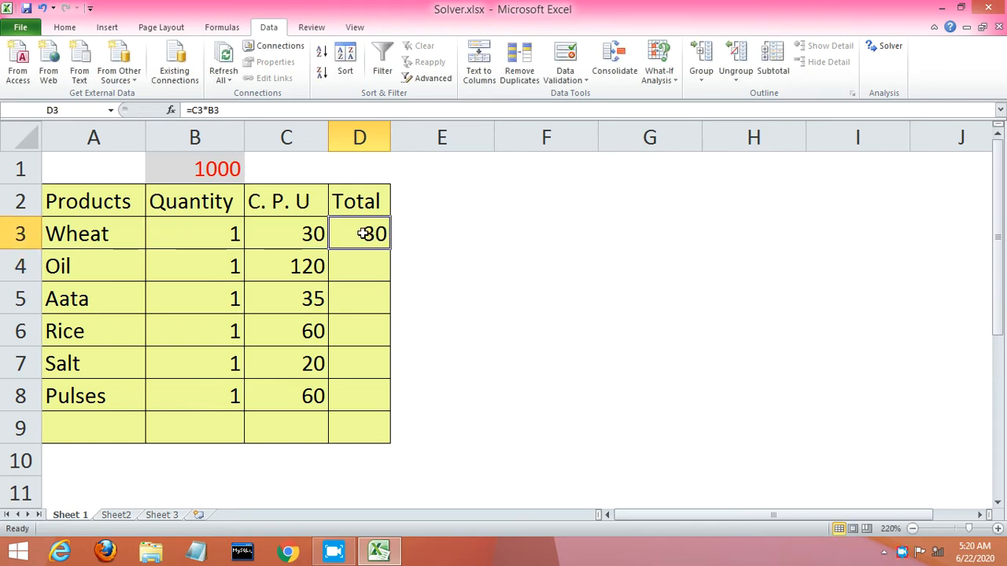
key(shift+Down)
key(shift+Down)
key(shift+Down)
key(shift+Down)
key(shift+Down)
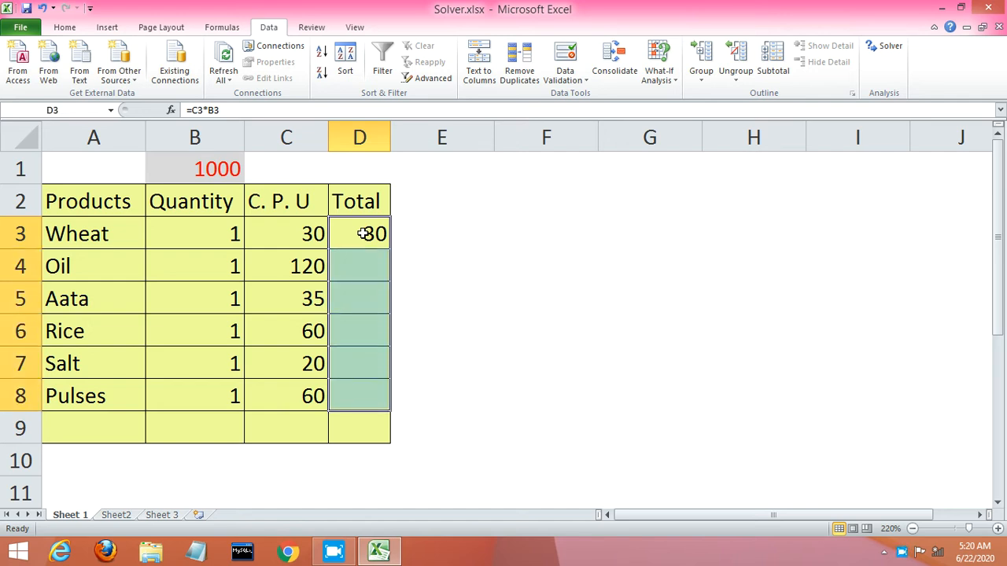
key(ctrl+d)
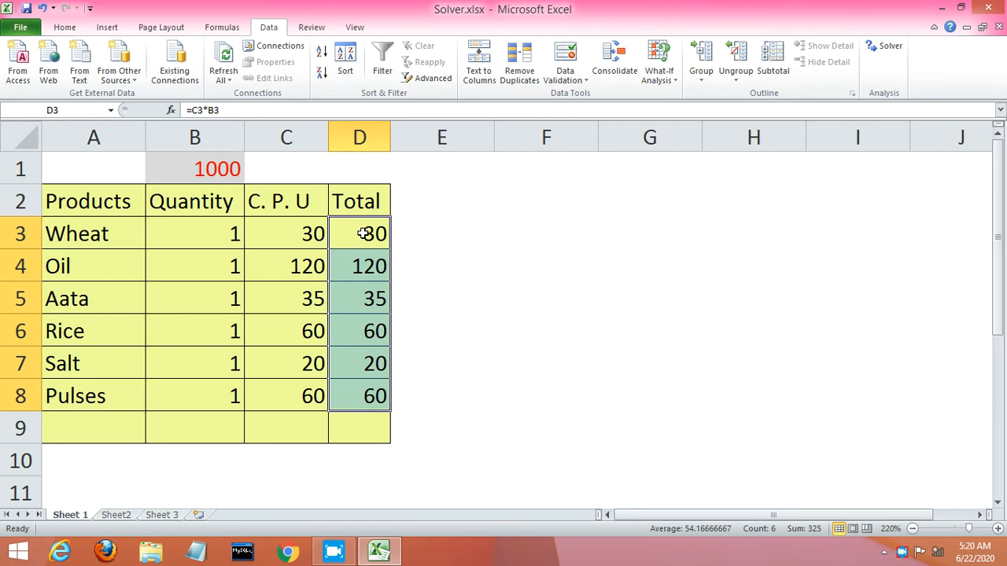
Inspect the cell references of the copied total formula in D4 and select the empty cell B9.
click(352, 260)
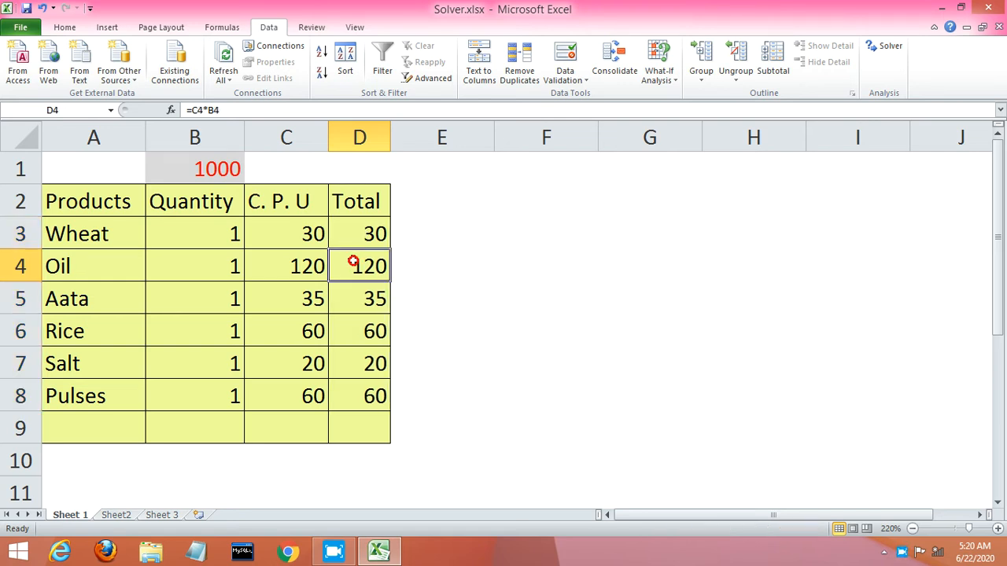
key(F2)
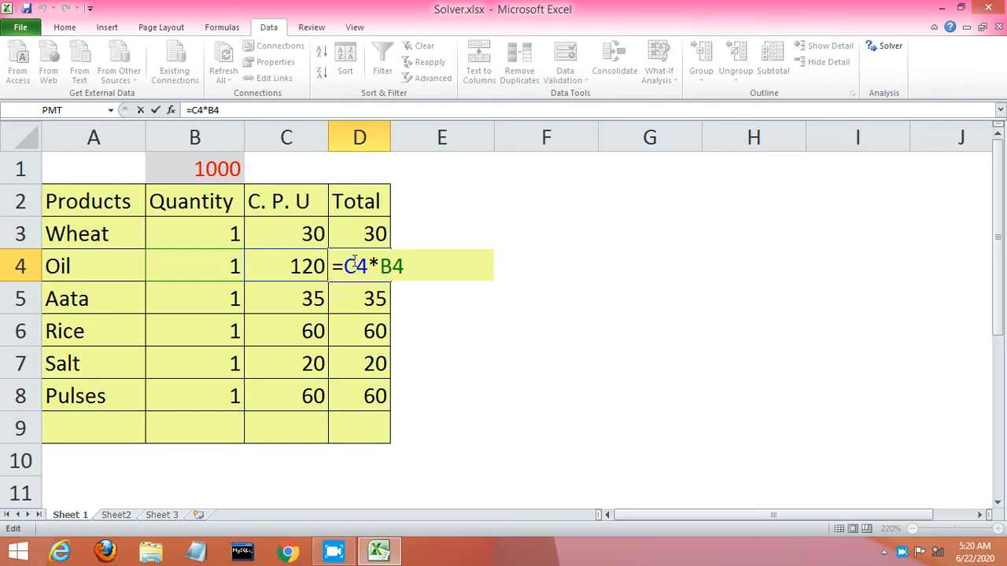
key(Return)
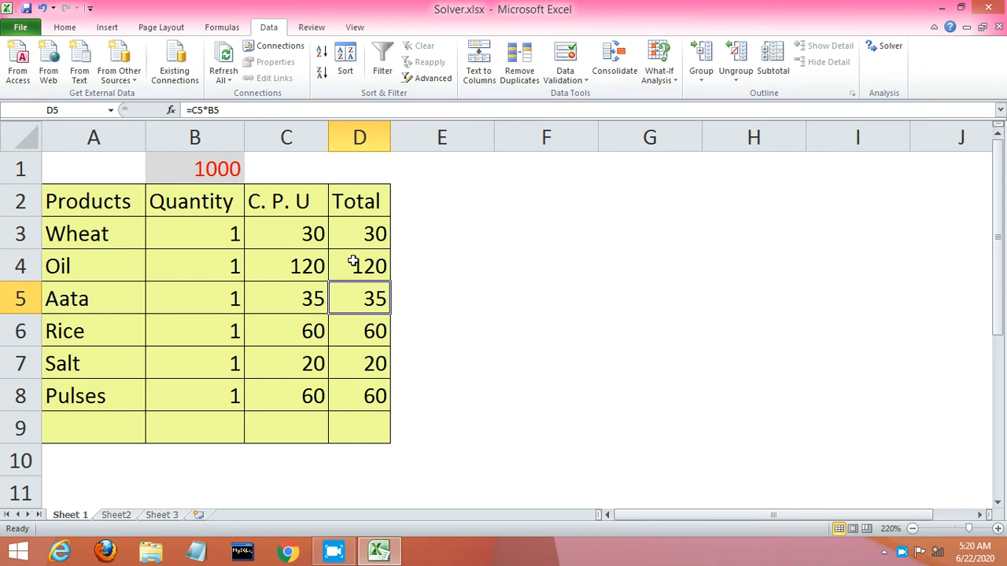
key(Left)
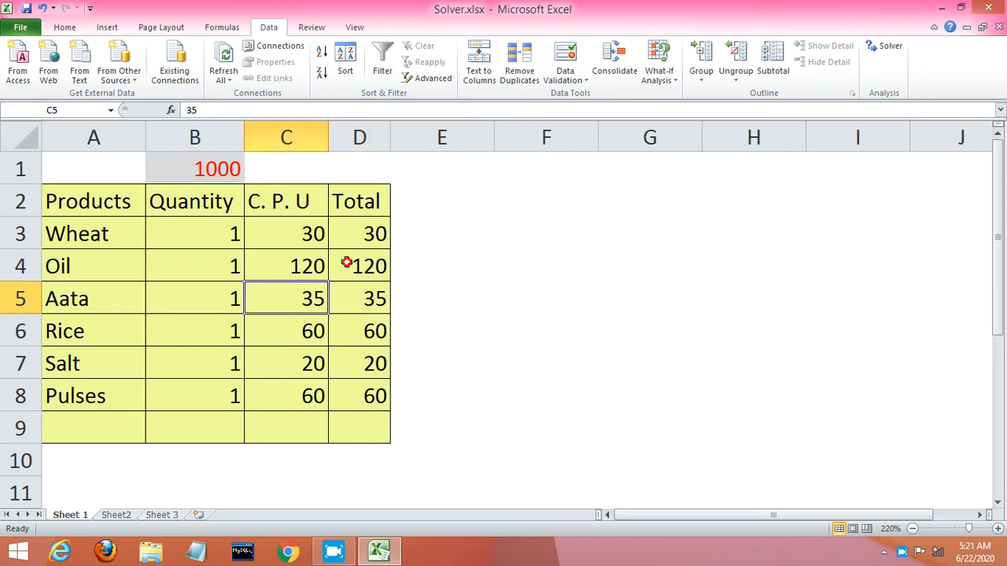
click(218, 429)
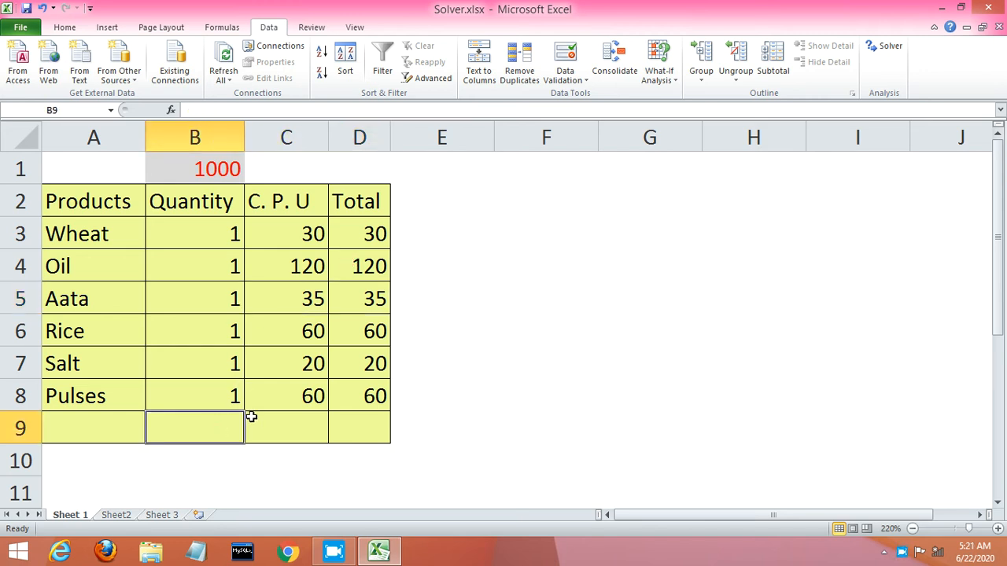
Sum the Quantity, C. P. U and Total columns over rows 3 to 8 in cells B9, C9 and D9.
key(alt+=)
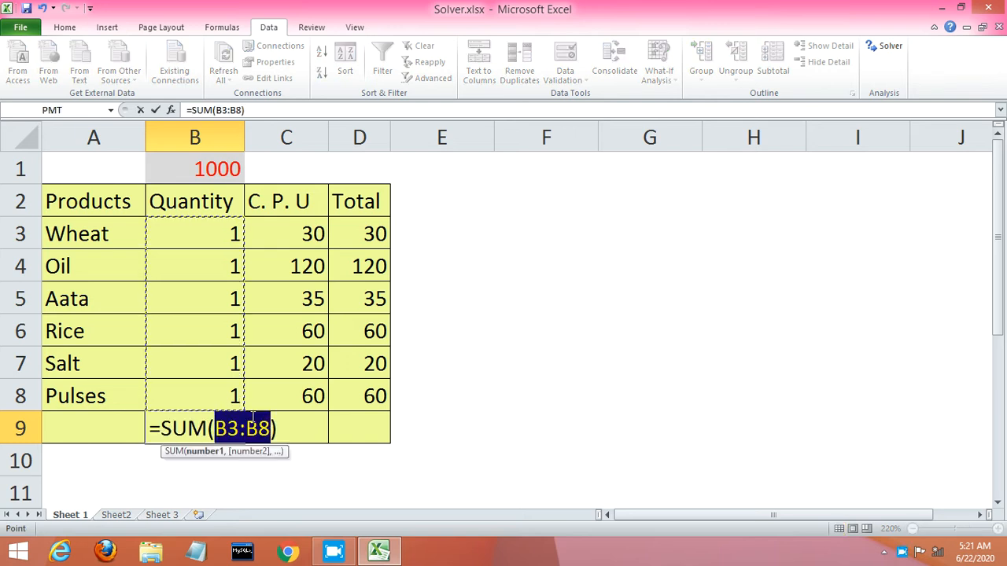
key(Return)
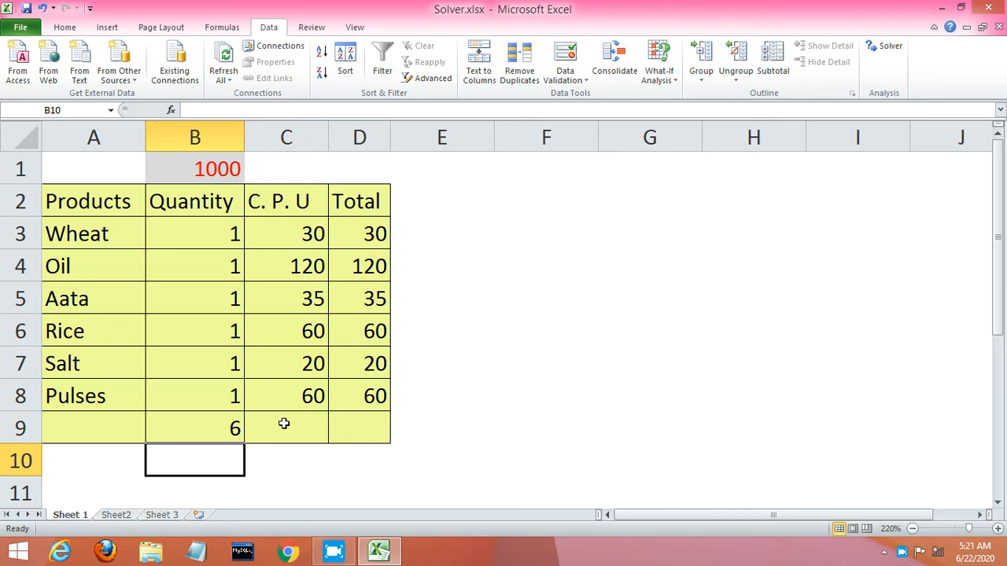
click(284, 424)
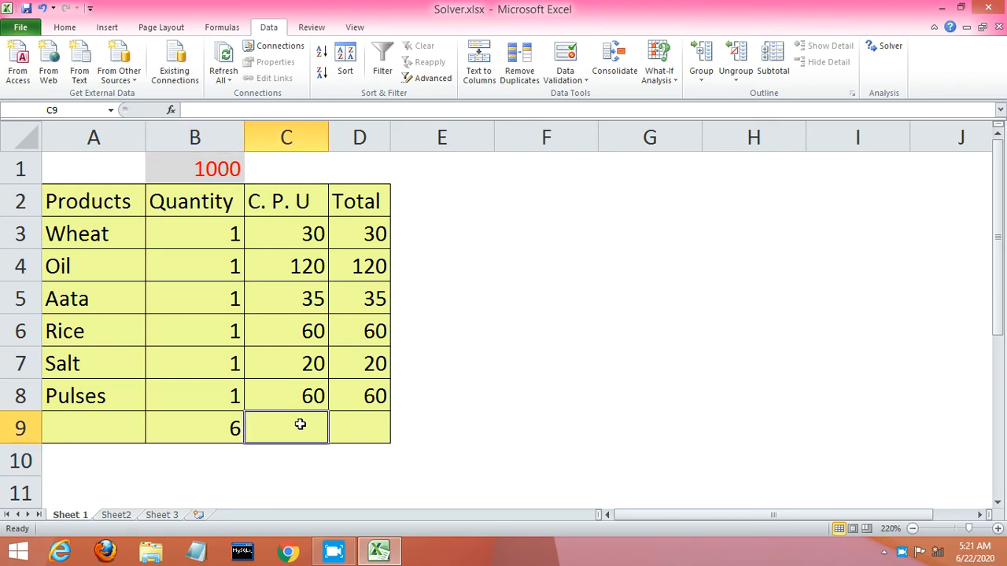
key(alt+equal)
key(Return)
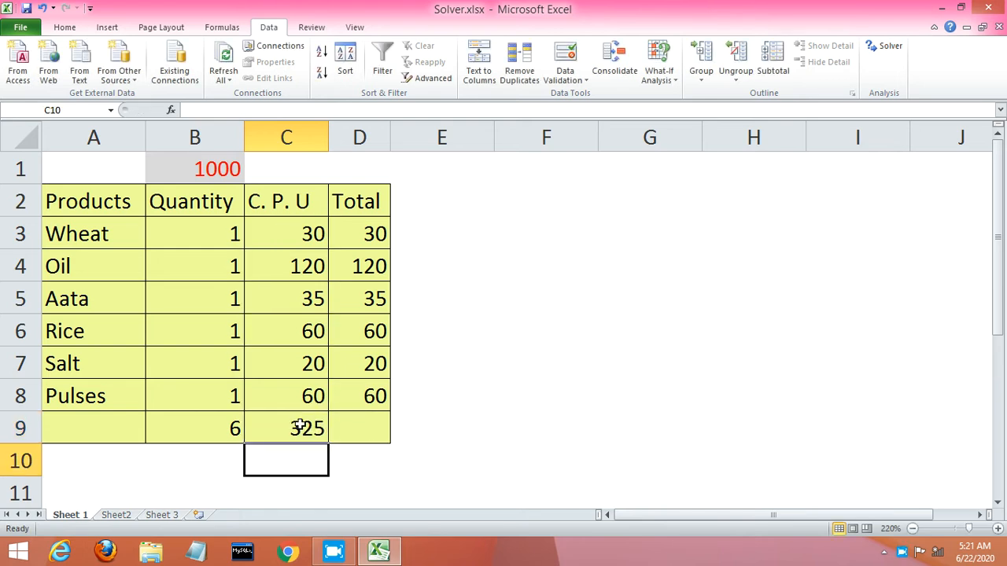
click(350, 415)
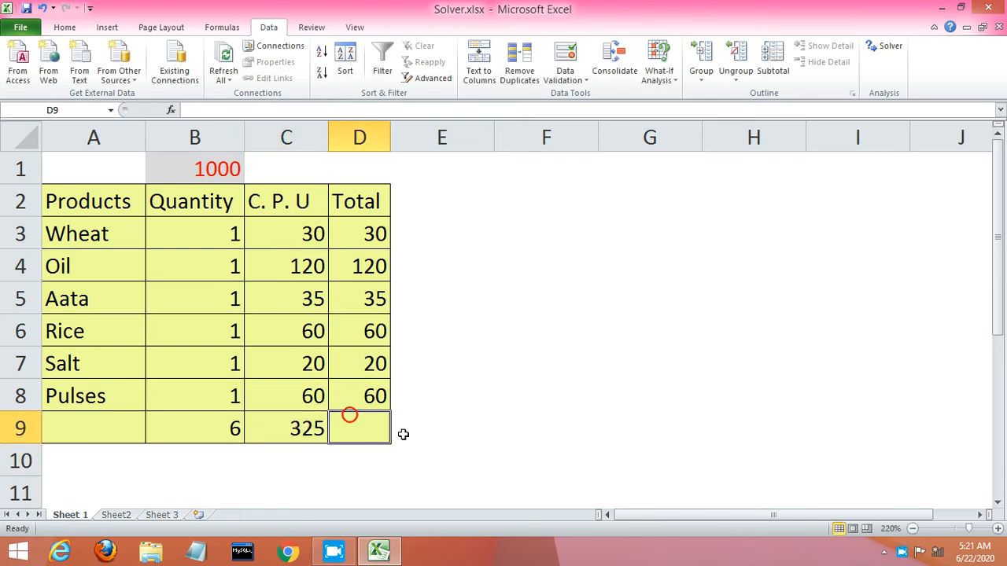
key(alt+equal)
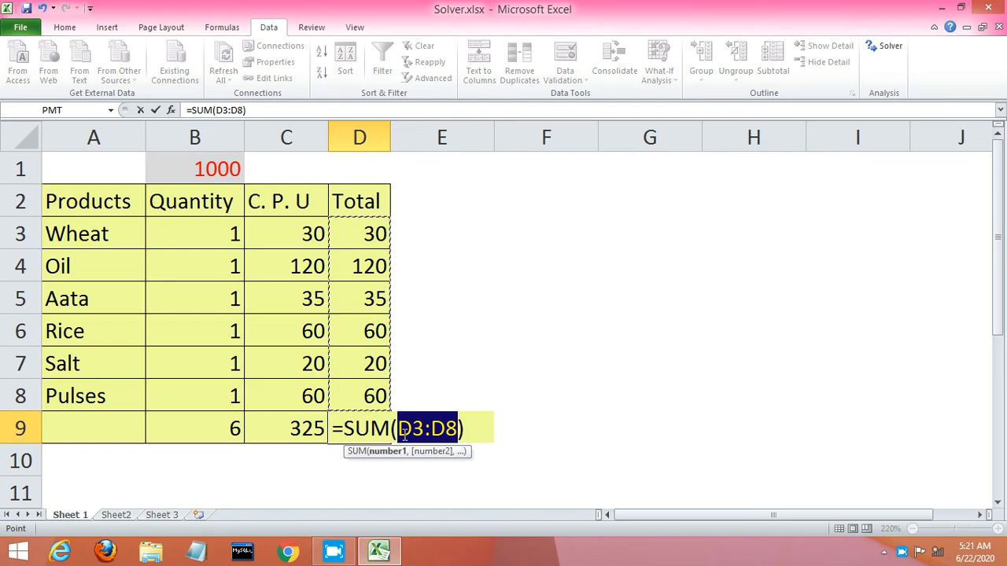
key(Return)
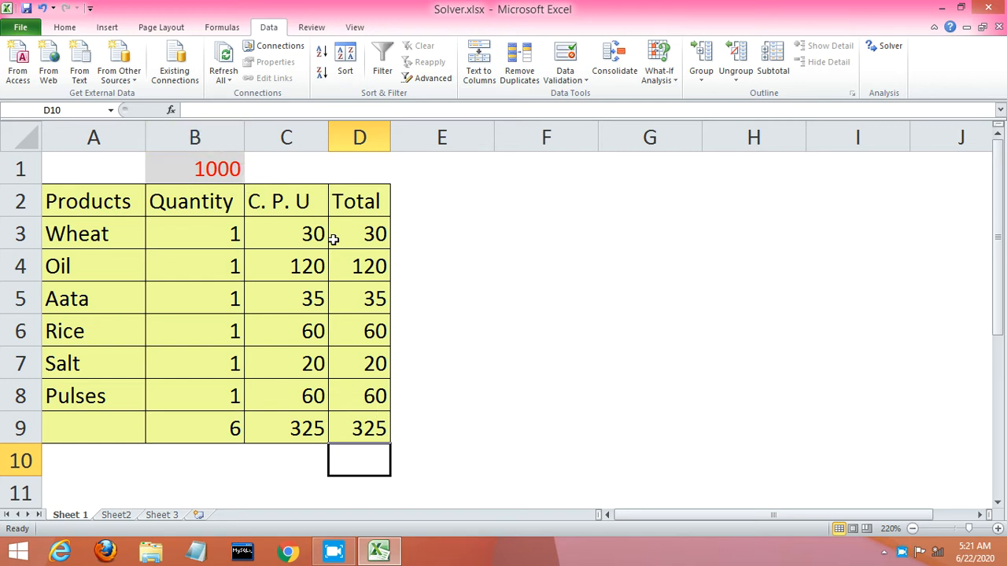
click(873, 48)
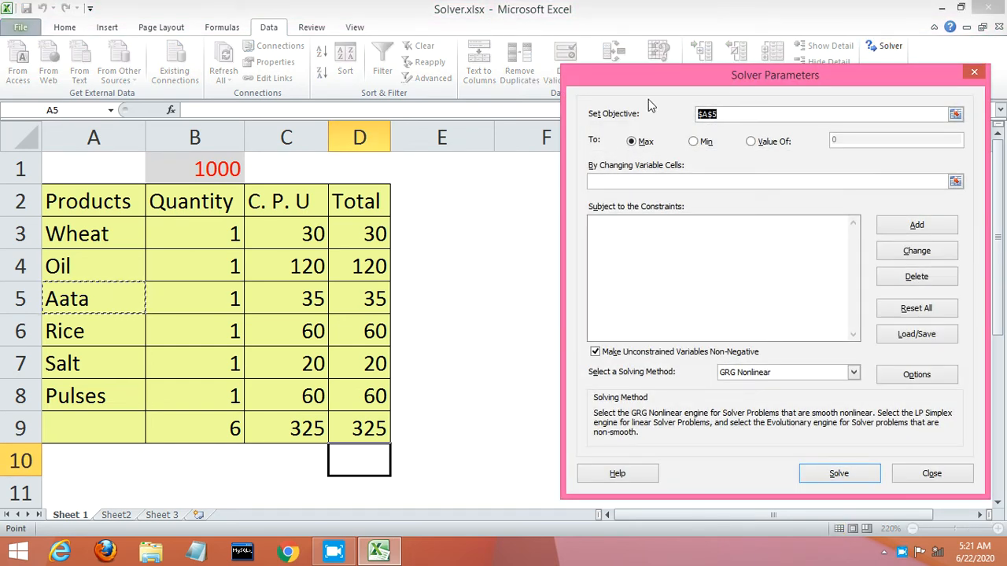
click(366, 428)
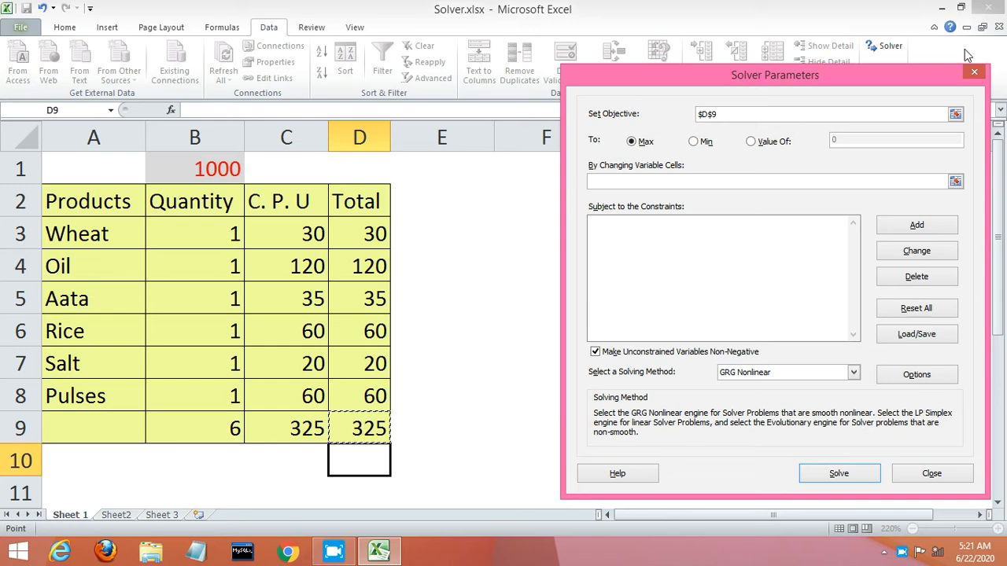
click(973, 70)
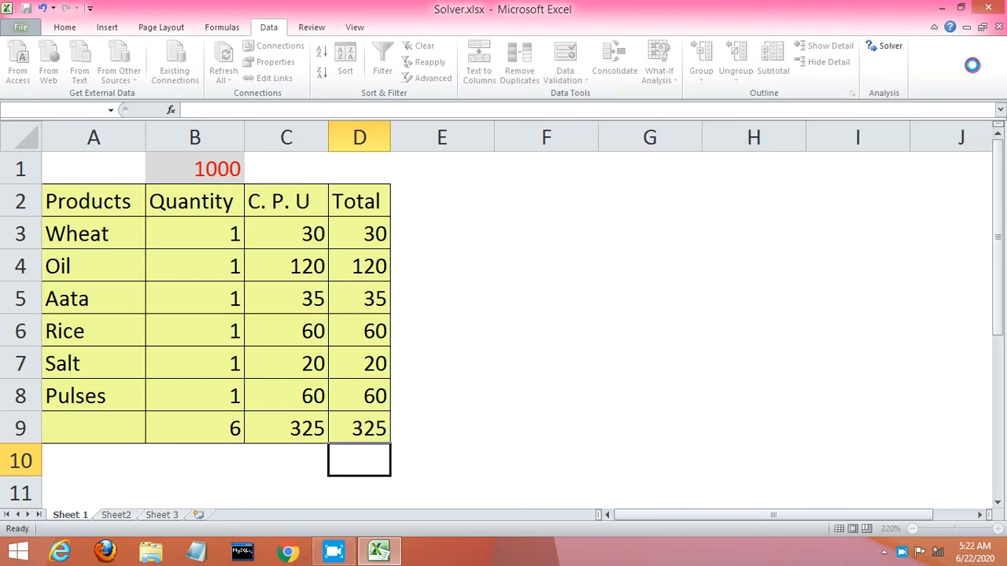
Inspect the range summed by the formula in D9.
click(368, 431)
double_click(368, 435)
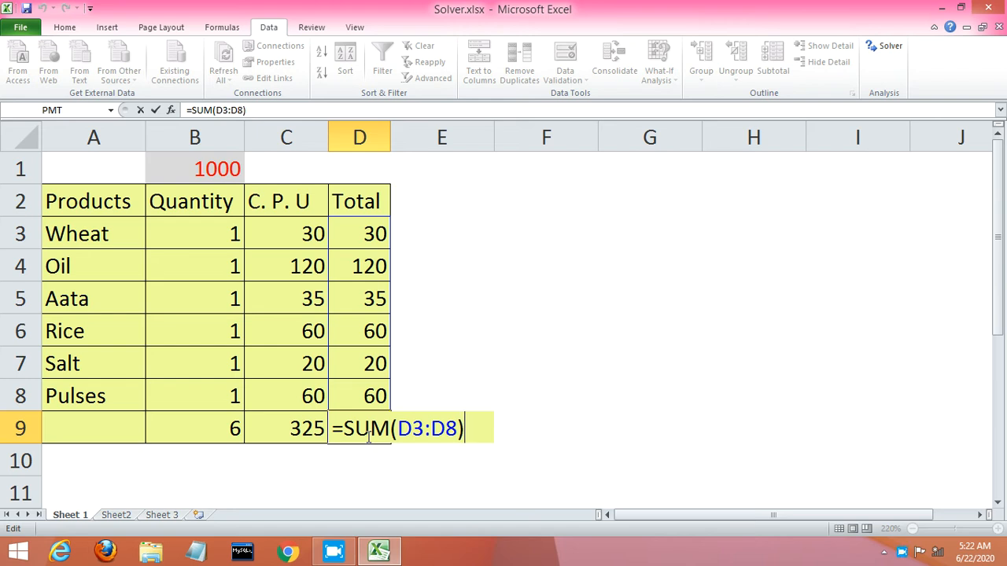
key(Return)
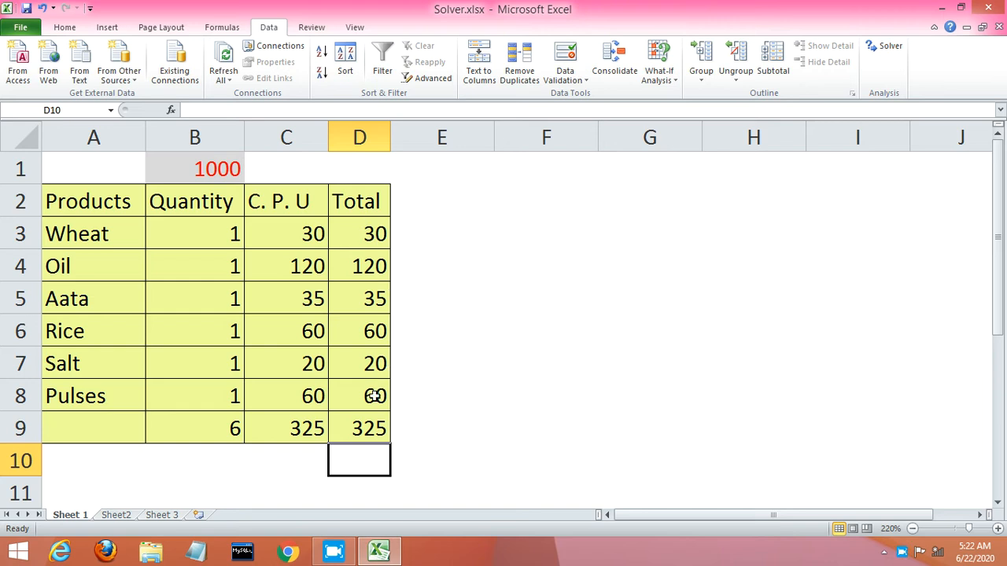
Set up Solver with D9 as the objective and a target value of 1000.
click(371, 425)
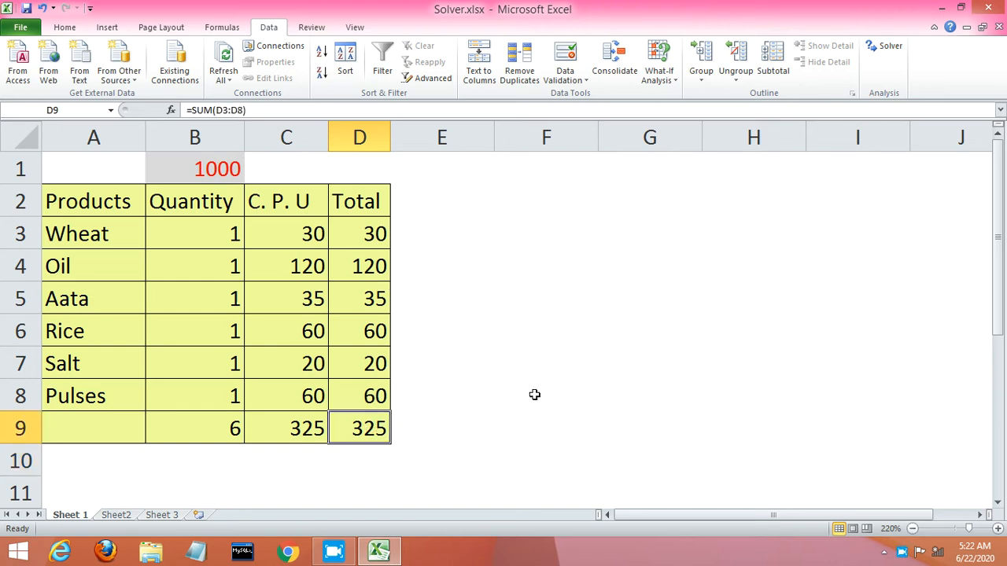
click(881, 47)
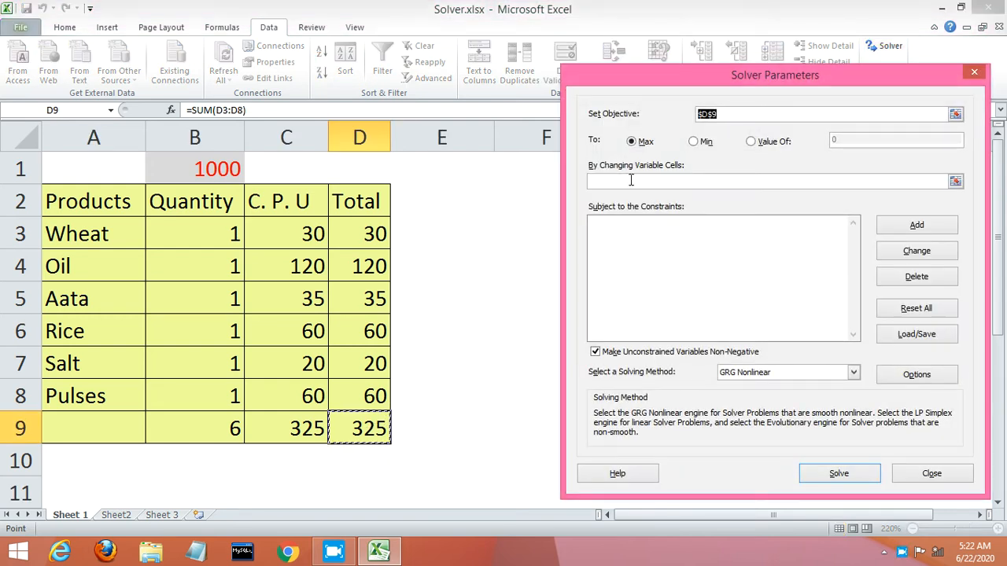
click(751, 142)
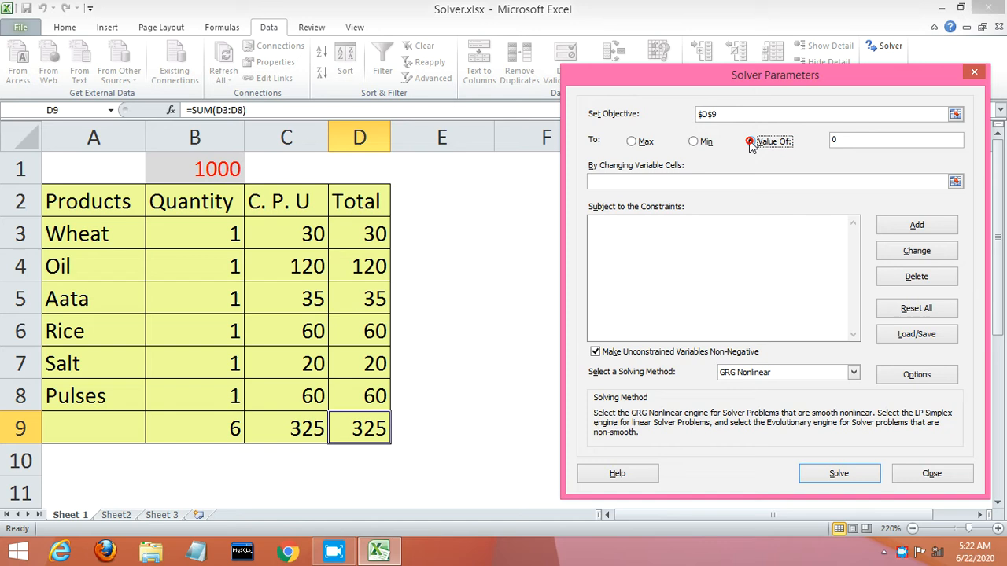
click(841, 139)
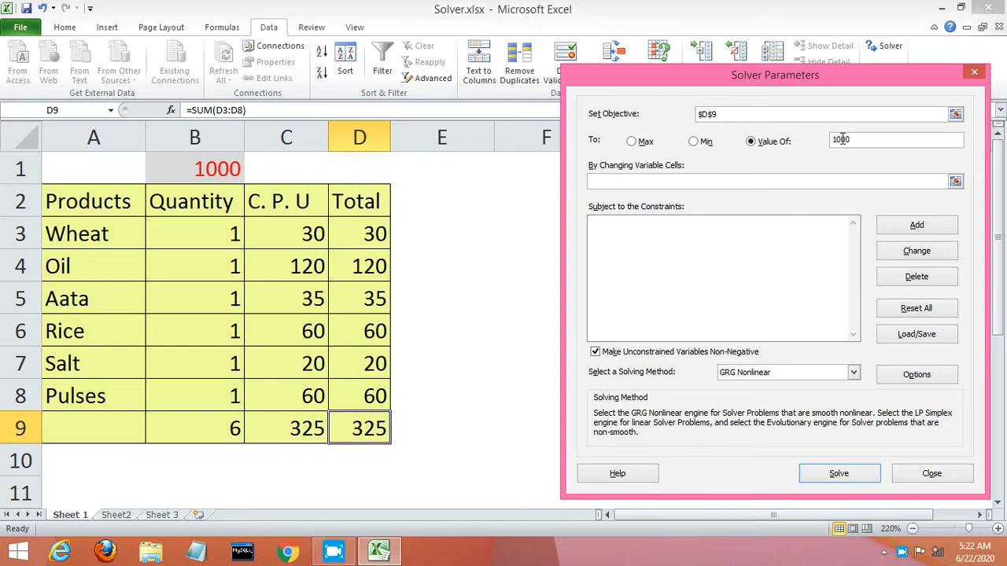
Set the quantity cells B3:B8 as Solver's changing variable cells.
click(954, 182)
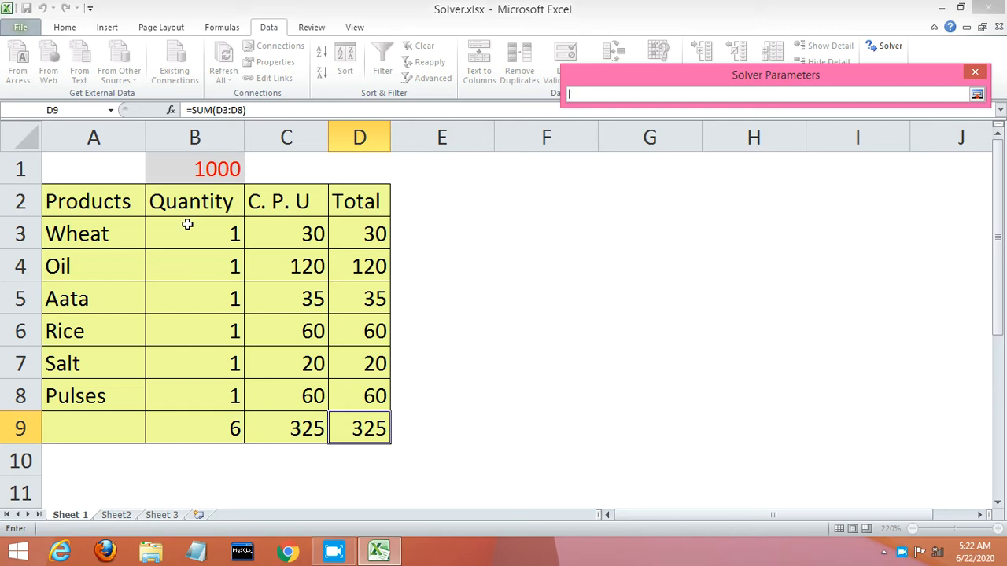
click(187, 225)
drag(187, 225, 177, 380)
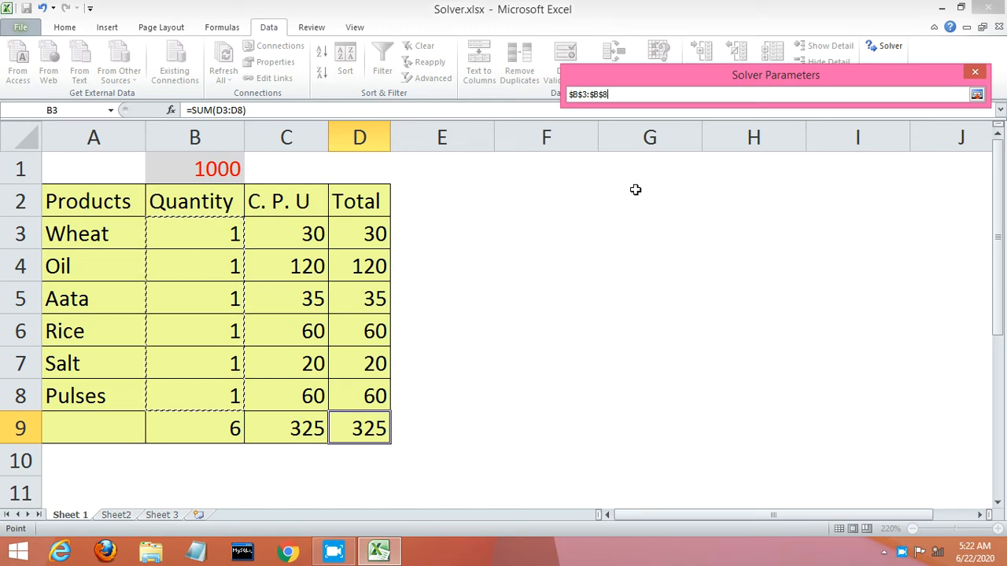
click(975, 94)
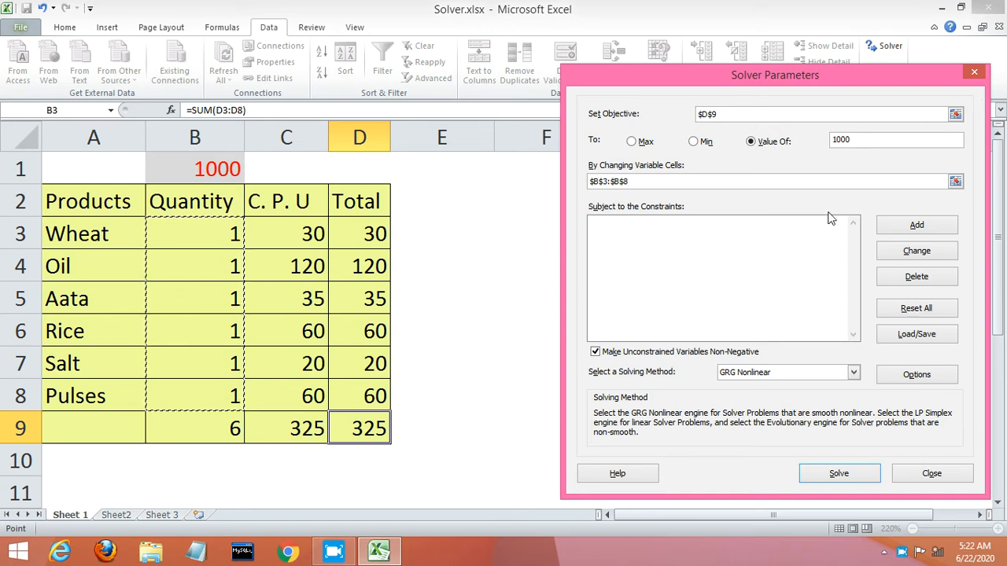
Add a Solver constraint requiring the quantities B3:B8 to be >= 1.
click(906, 223)
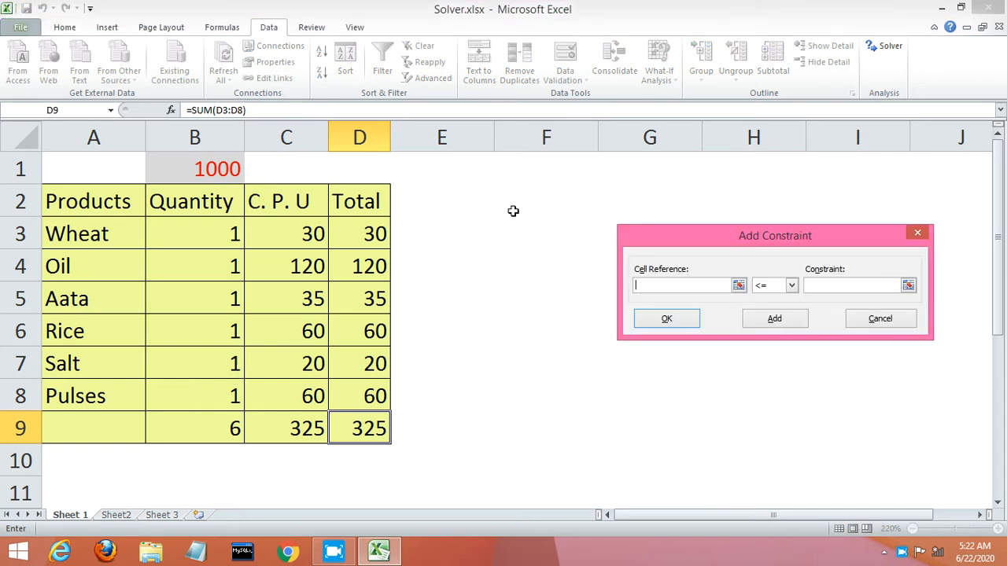
click(167, 229)
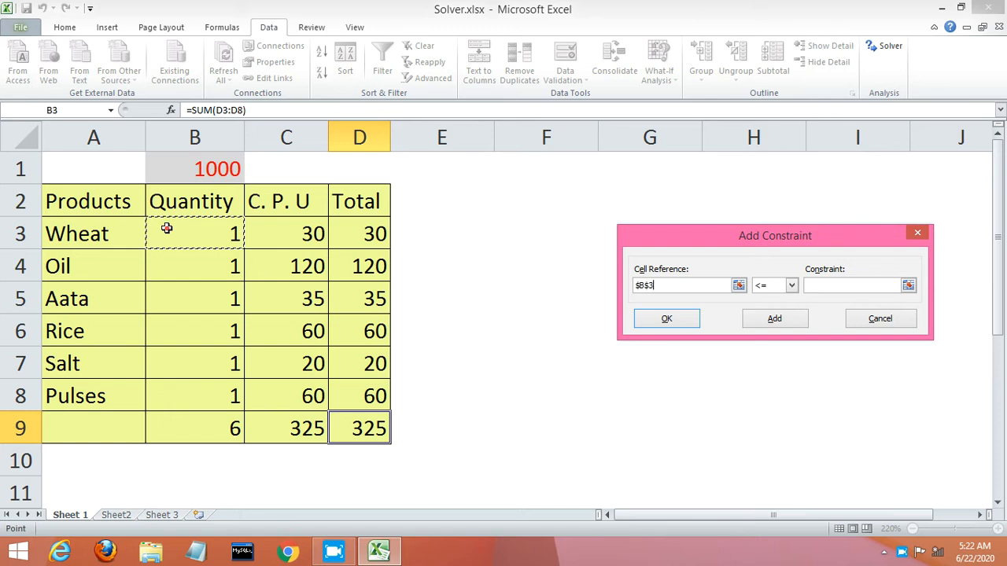
drag(167, 229, 180, 386)
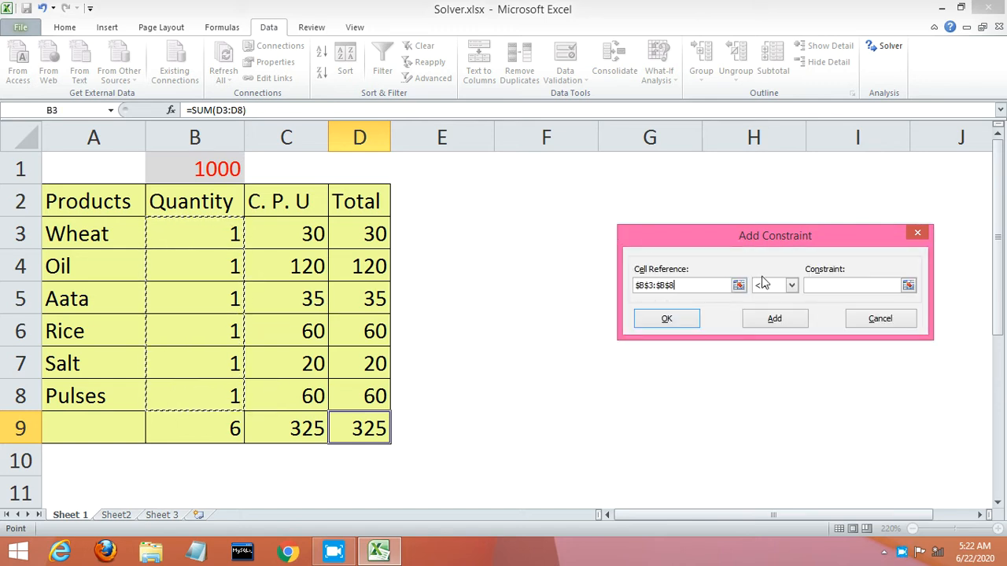
click(790, 287)
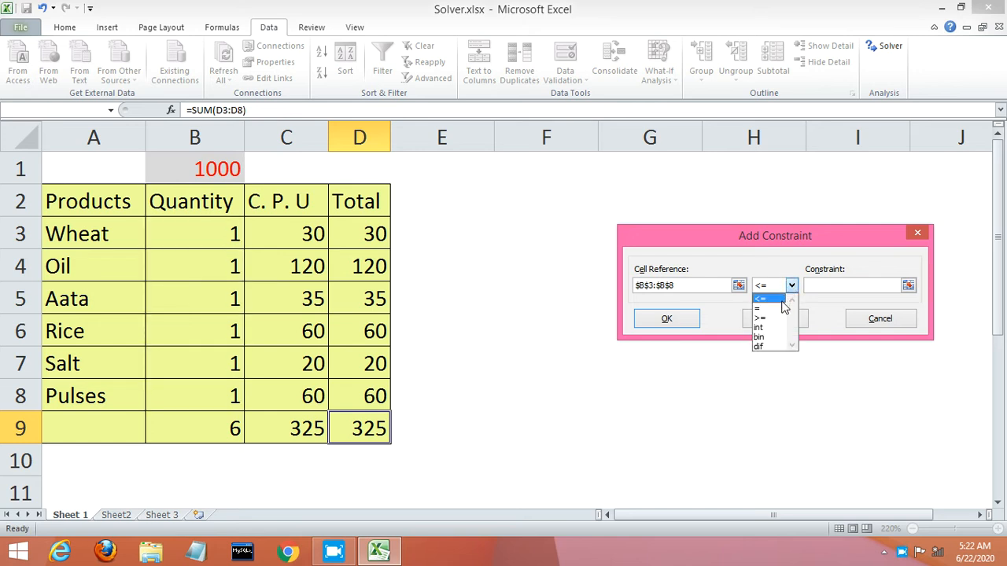
click(777, 318)
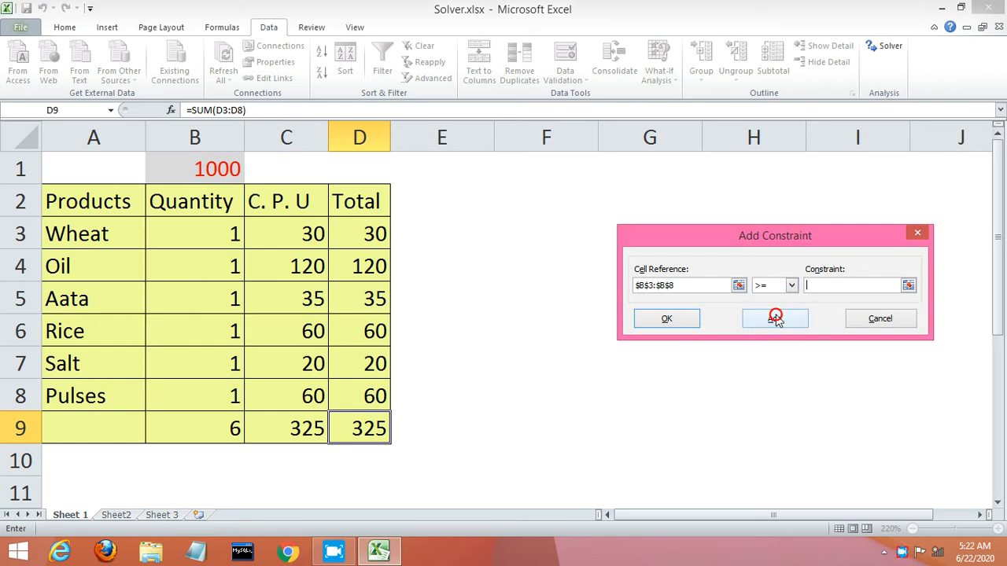
click(820, 286)
click(786, 318)
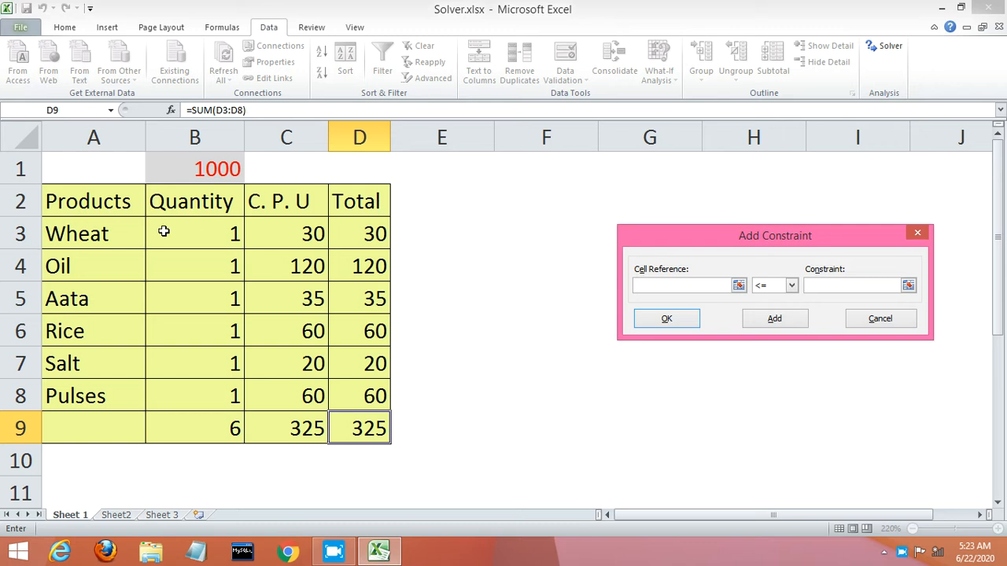
Add a Solver constraint that restricts the quantities B3:B8 to integers.
click(193, 229)
drag(193, 229, 184, 382)
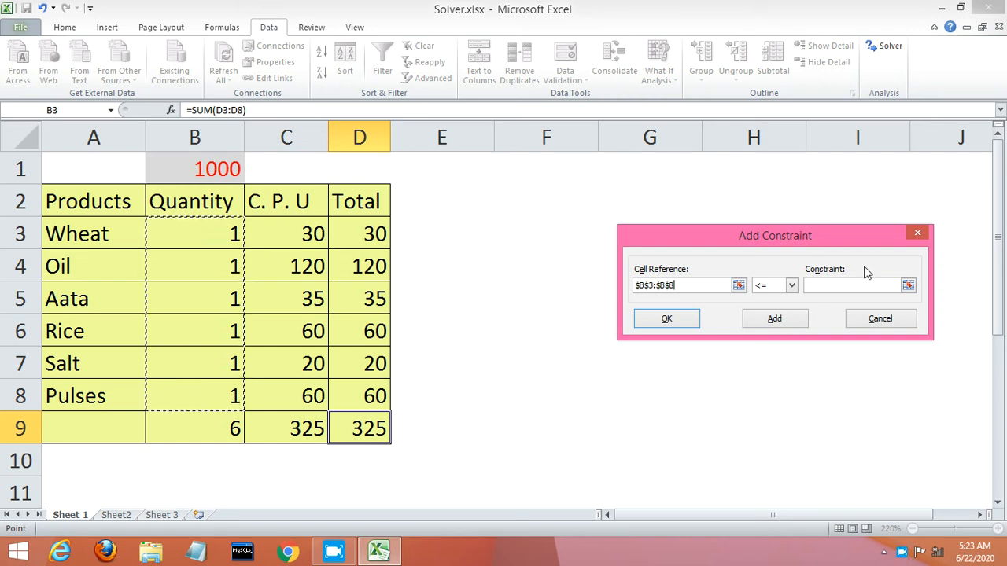
click(793, 286)
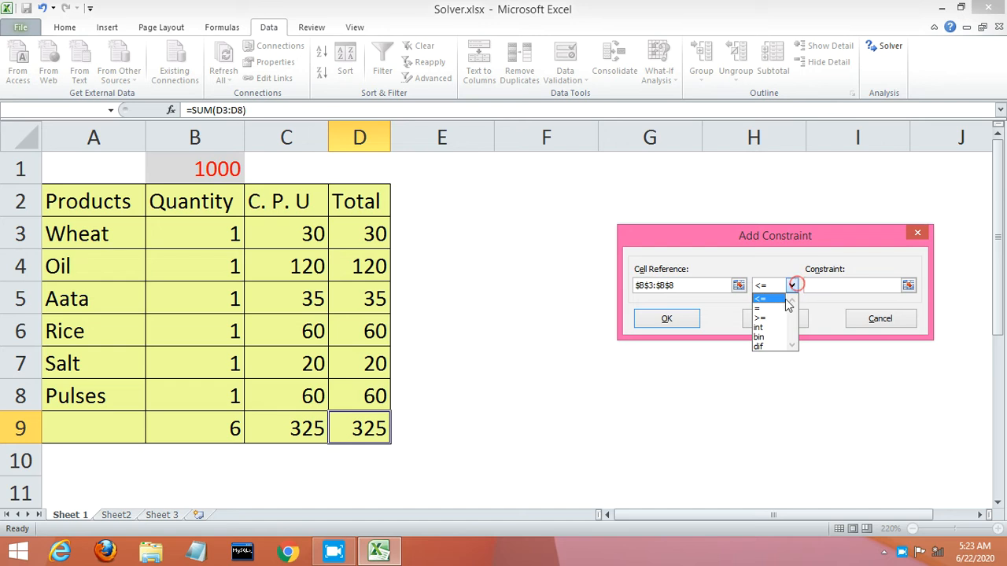
click(777, 328)
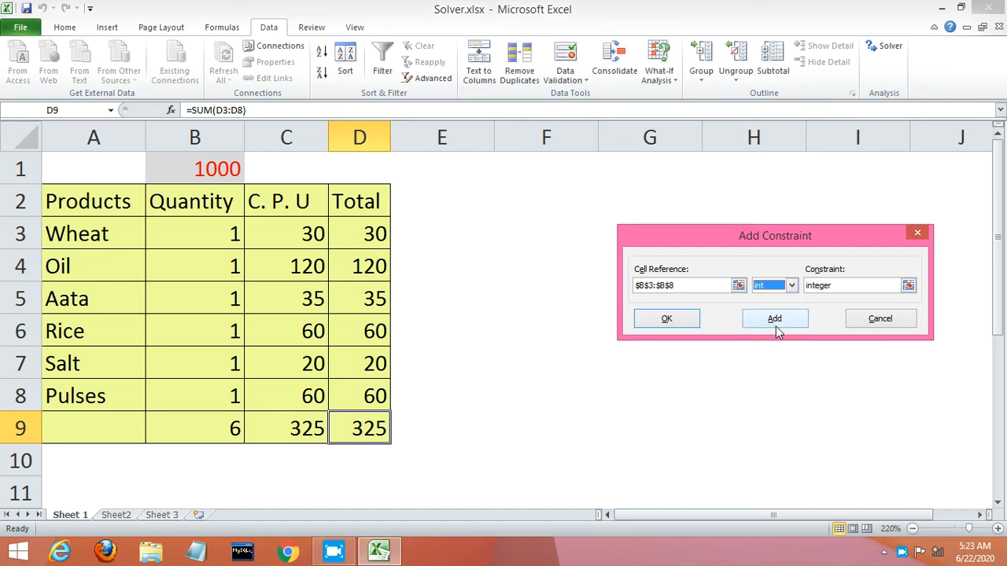
click(776, 328)
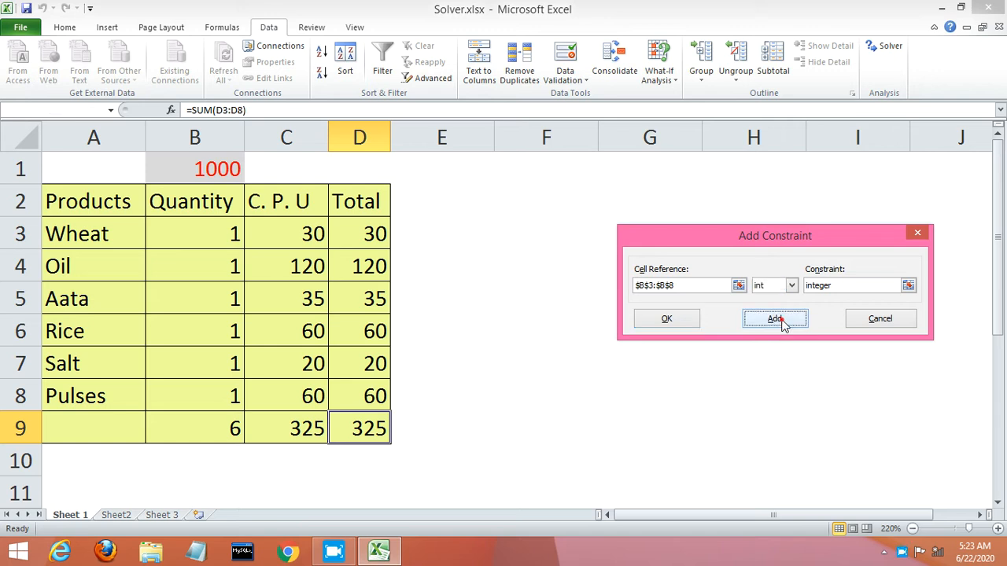
Add a Solver constraint making the grand total D9 equal to the budget cell B1, and return to the Solver parameters.
click(367, 428)
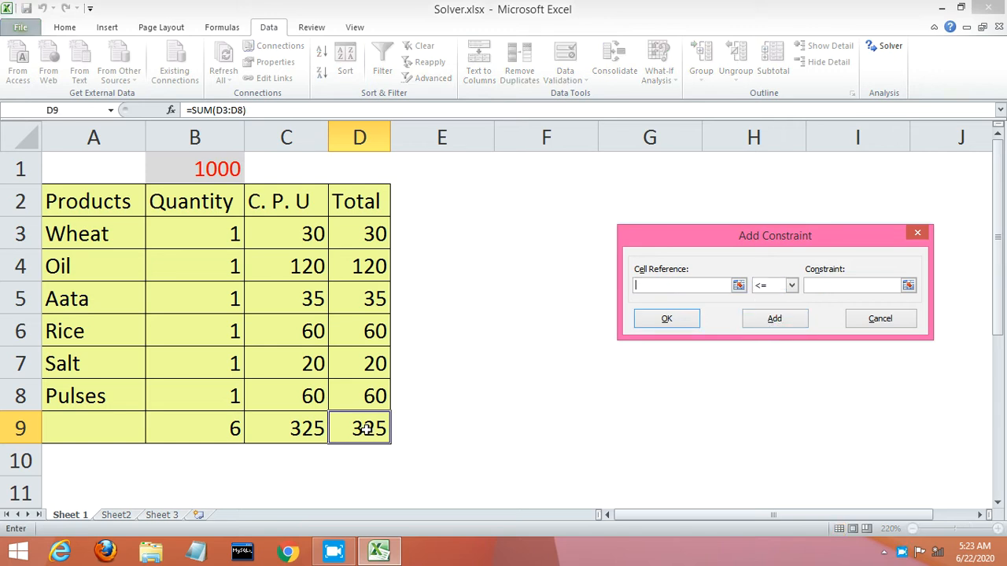
click(790, 286)
click(769, 308)
click(224, 169)
click(776, 322)
click(868, 322)
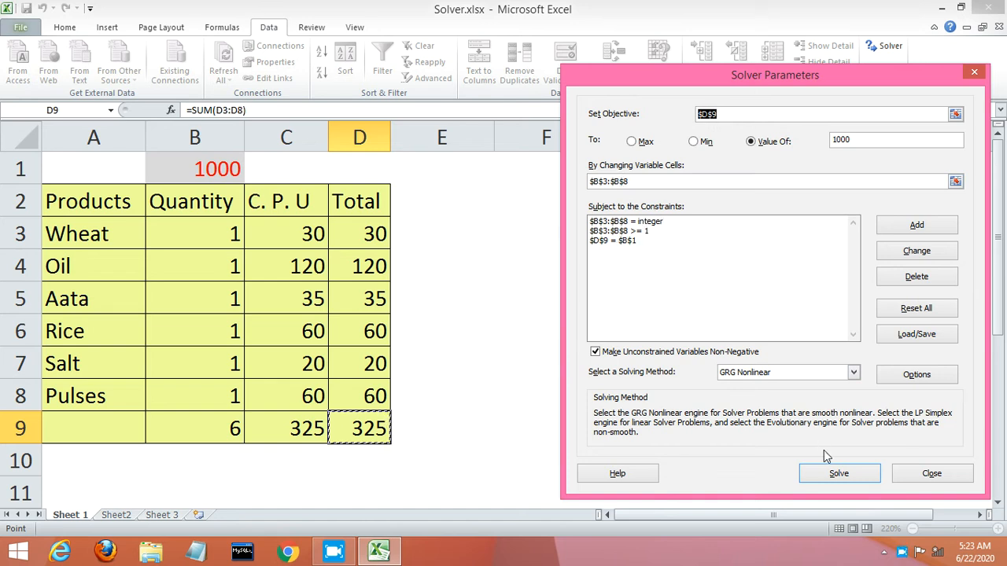
Solve the model, review the results beside the table, and keep the Solver solution in the sheet.
click(836, 474)
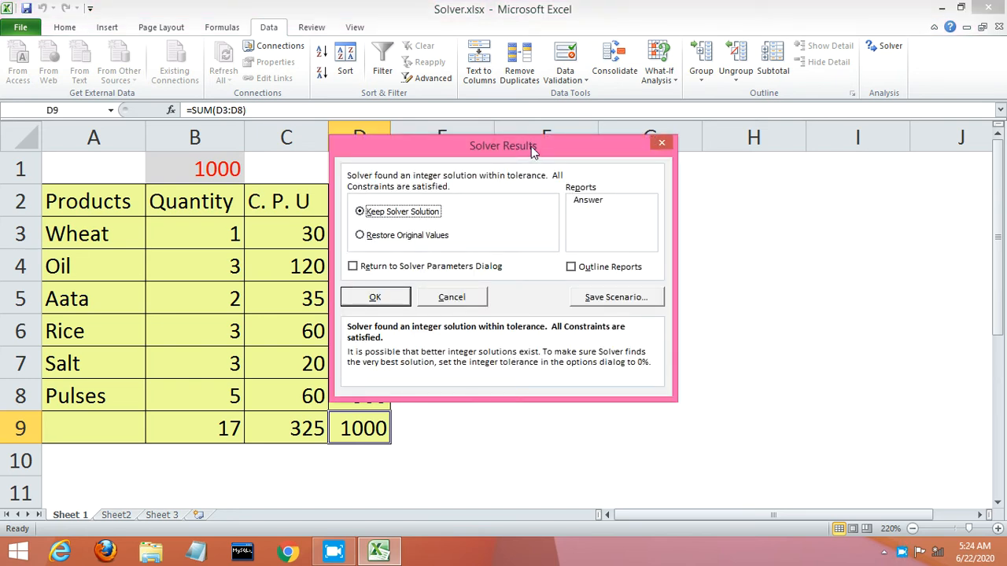
drag(532, 146, 670, 149)
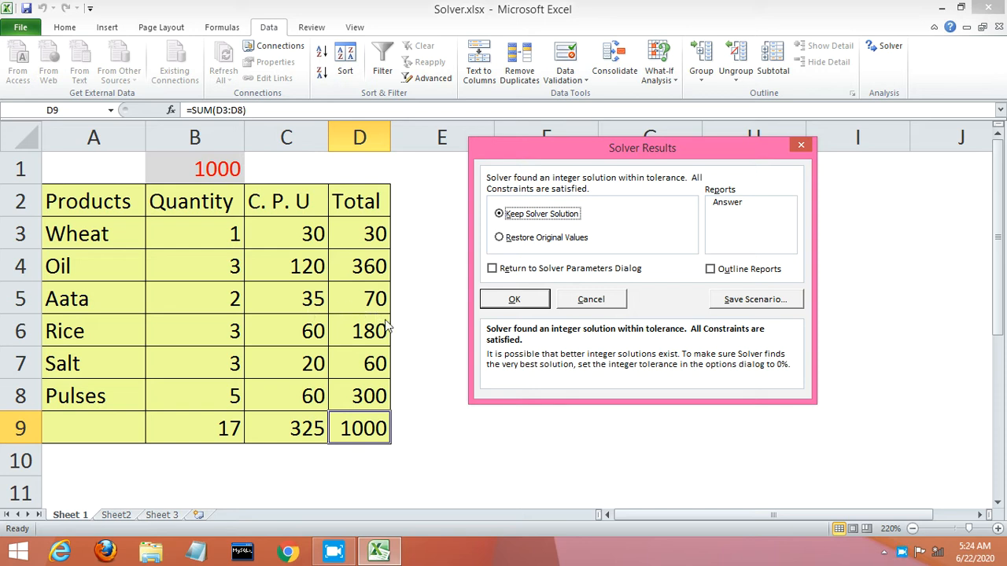
click(508, 300)
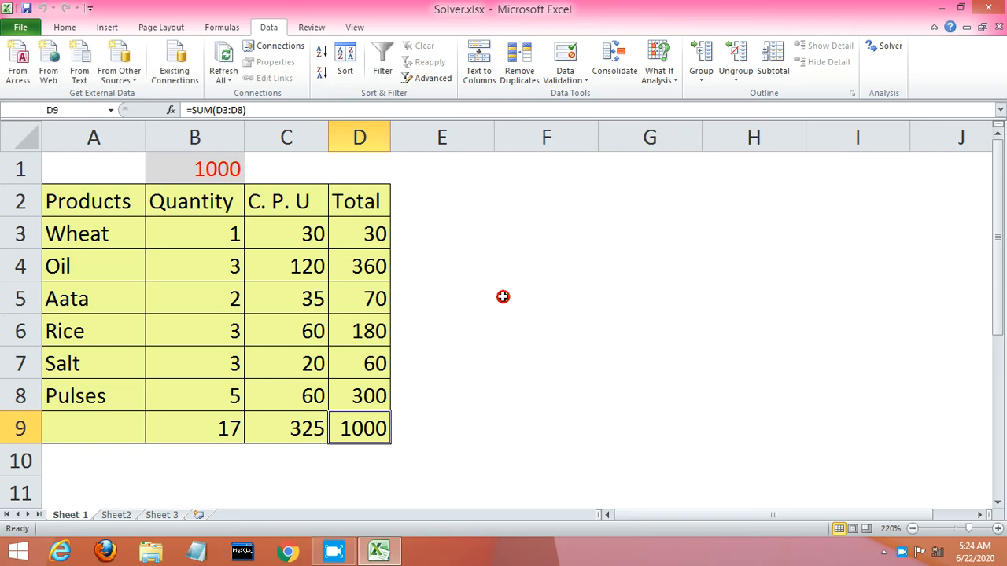
key(Down)
key(Left)
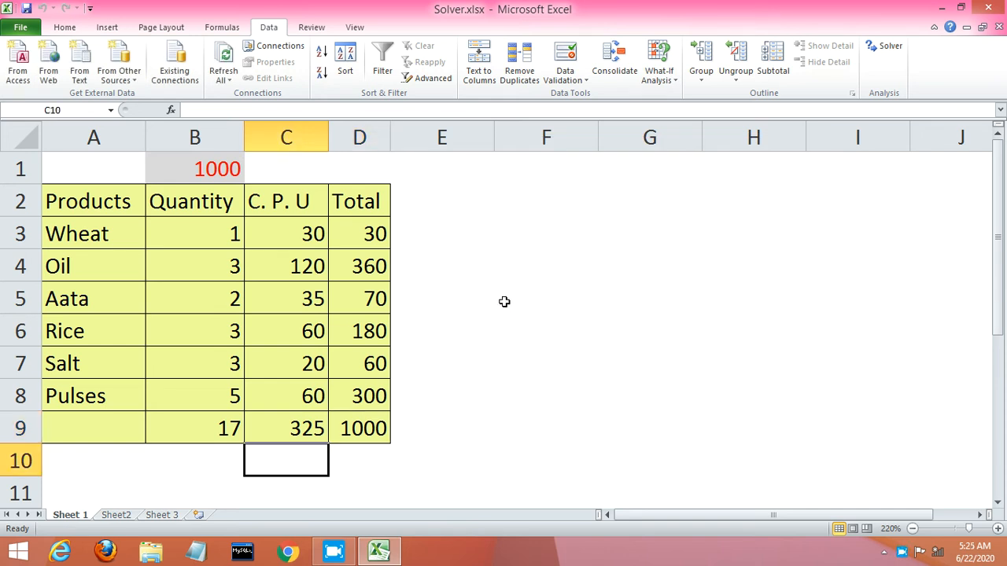
On Sheet2, enter 100000 as the cost of new equipment, 200 as the members and ? as the cost per service.
click(116, 516)
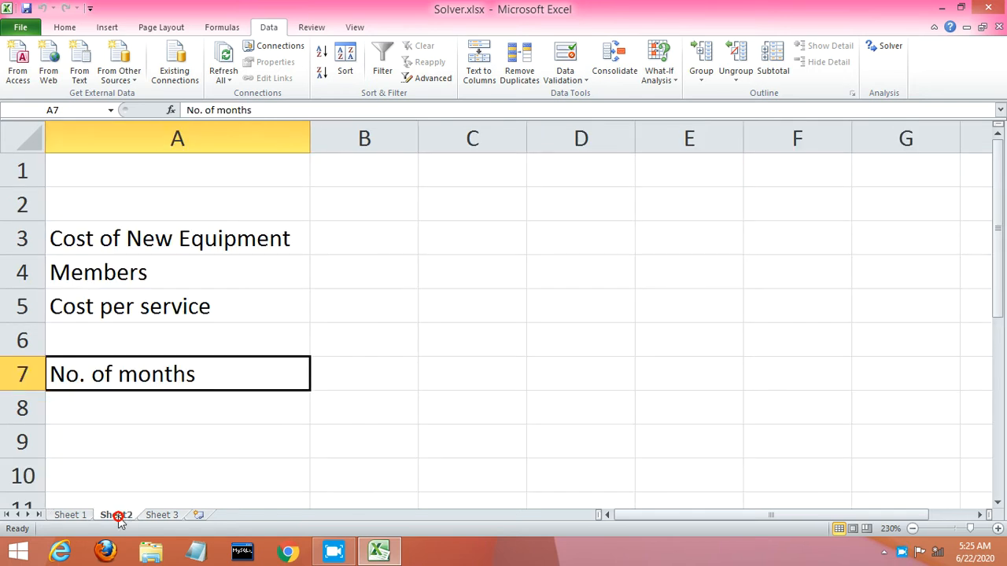
click(325, 239)
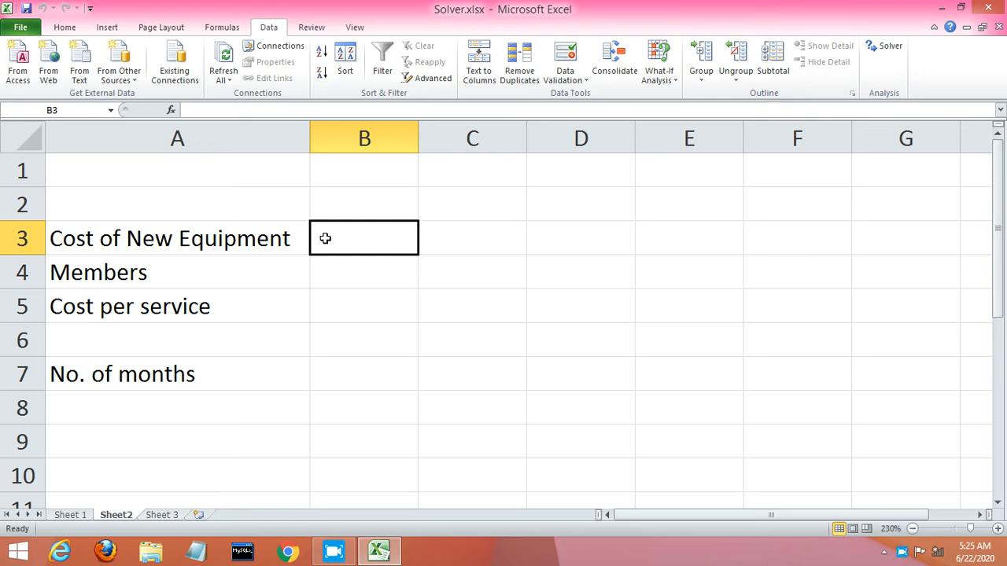
text(1)
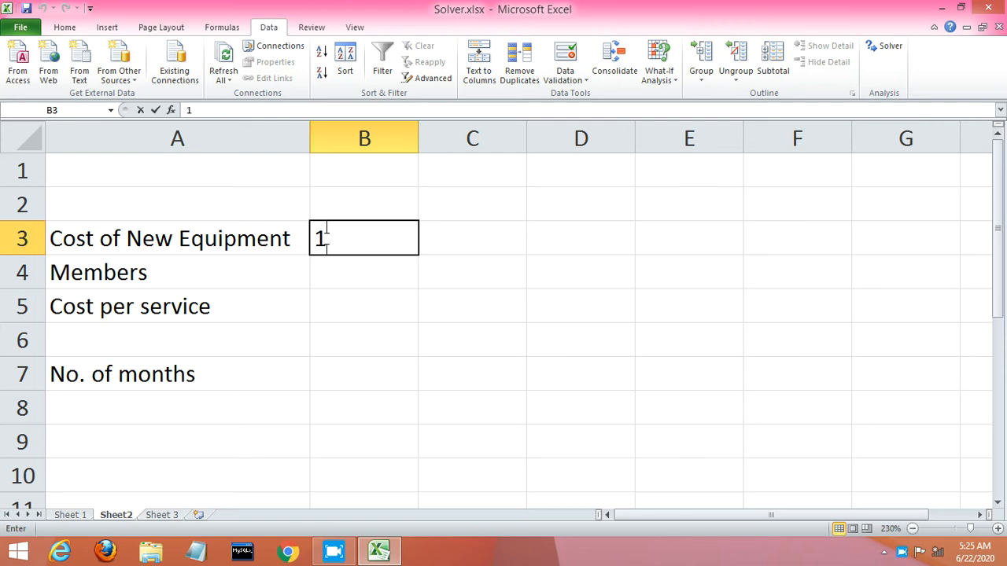
text(00000)
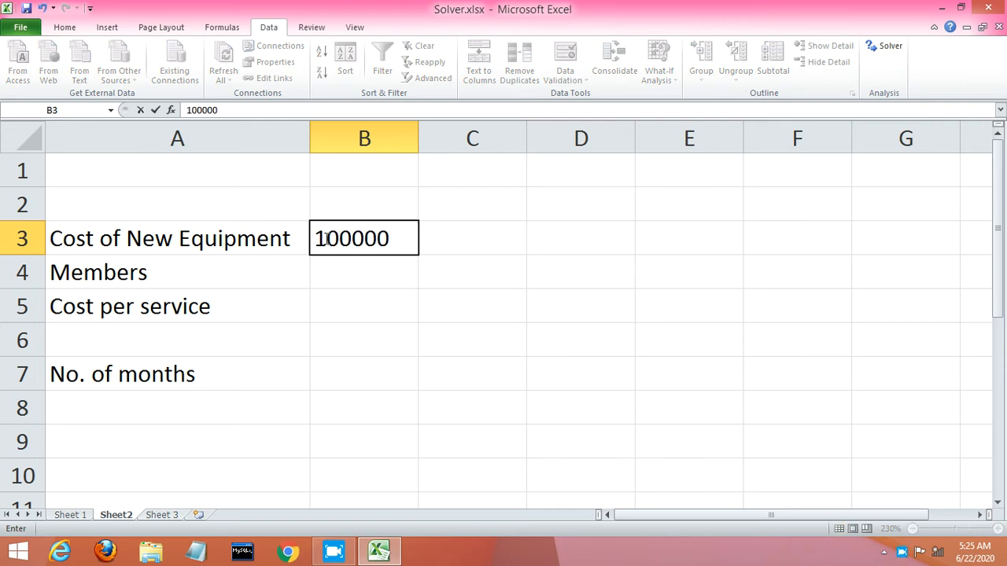
key(Return)
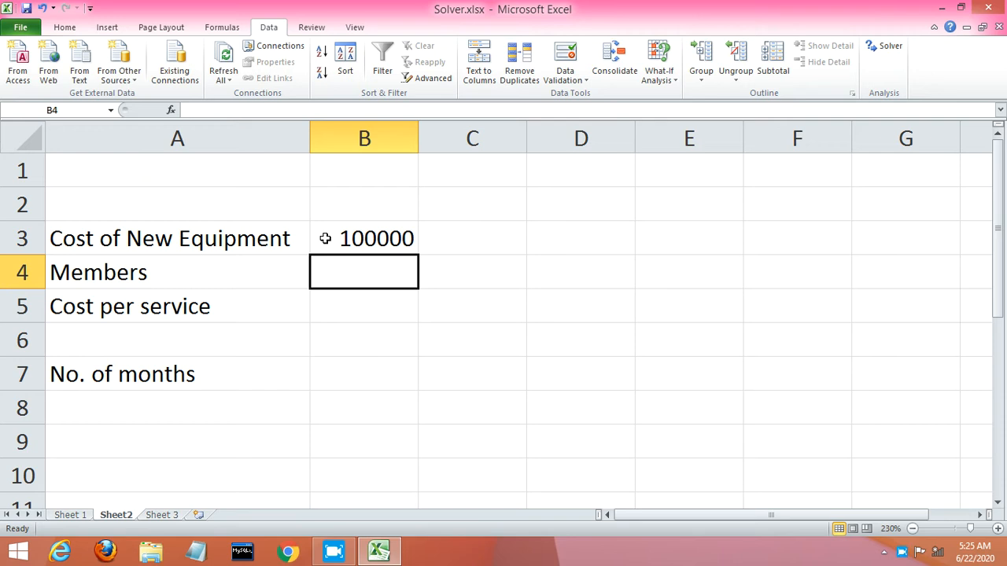
text(200)
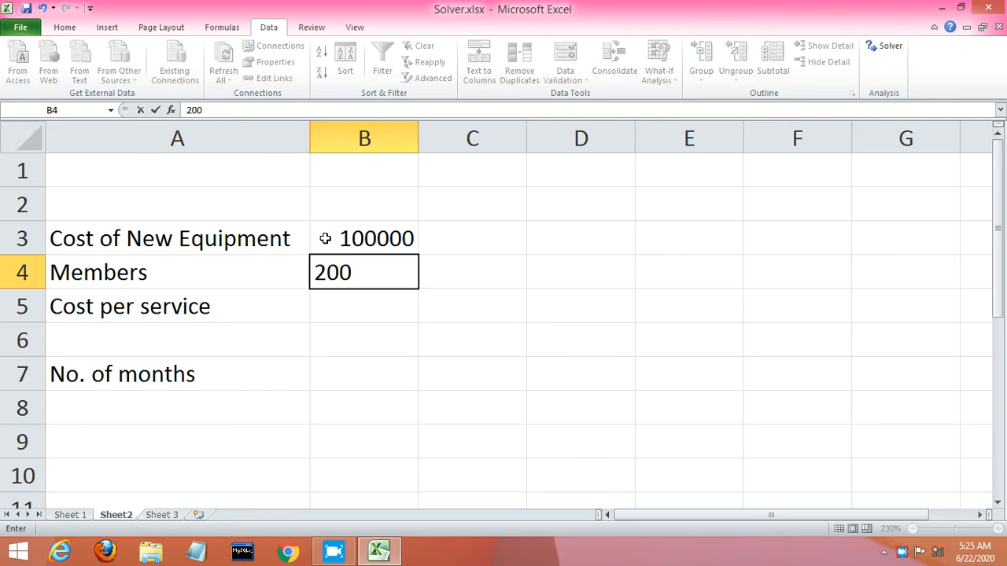
key(Return)
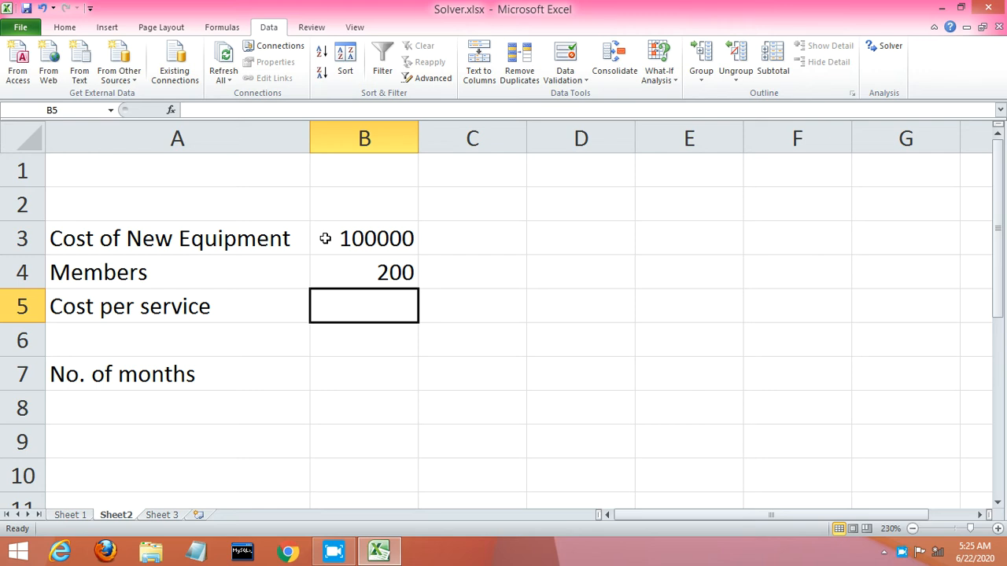
text(?)
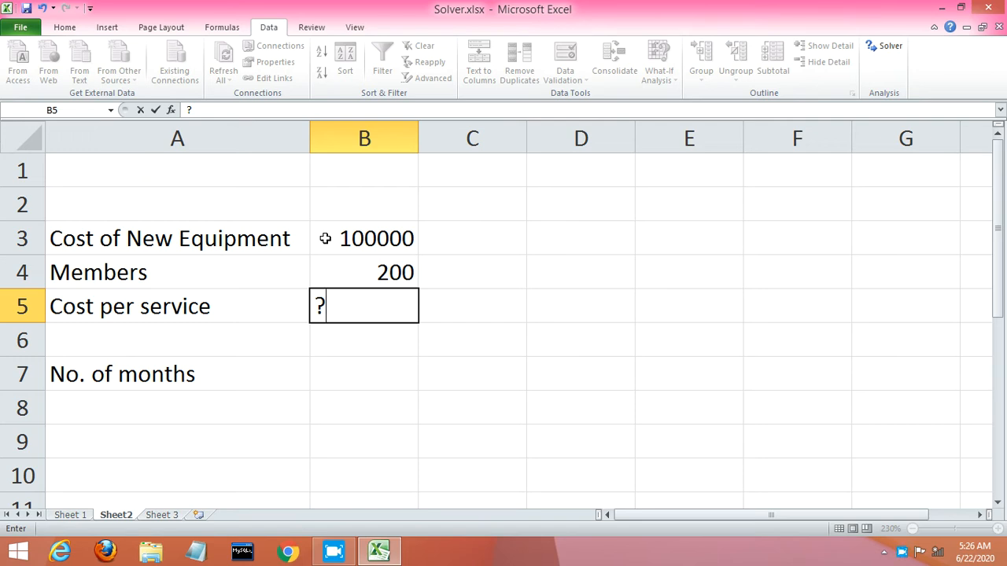
key(Return)
Enter the formula =B3(B4*B5) for the number of months in B7.
key(Down)
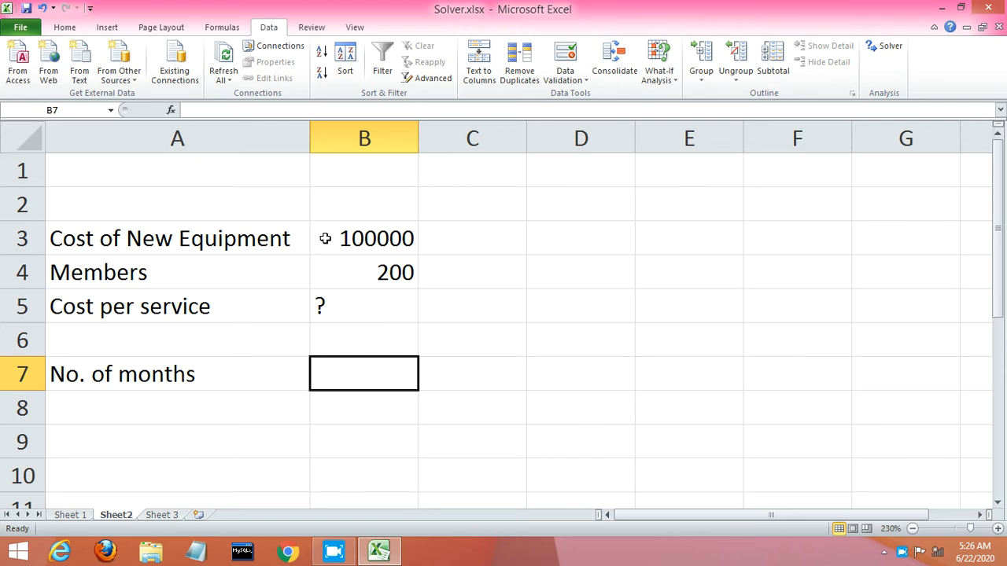
text(=)
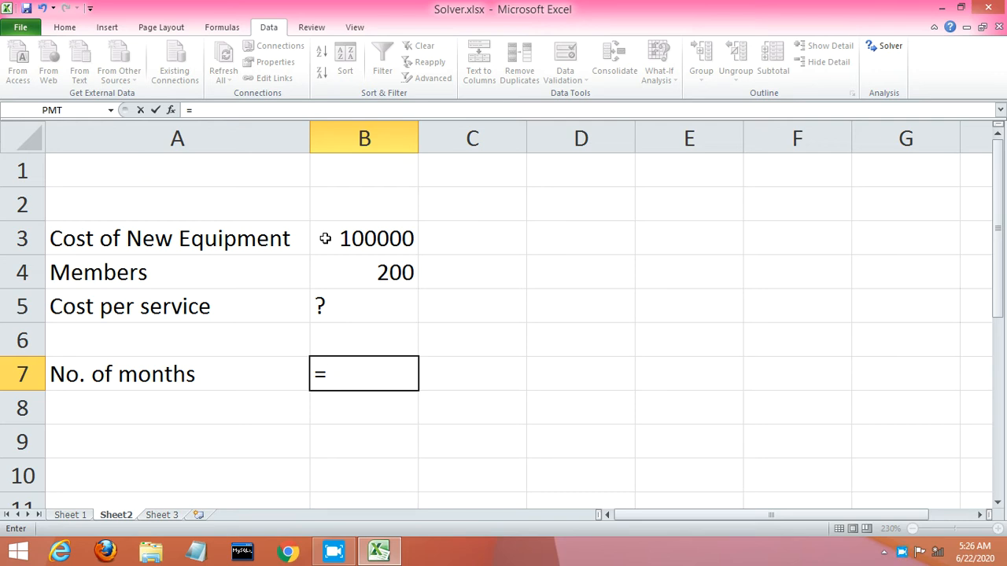
click(347, 240)
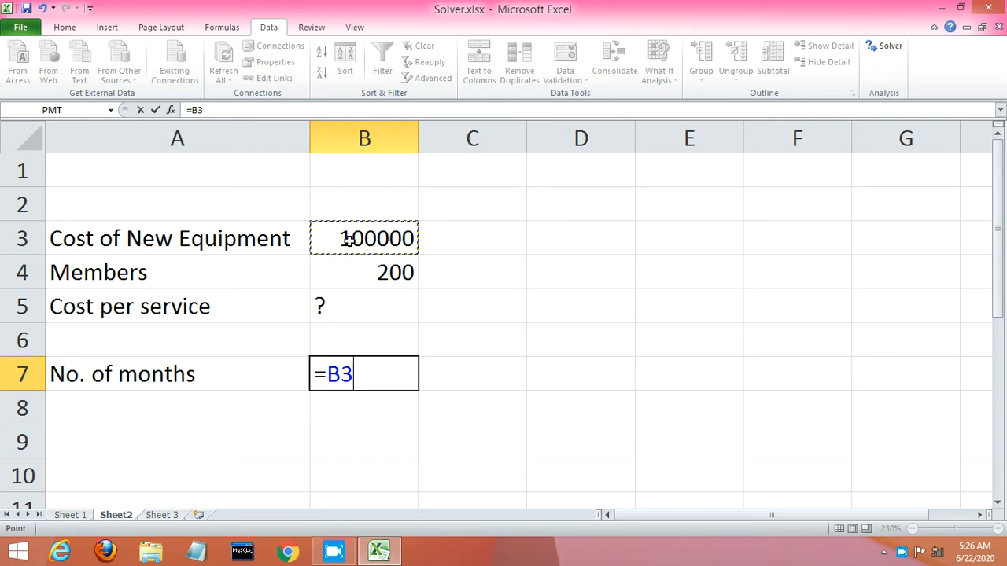
text(()
click(364, 267)
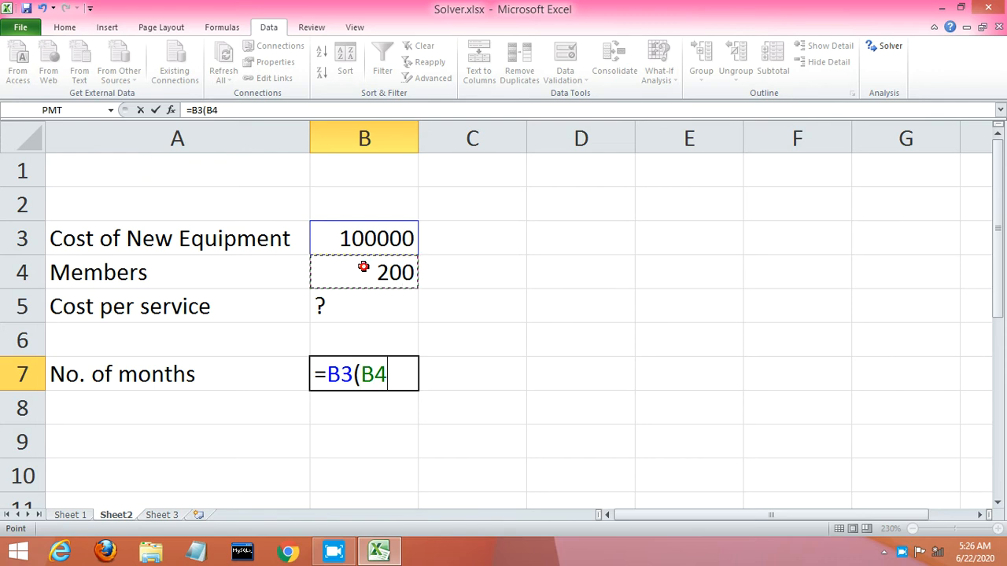
text(*)
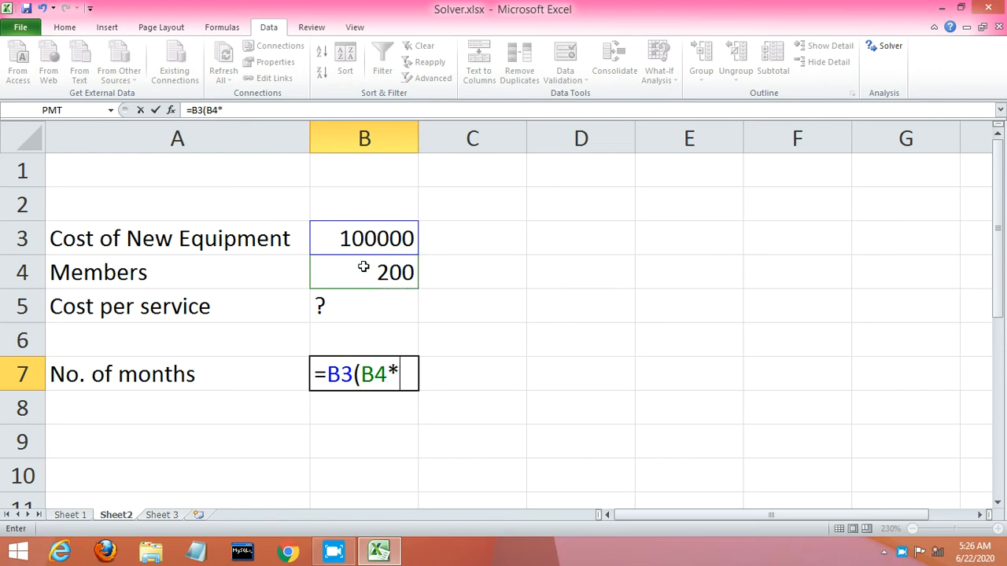
click(340, 304)
text())
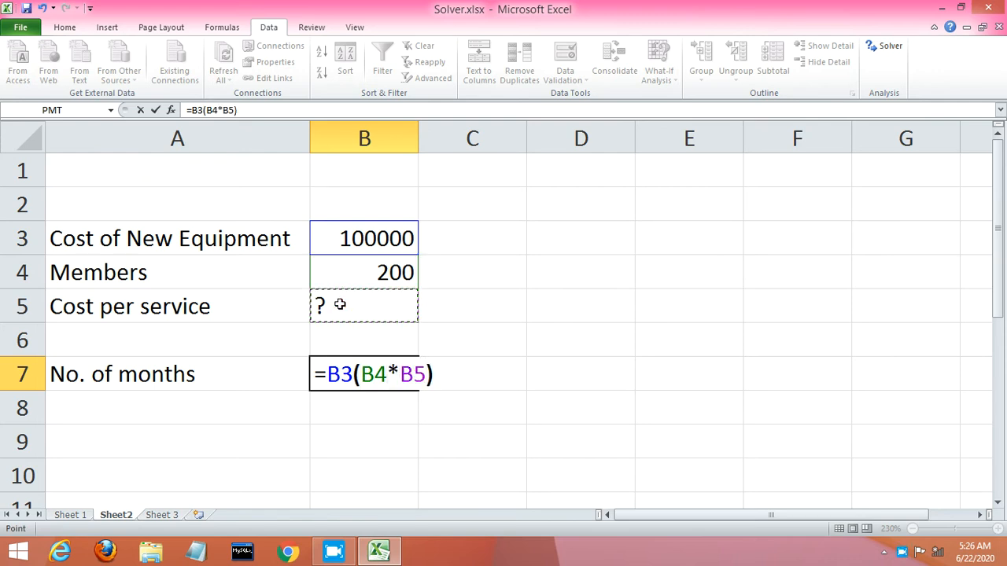
key(Return)
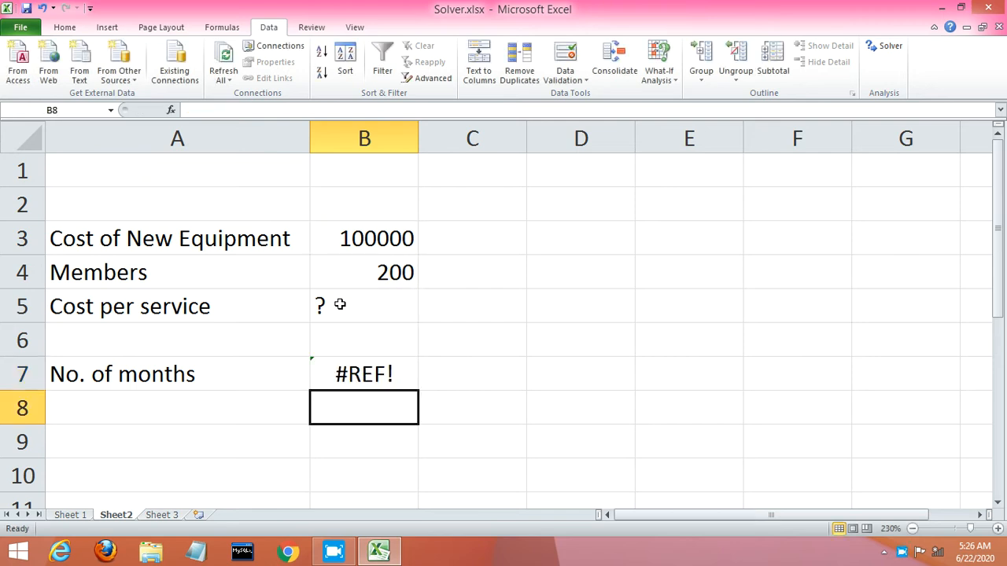
Set the cost per service in B5 to 1.
click(362, 299)
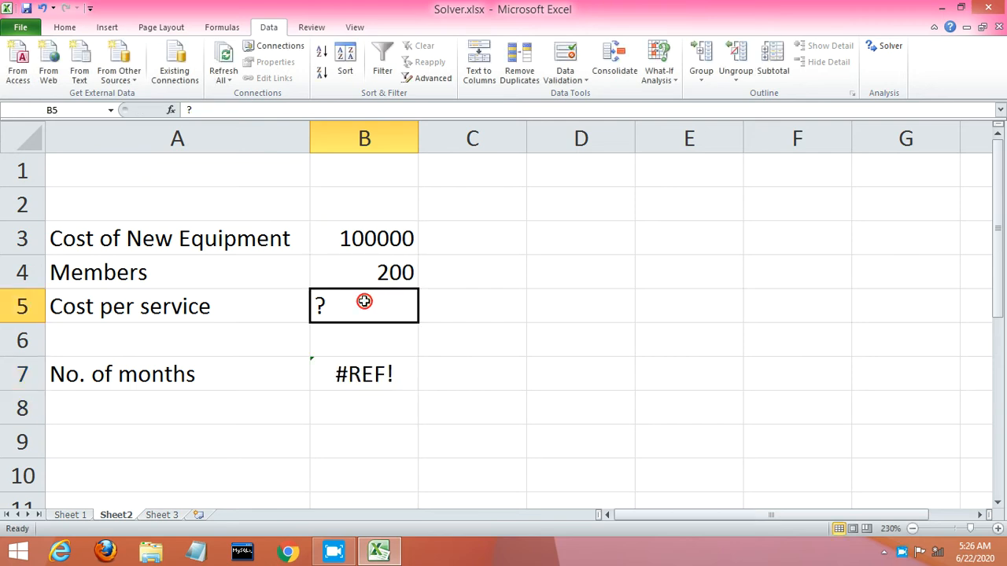
text(1)
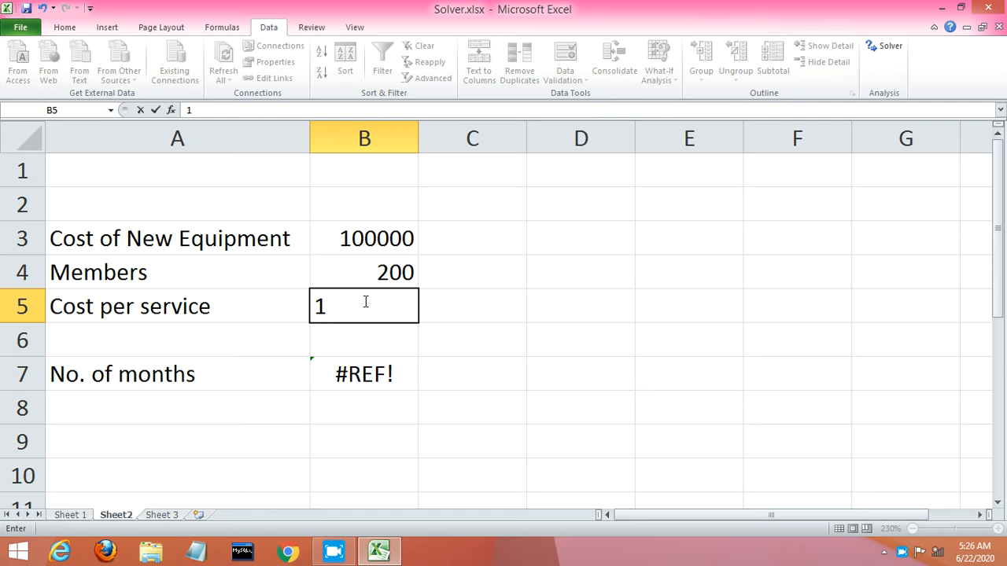
key(Return)
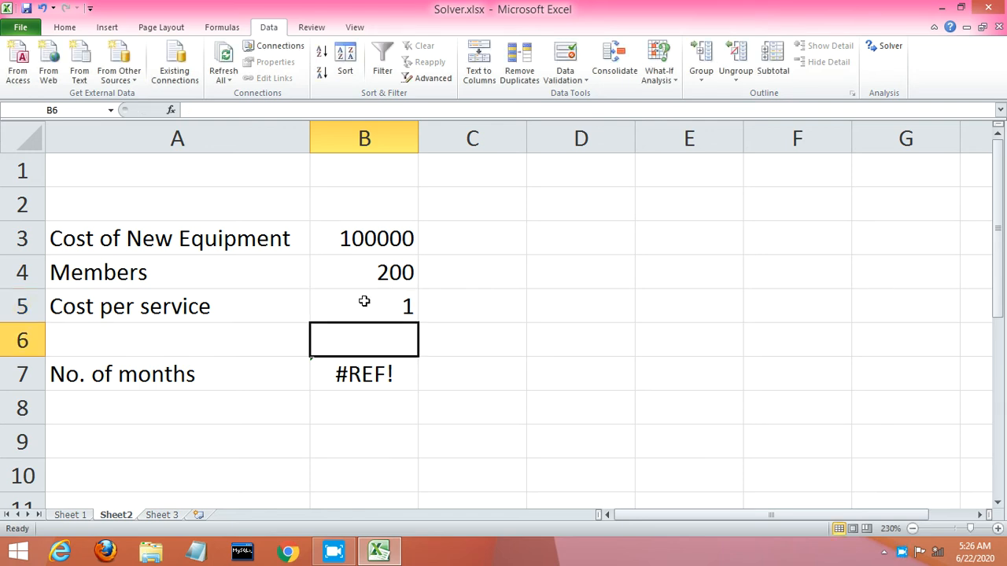
click(344, 371)
double_click(344, 373)
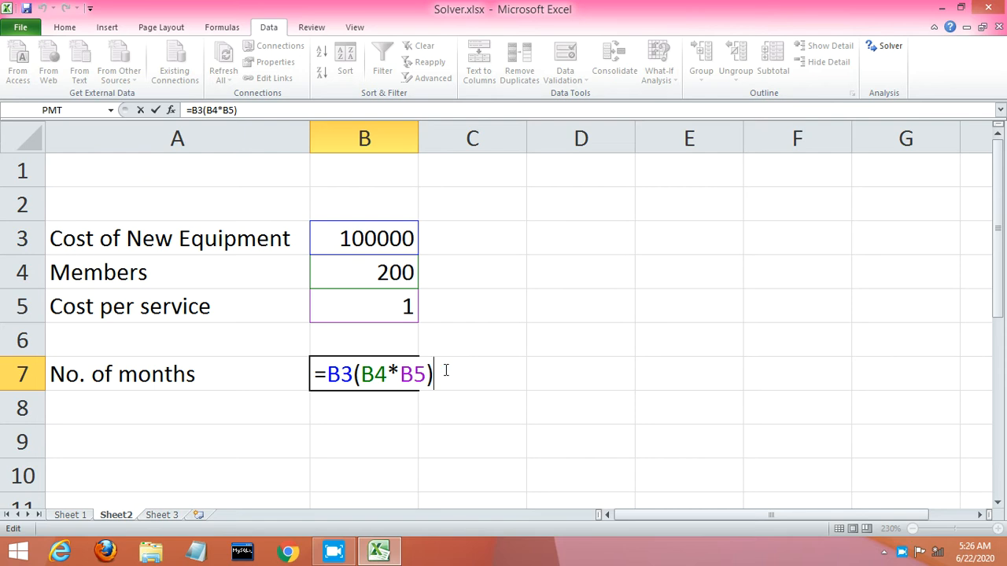
key(Return)
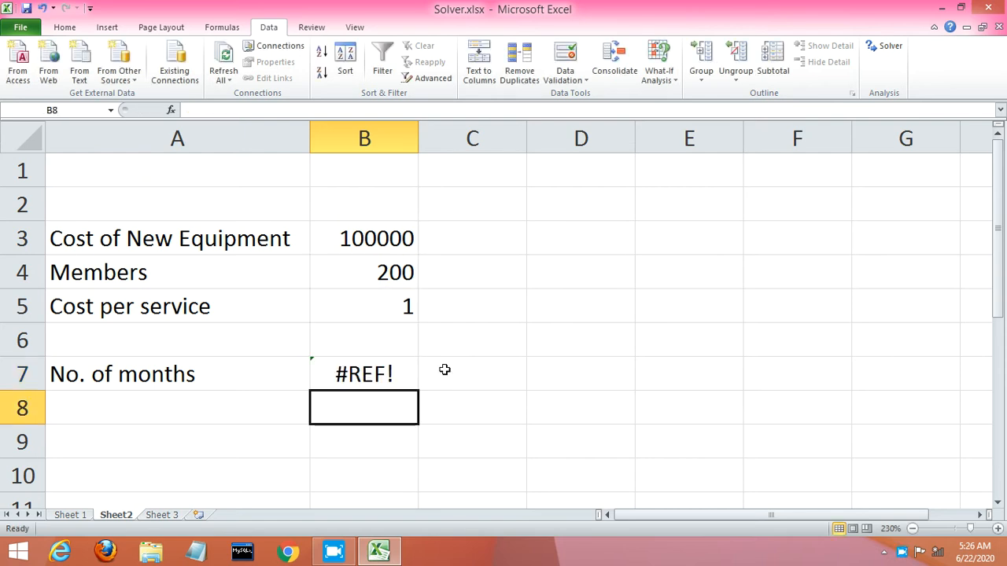
key(Up)
key(Left)
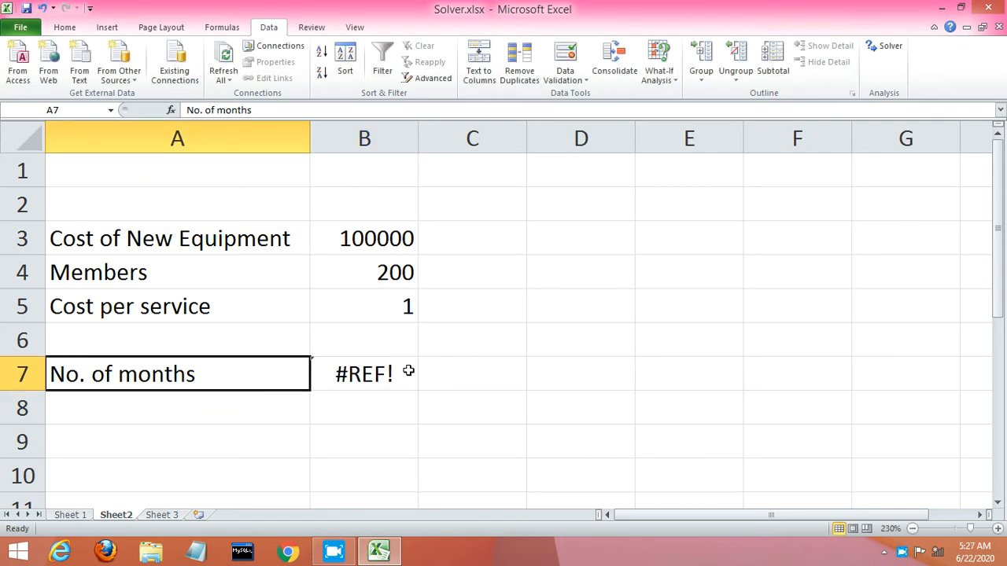
Correct the number of months formula in B7 to =B3/(B4*B5) by adding the missing division sign.
click(376, 366)
key(F2)
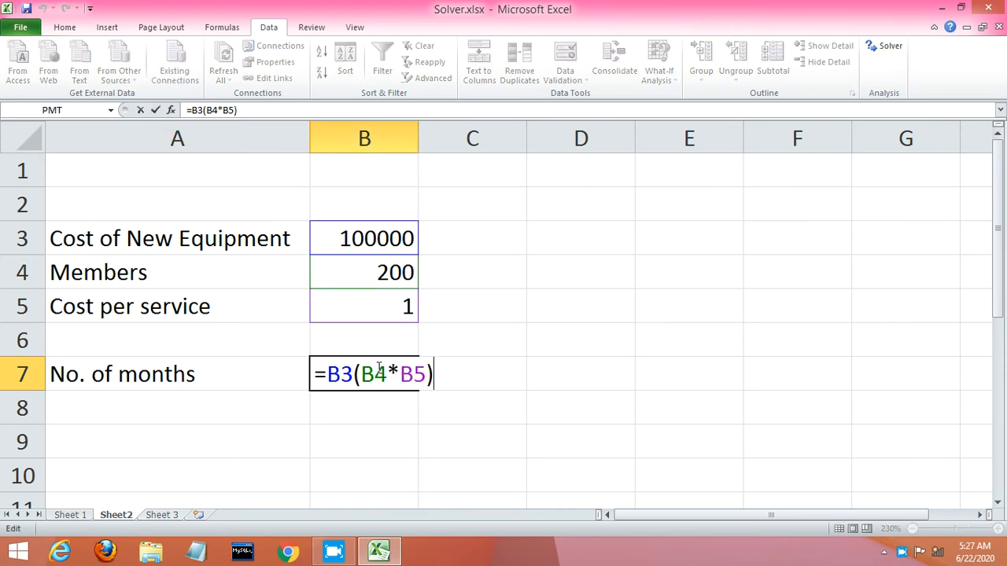
click(356, 370)
text(/)
key(Return)
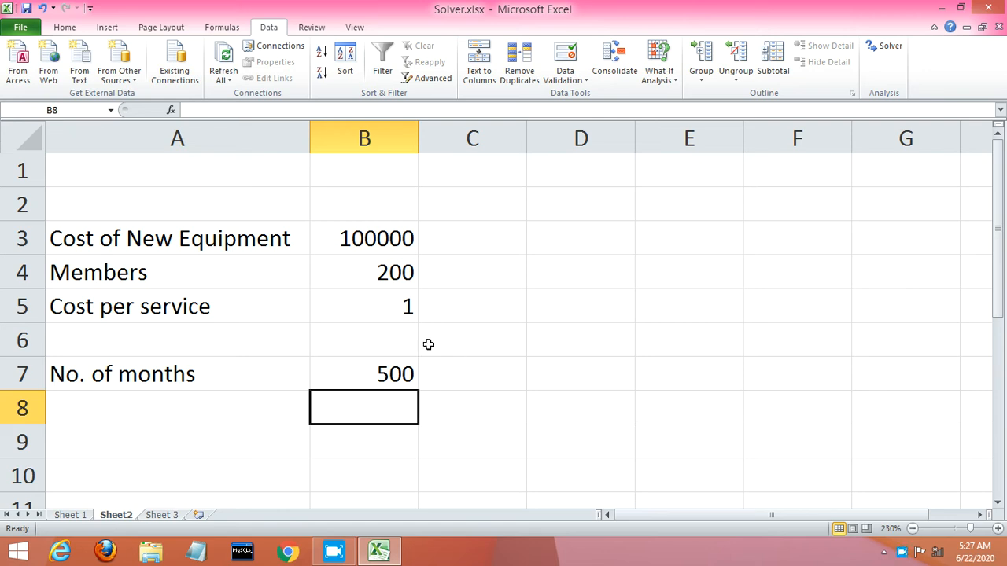
Open Solver for the number of months cell B7 and reset all its options and cell selections.
click(368, 378)
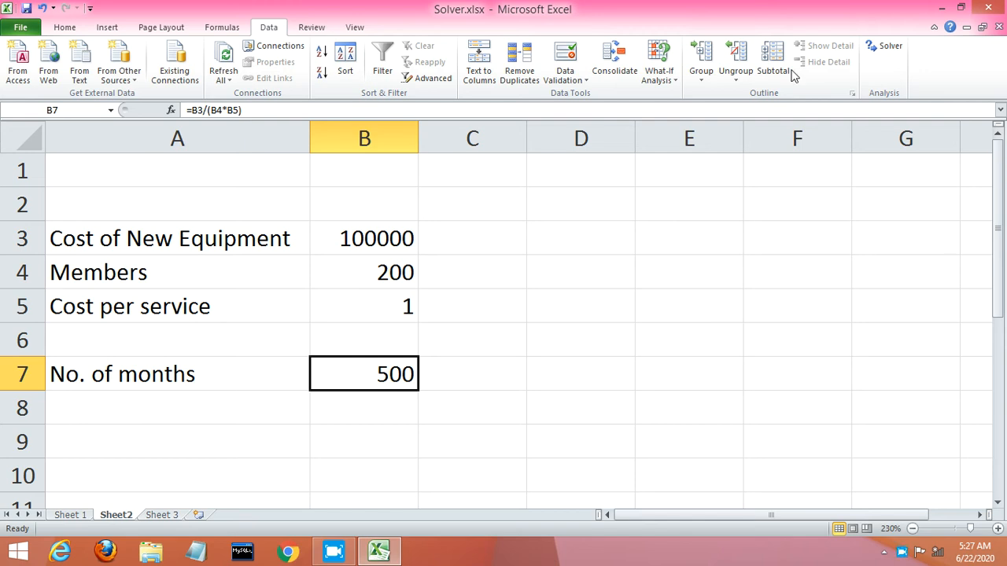
click(883, 47)
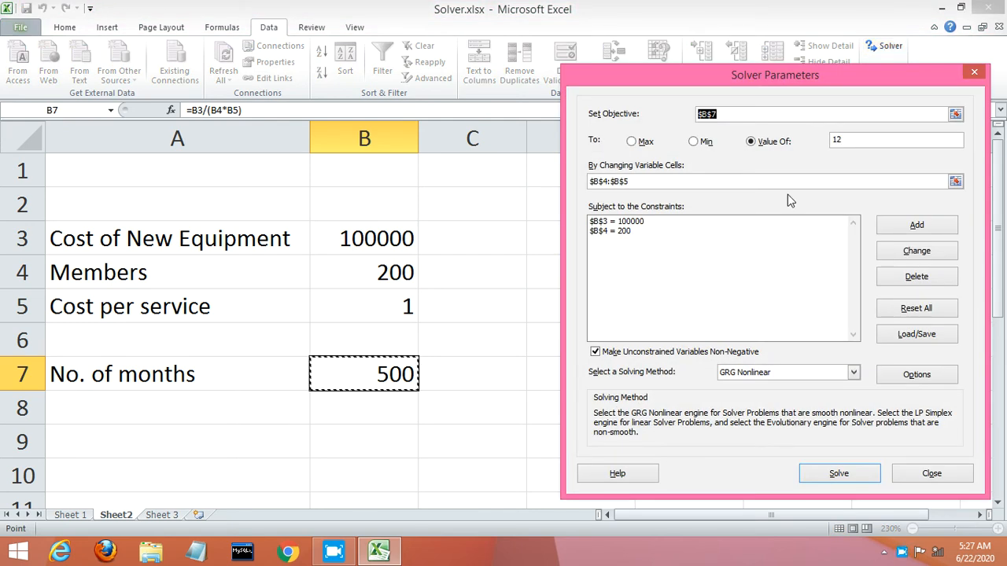
click(924, 313)
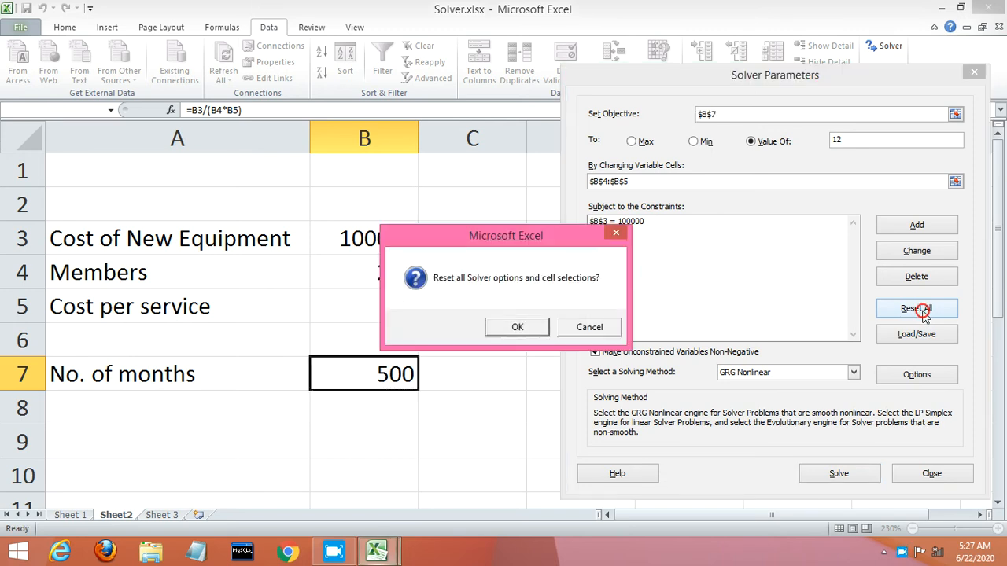
click(531, 328)
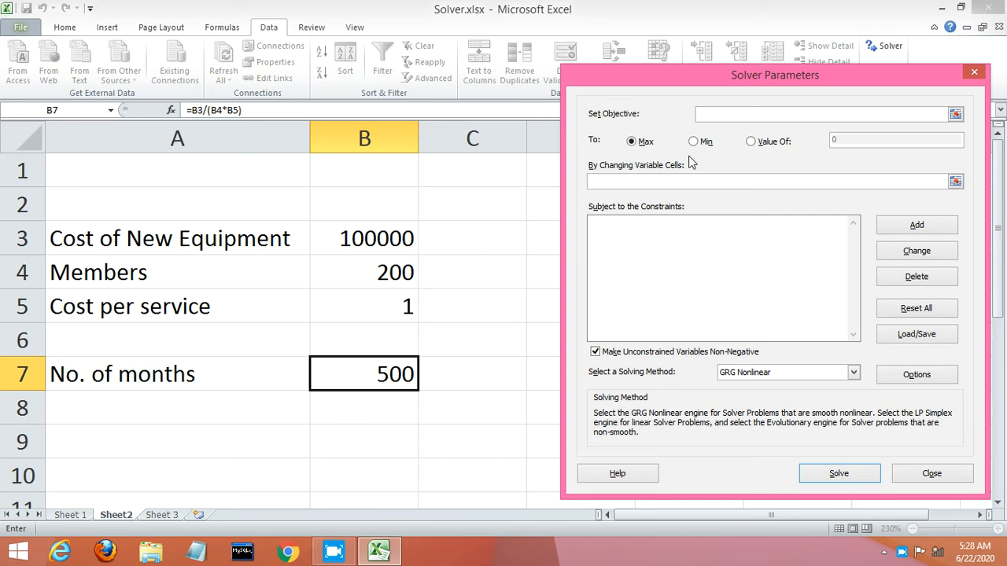
Set the Solver objective to the number of months cell B7 with a target value of 12.
click(383, 370)
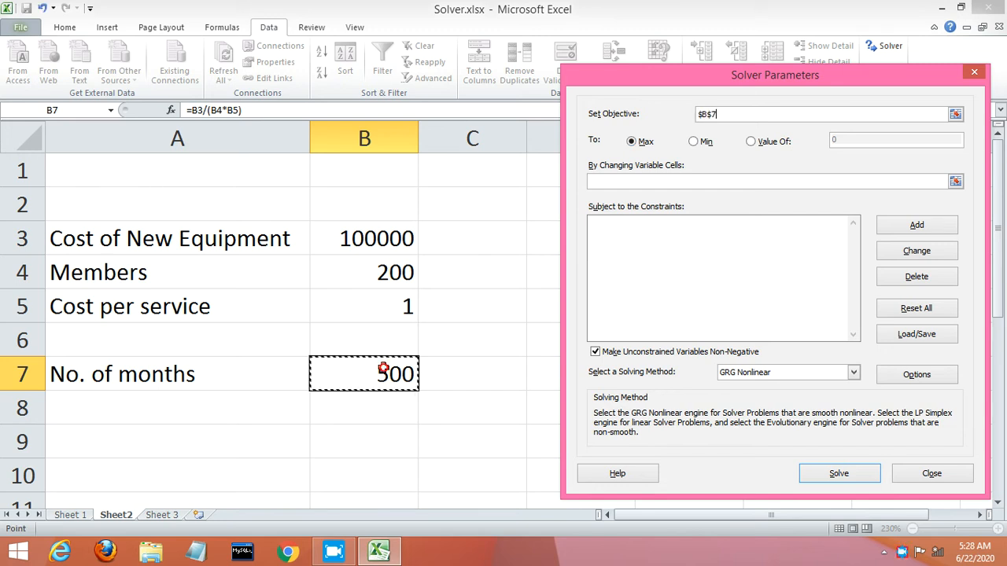
click(753, 143)
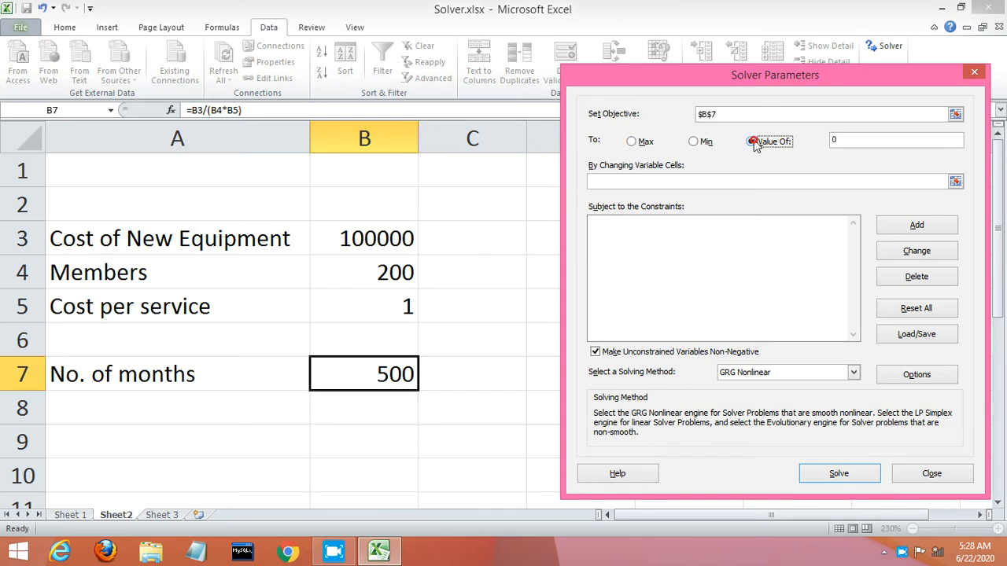
click(840, 138)
key(BackSpace)
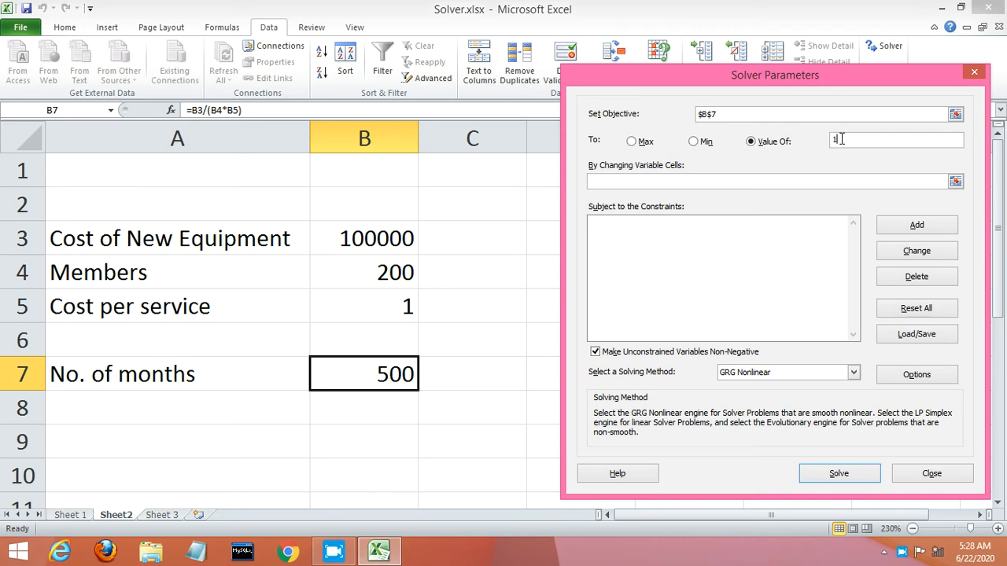
Set the members and cost per service cells B4:B5 as the Solver's changing variable cells.
click(956, 181)
drag(346, 268, 347, 296)
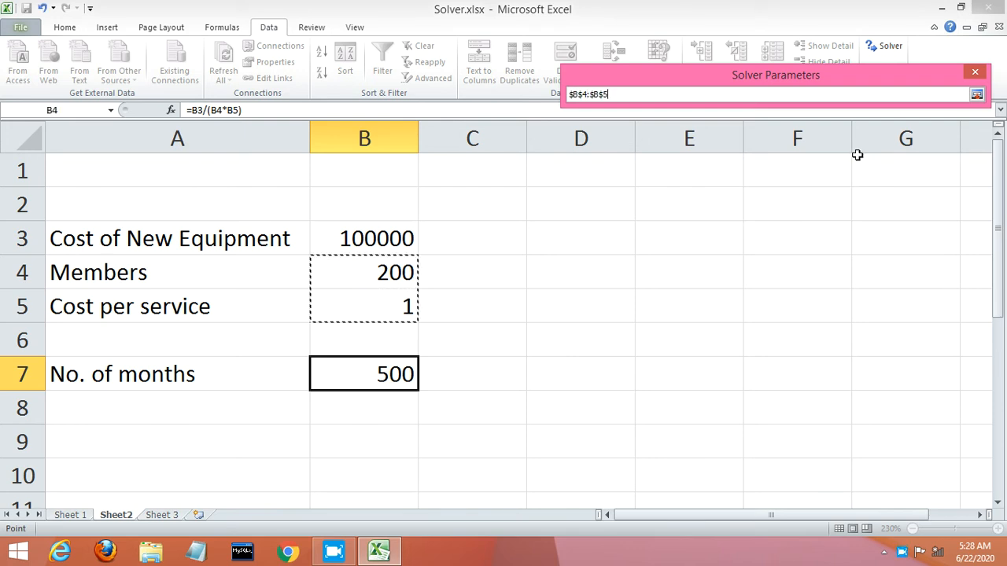
click(976, 95)
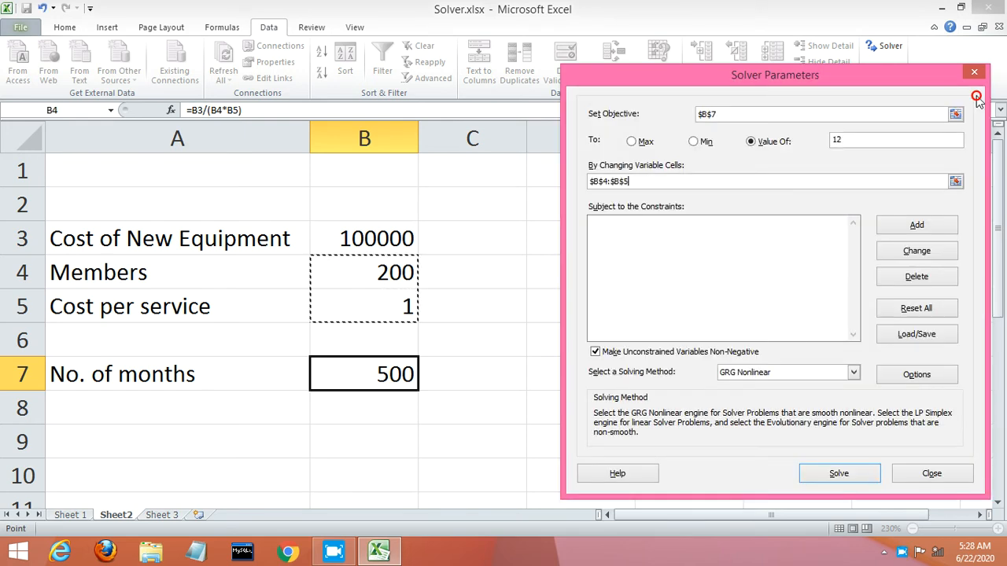
Add a Solver constraint that keeps the members cell B4 equal to 200.
click(940, 223)
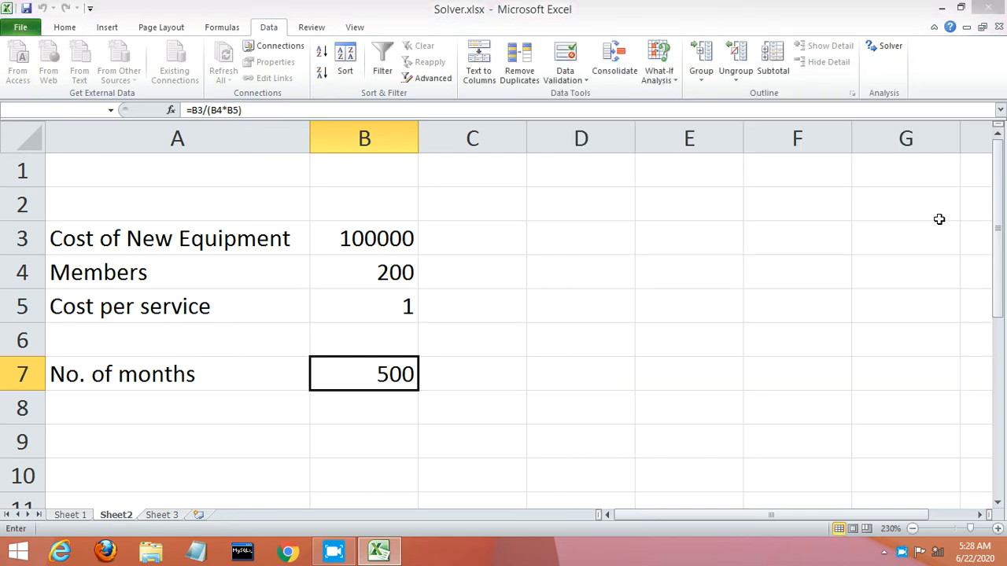
click(375, 273)
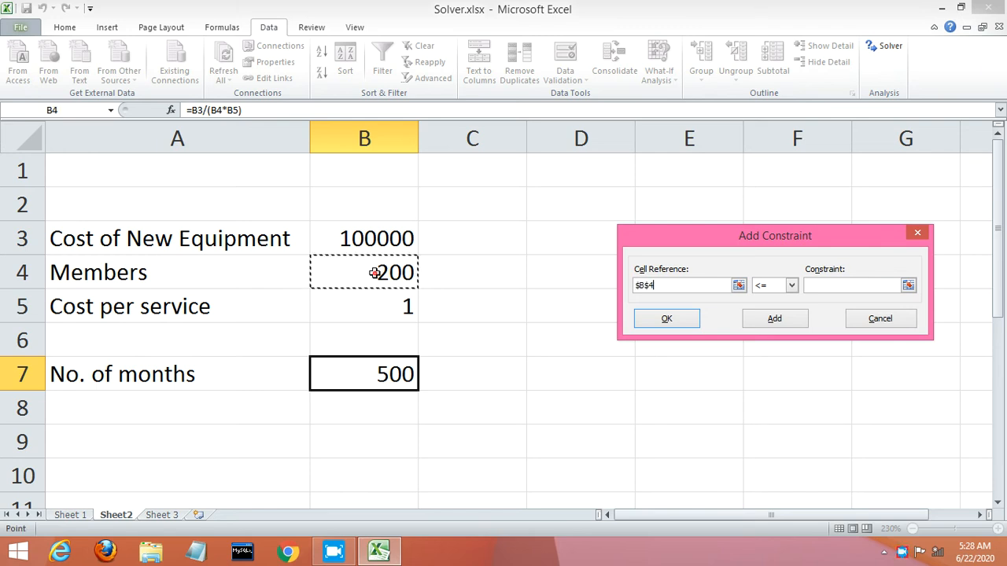
click(790, 286)
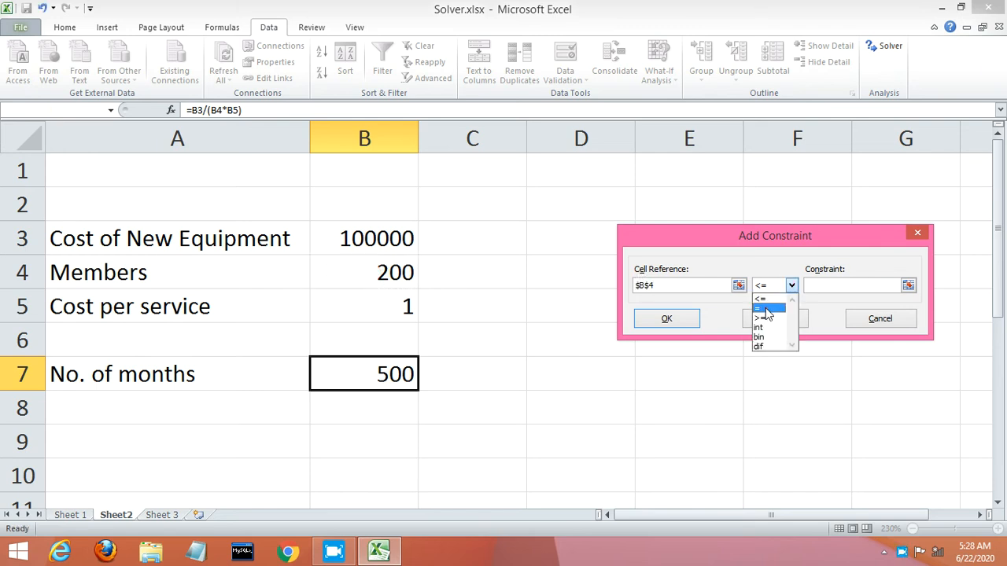
click(767, 314)
click(827, 284)
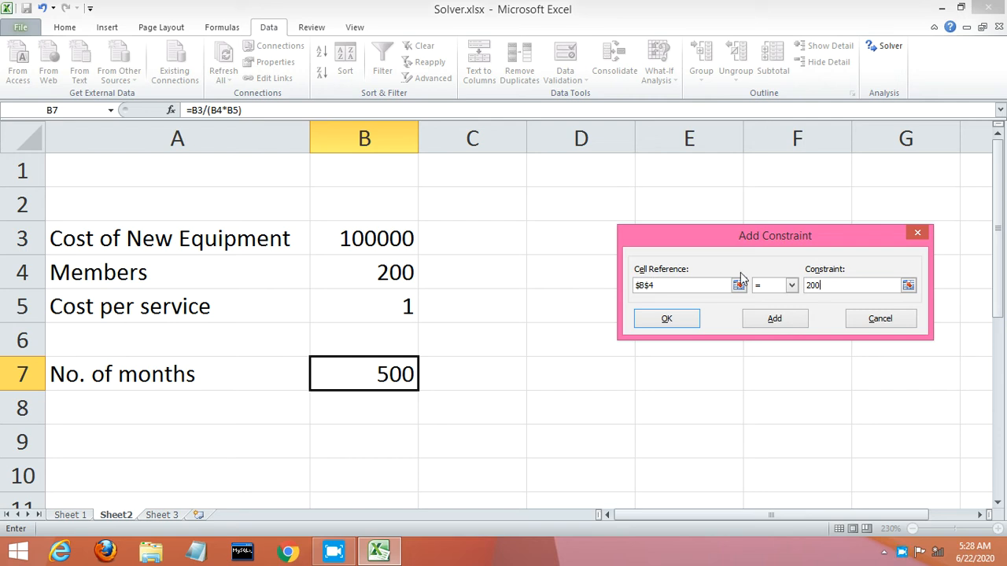
click(775, 320)
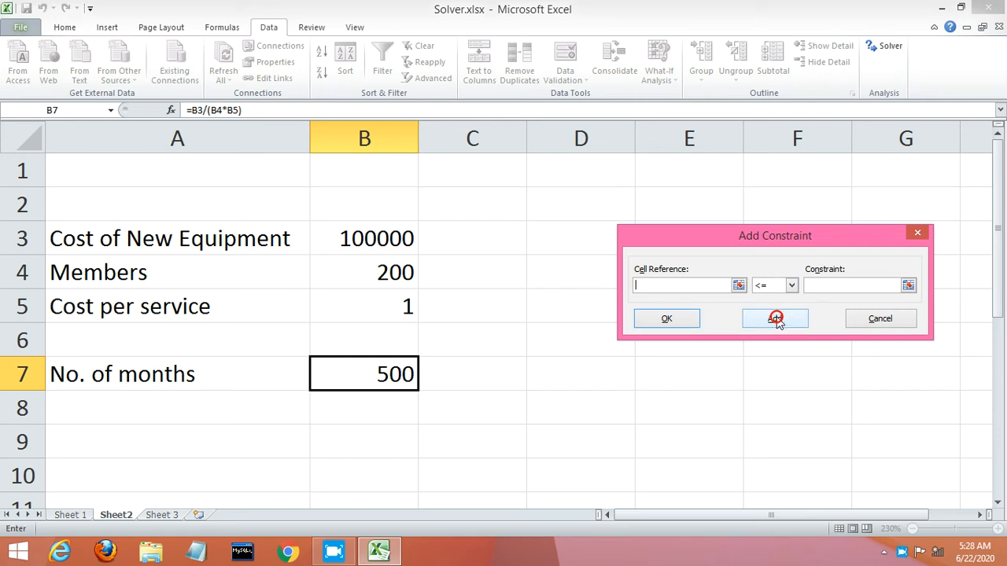
click(872, 318)
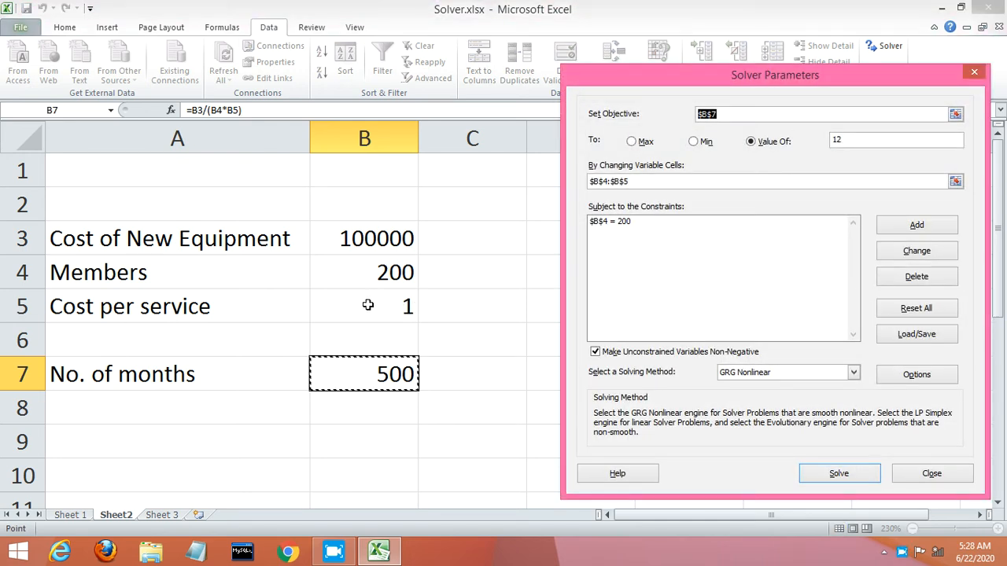
Solve the equipment cost model and keep the Solver solution in the sheet.
click(839, 473)
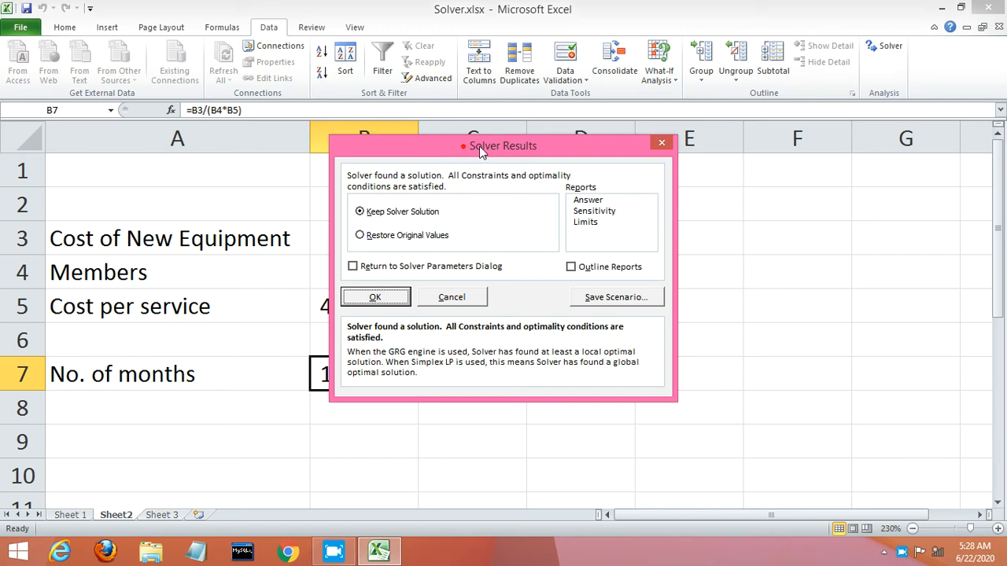
drag(462, 147, 614, 155)
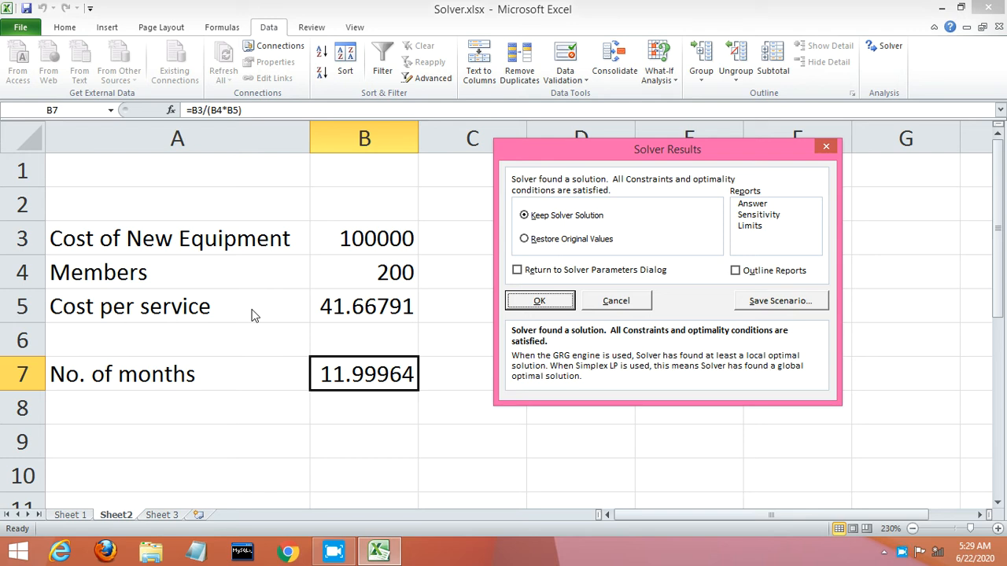
click(538, 302)
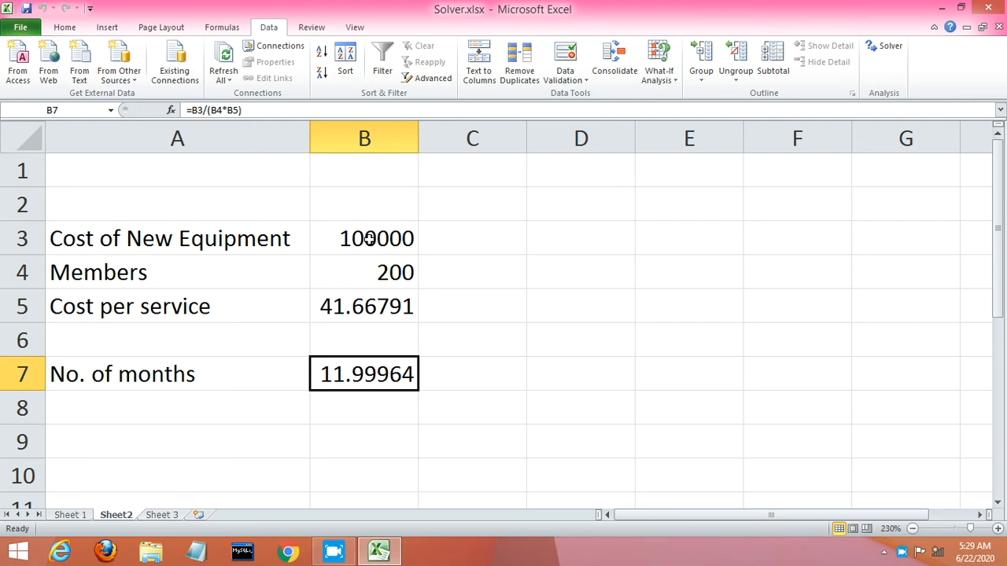
Reduce the number of months in B7 to one decimal place.
click(437, 238)
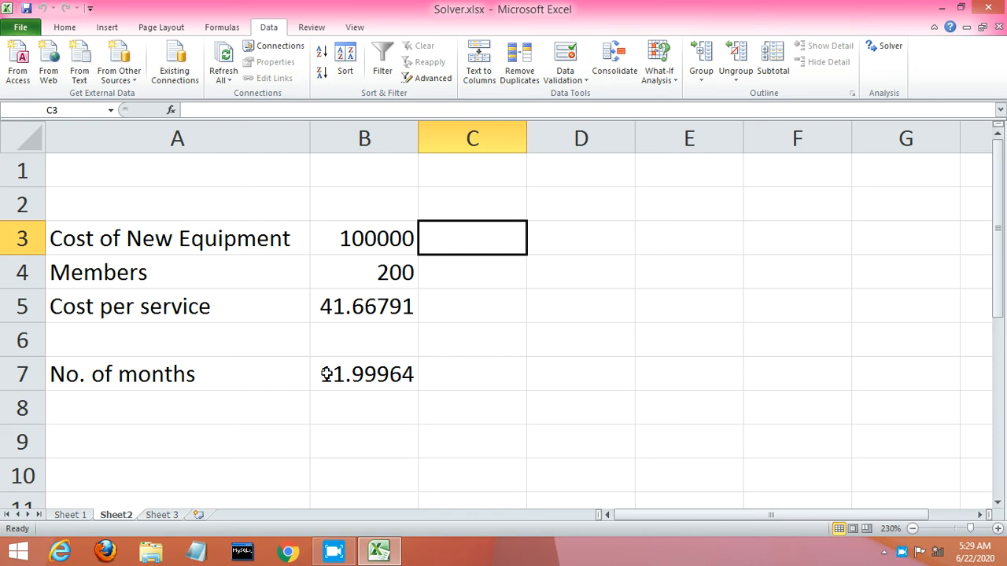
click(364, 375)
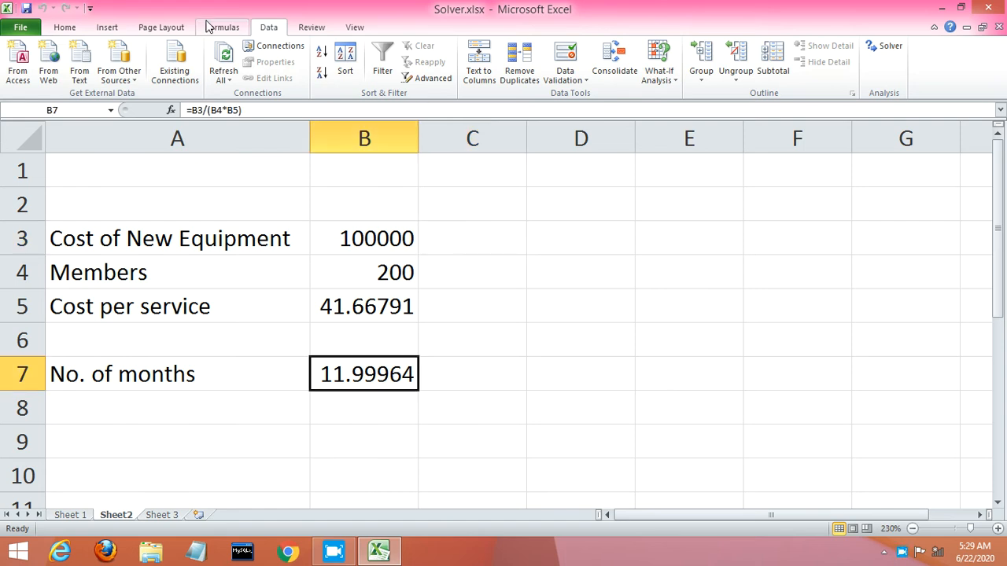
click(69, 25)
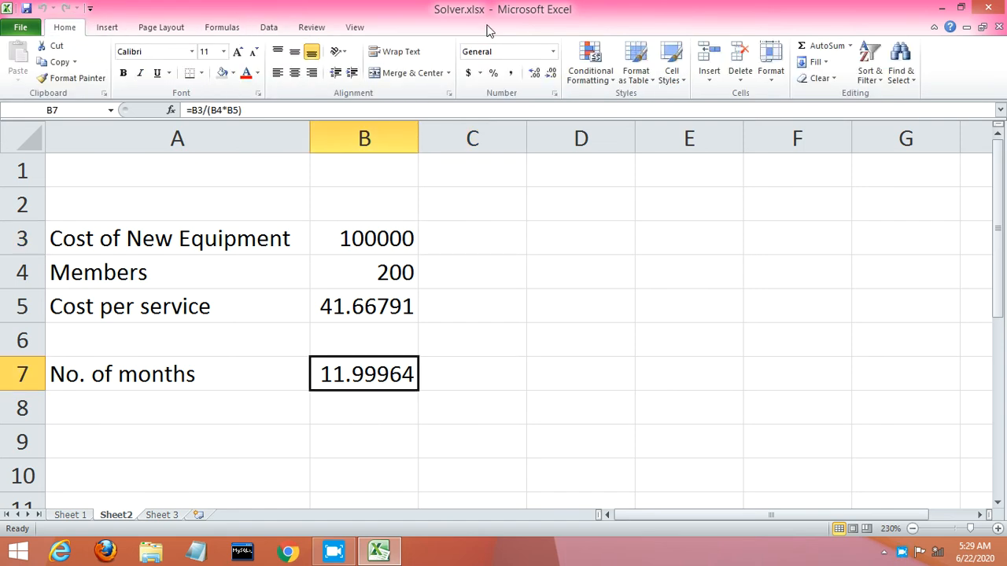
click(552, 76)
click(552, 76)
click(551, 76)
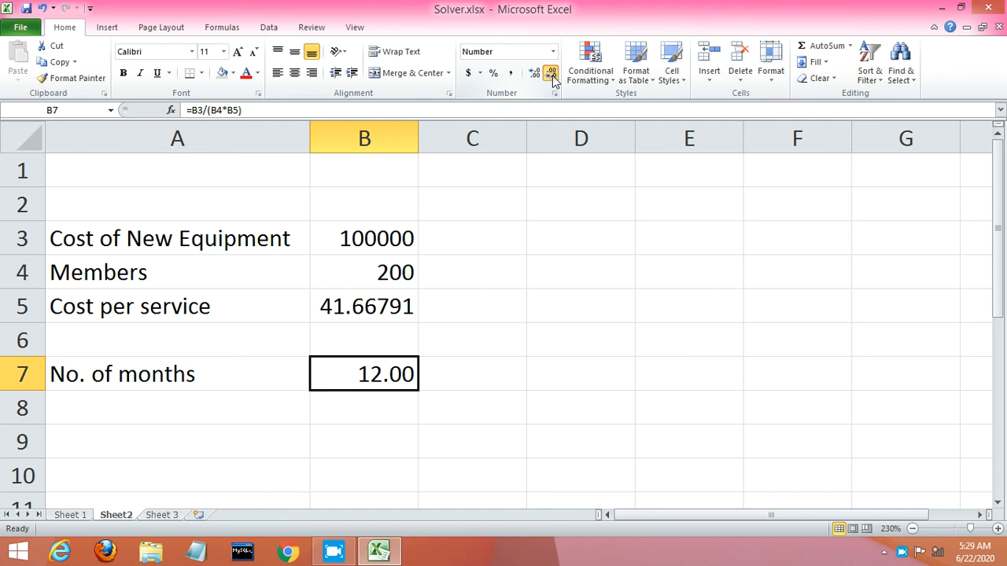
click(551, 76)
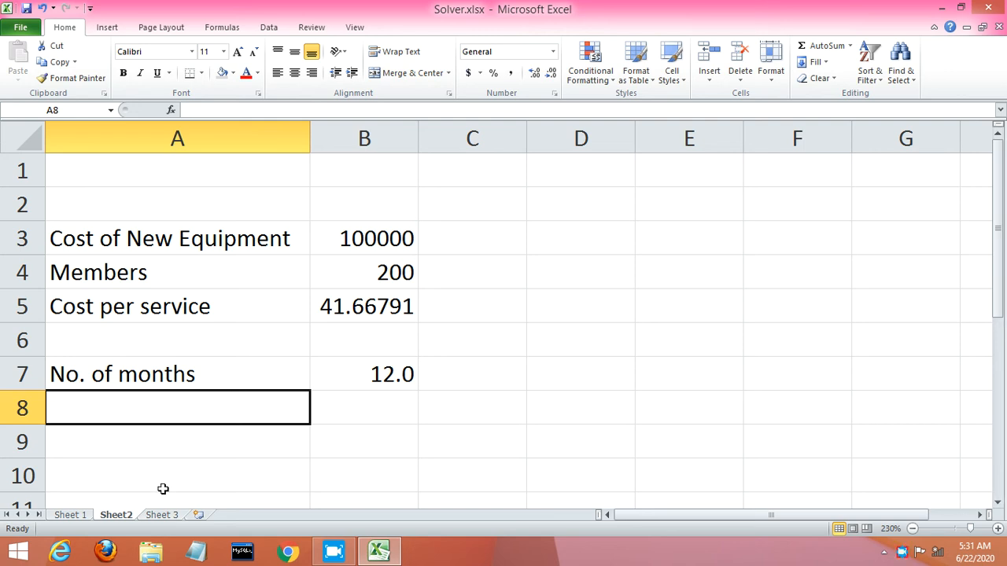
Open Sheet 3 and examine the first row total formula in E2 of the magic square.
click(158, 515)
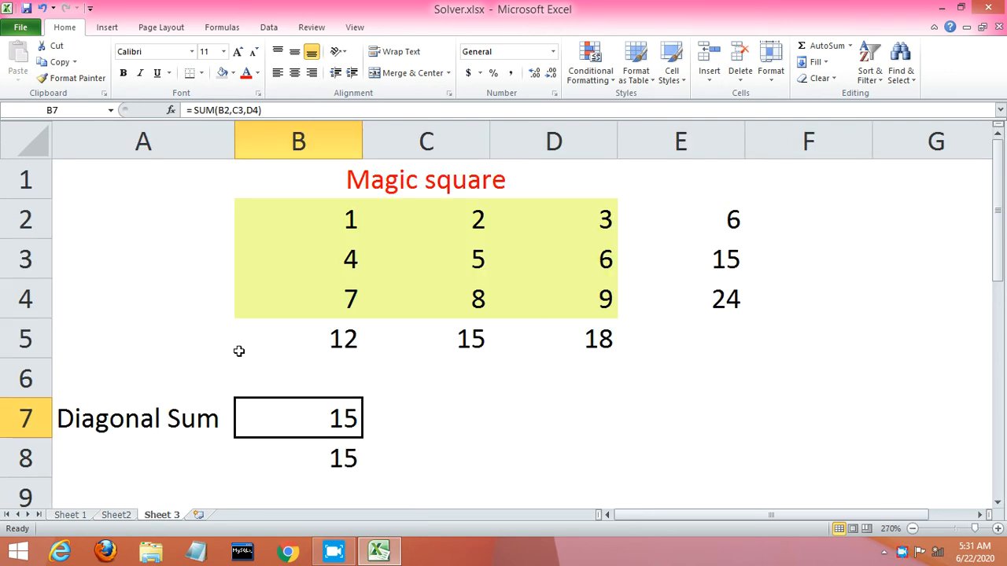
click(327, 230)
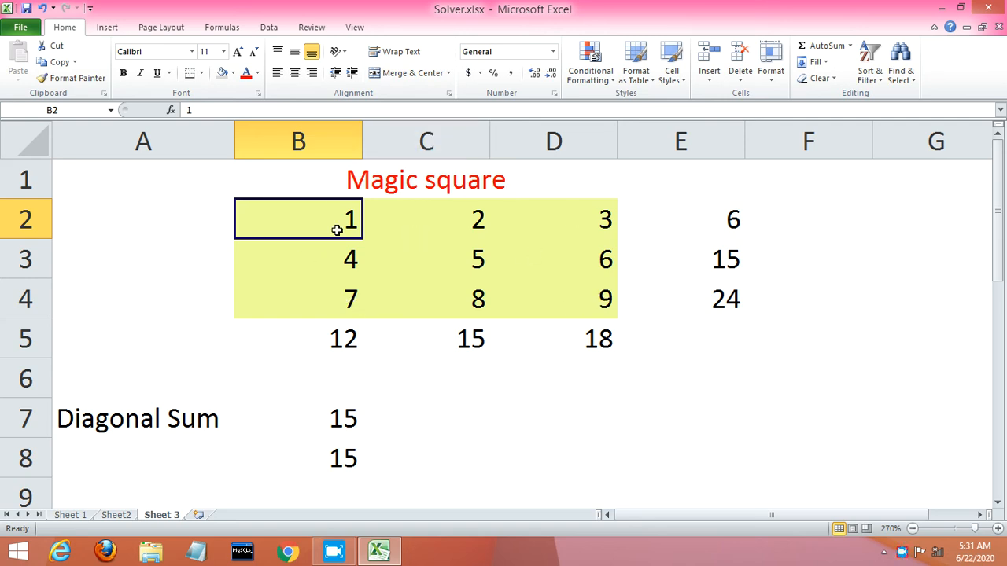
click(710, 219)
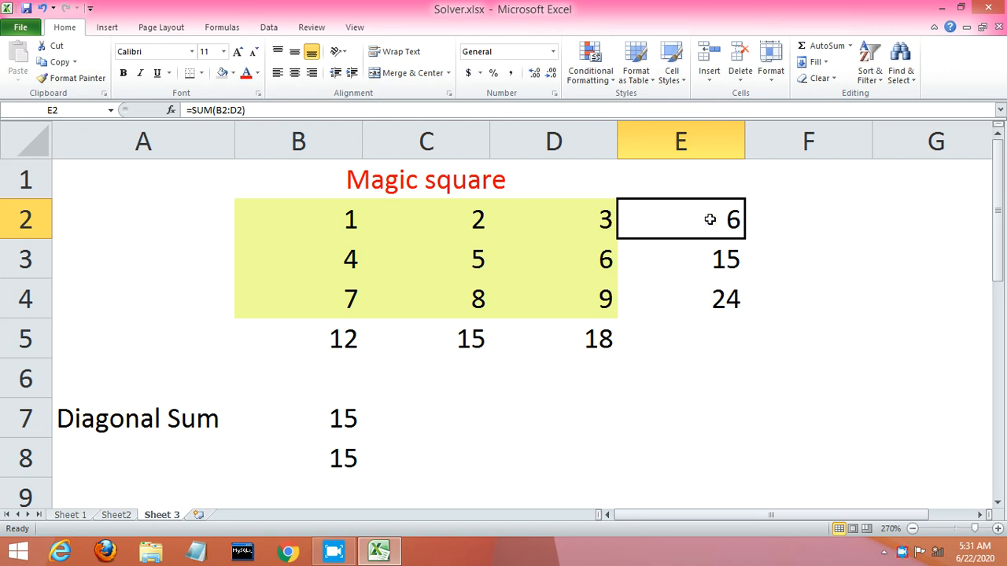
double_click(710, 219)
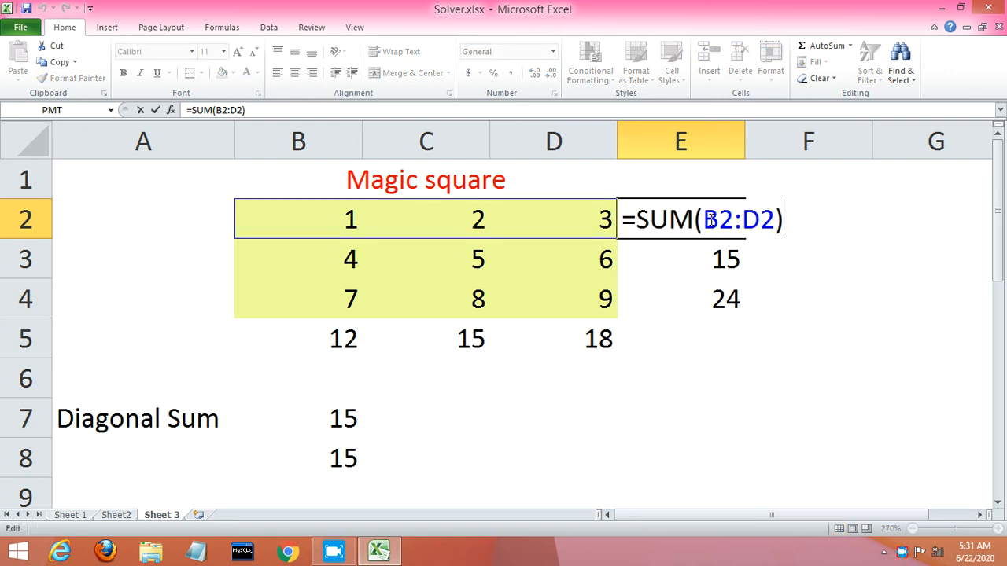
key(Return)
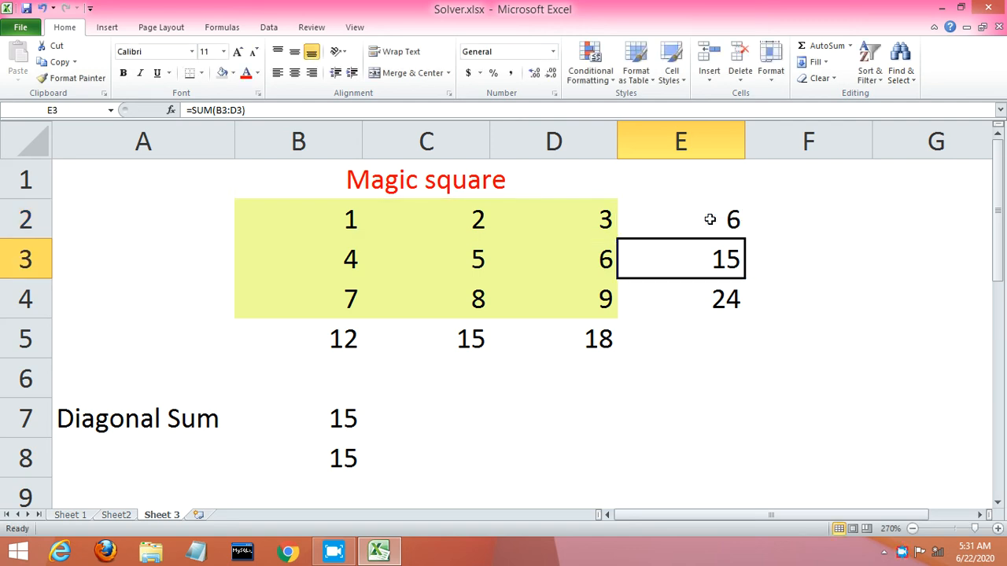
Re-enter the first row total in E2 with AutoSum as =SUM(B2:D2).
click(708, 218)
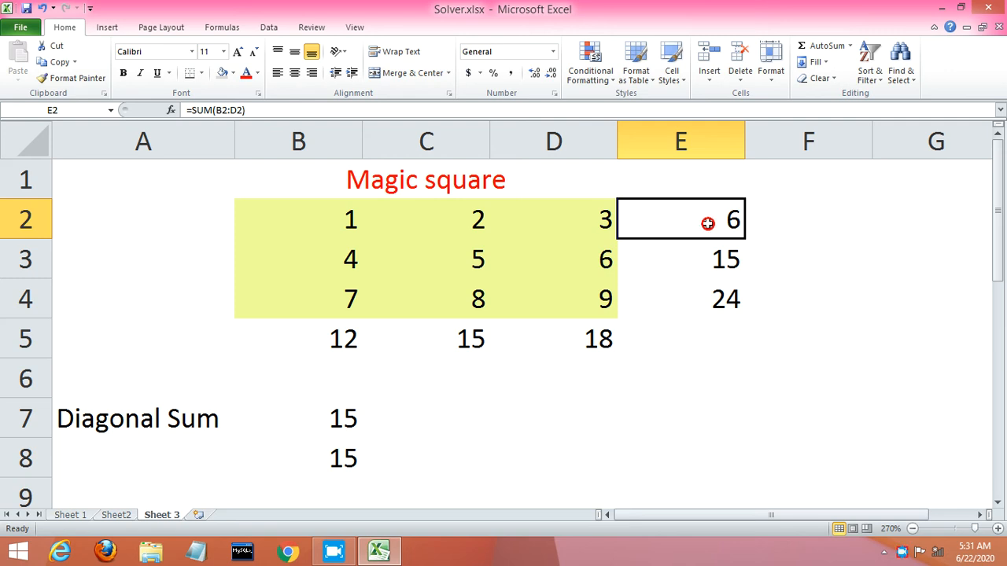
double_click(708, 223)
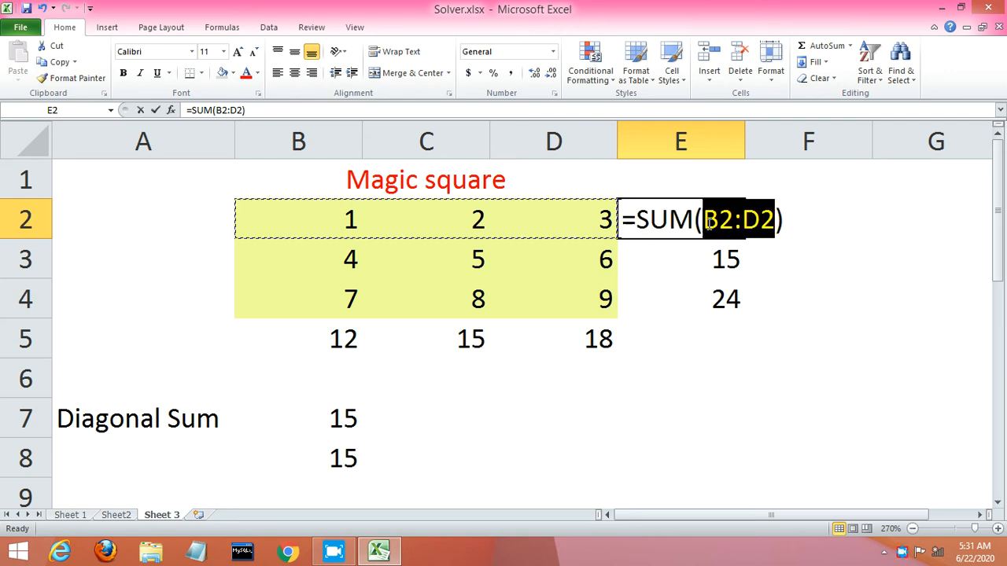
key(Return)
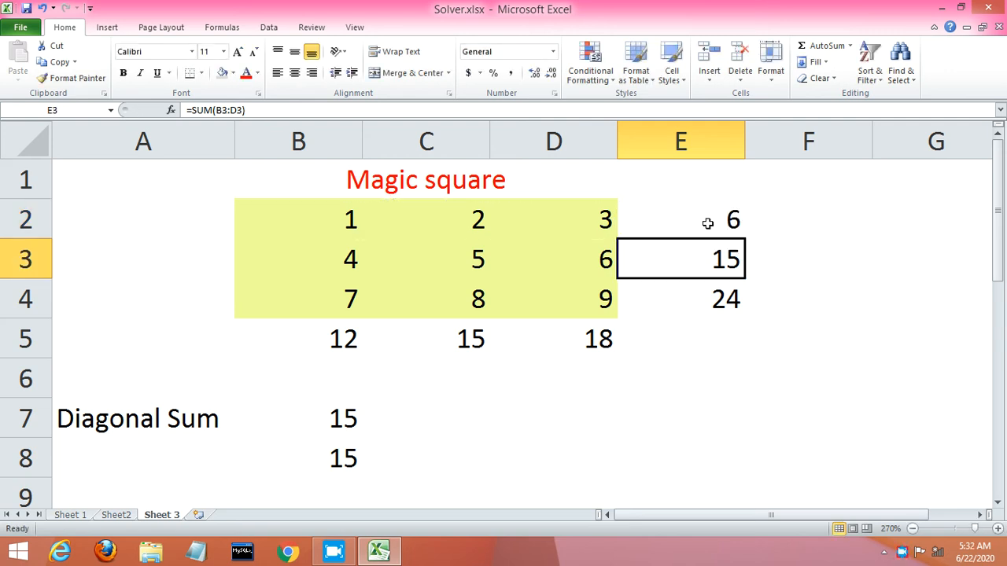
Clear the first column total in B5 and re-enter it with AutoSum as =SUM(B2:B4).
click(327, 336)
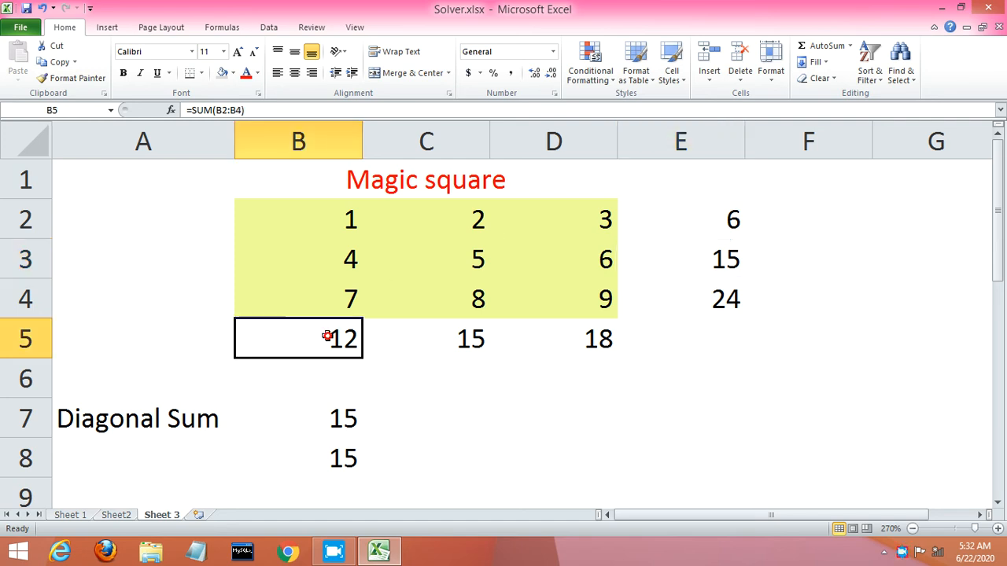
key(Delete)
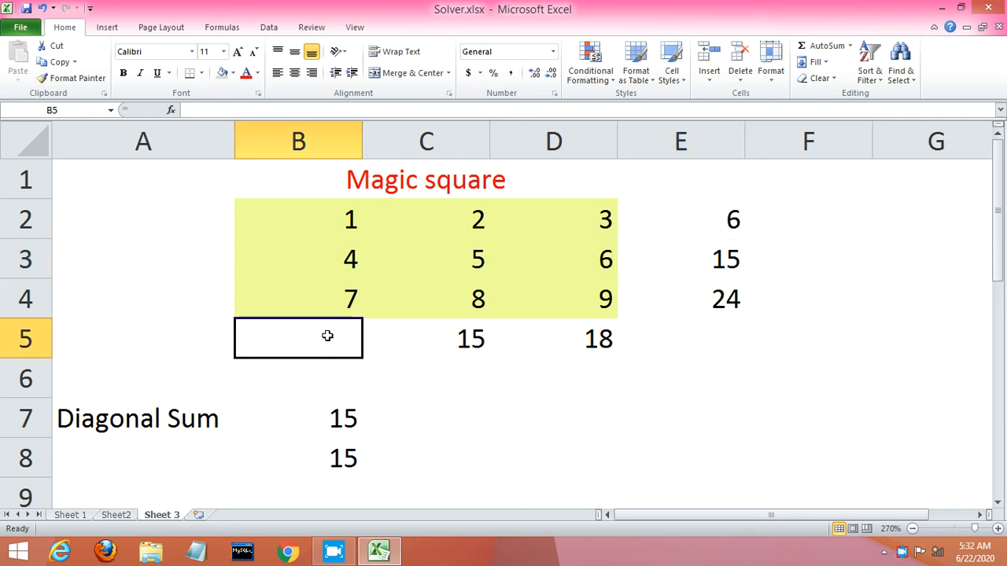
key(alt+equal)
key(Return)
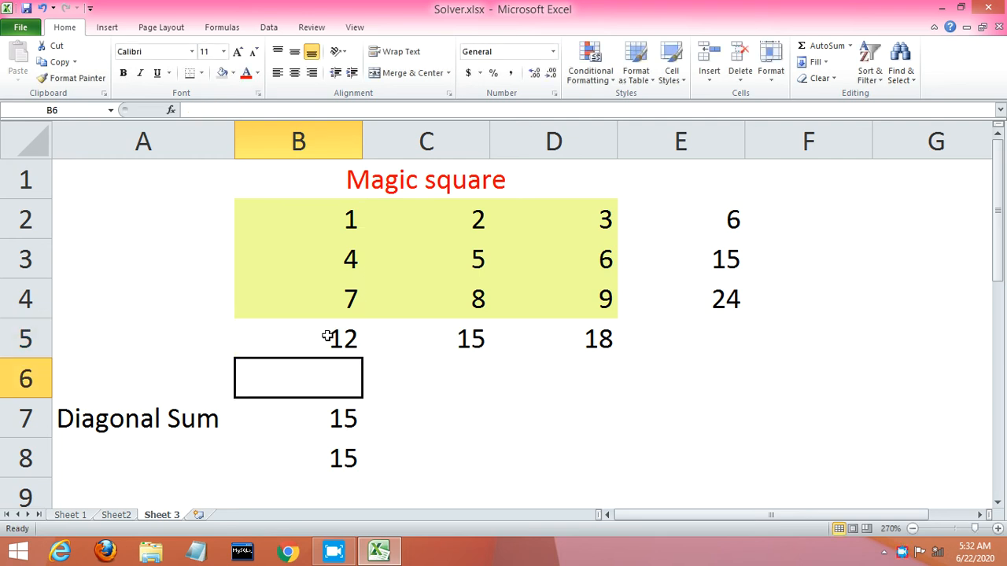
Check the row total formulas in E3 and E4 beside the magic square.
click(352, 221)
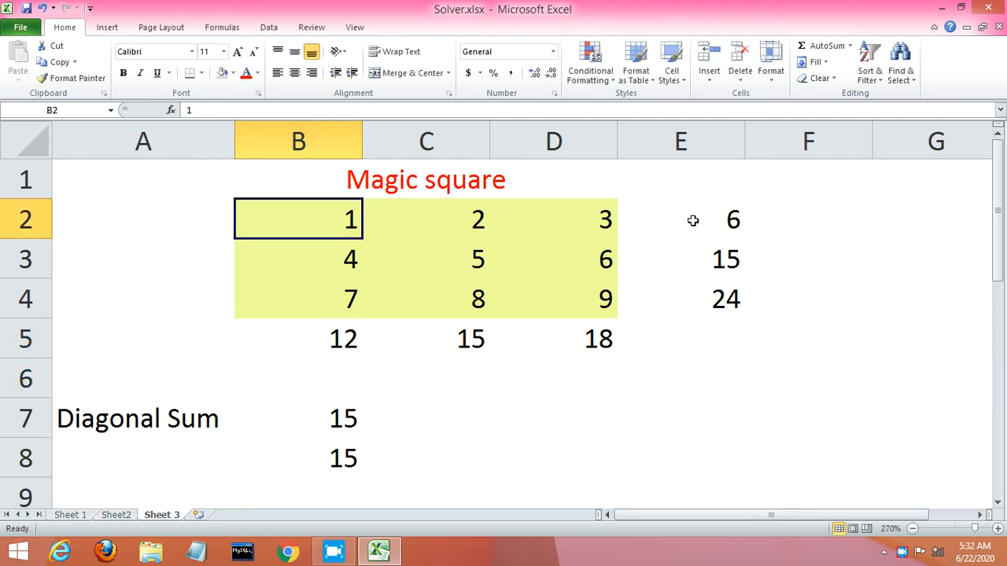
click(689, 260)
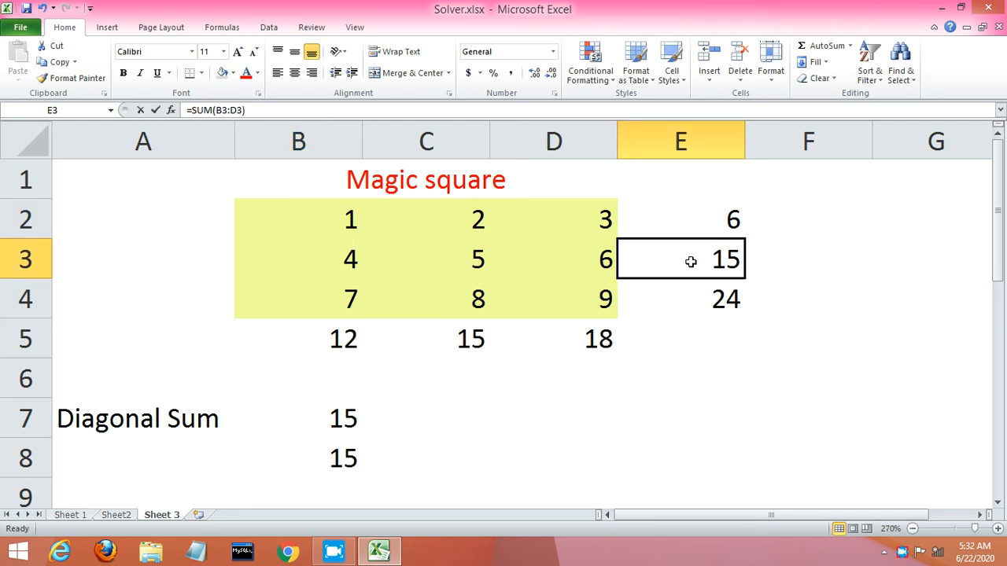
double_click(691, 261)
key(Return)
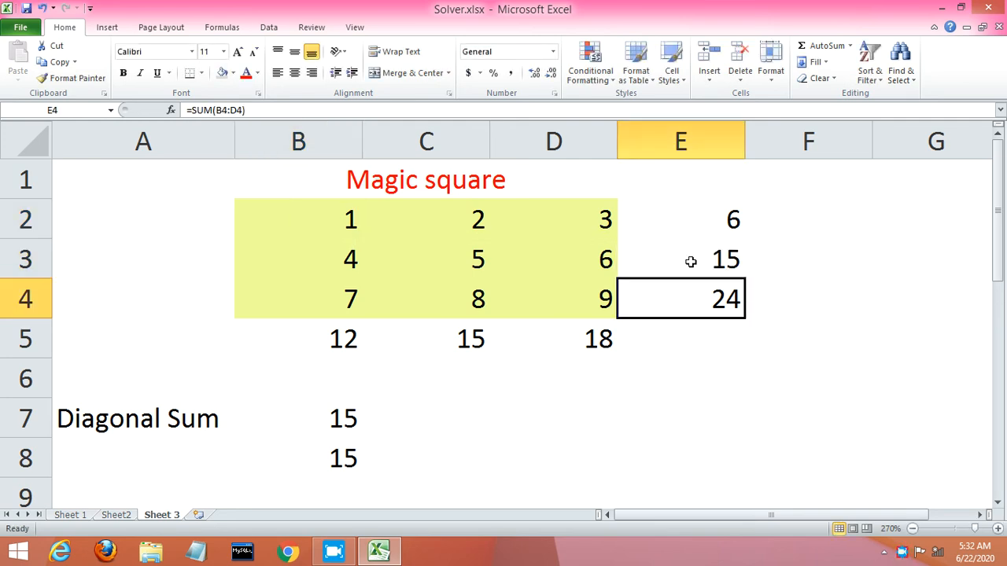
key(F2)
key(Return)
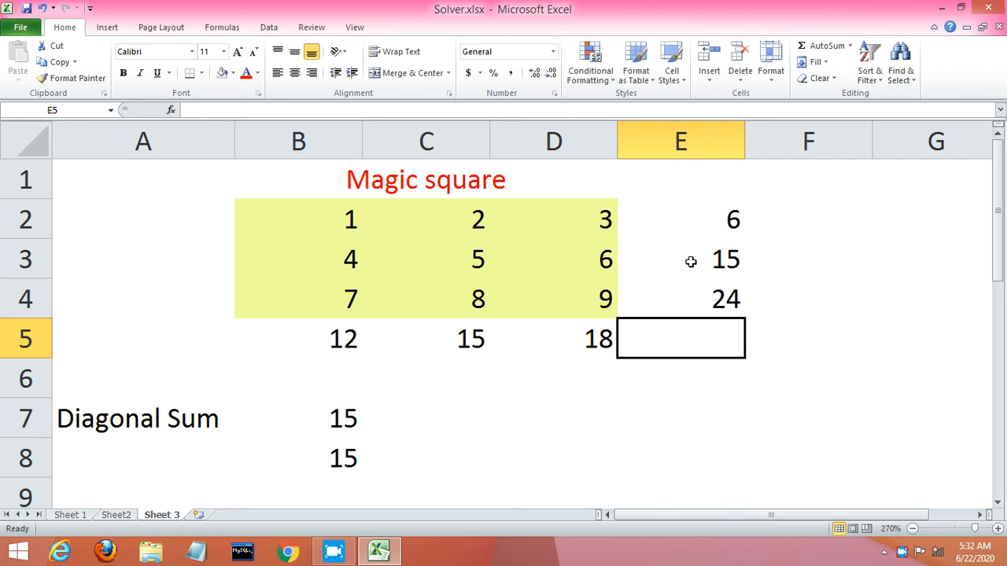
Check the column total formulas in B5, C5 and D5 below the magic square.
click(346, 331)
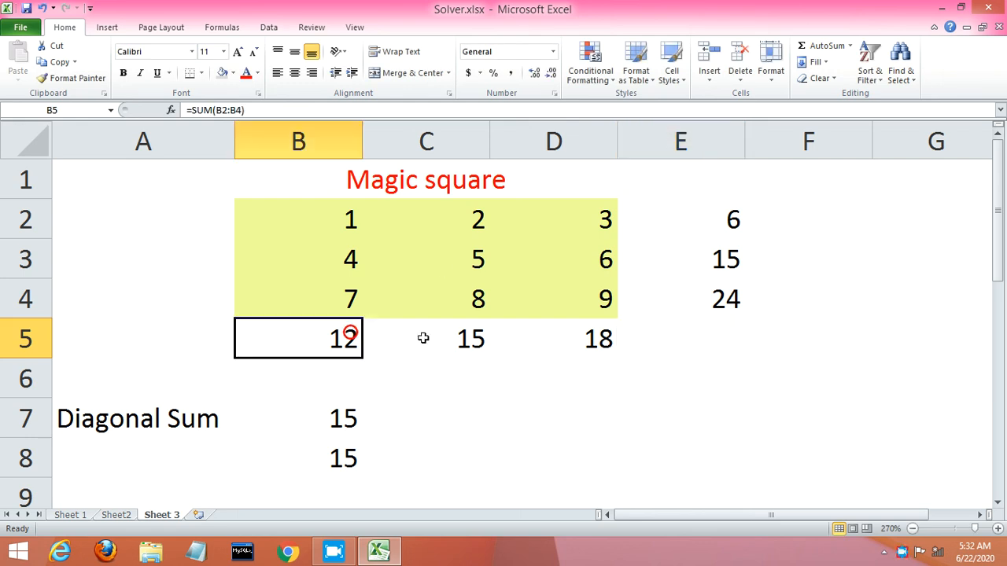
click(454, 339)
key(F2)
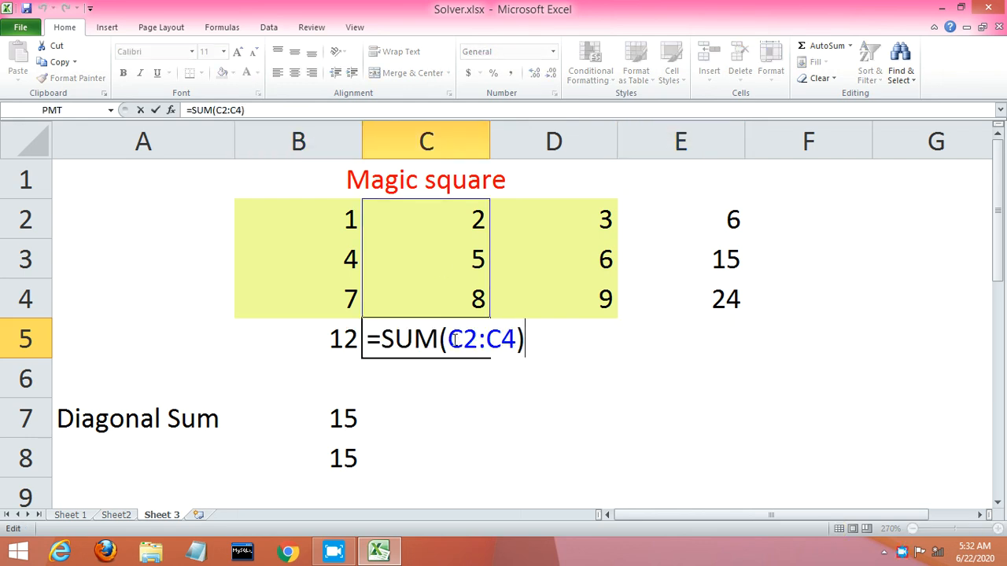
key(Return)
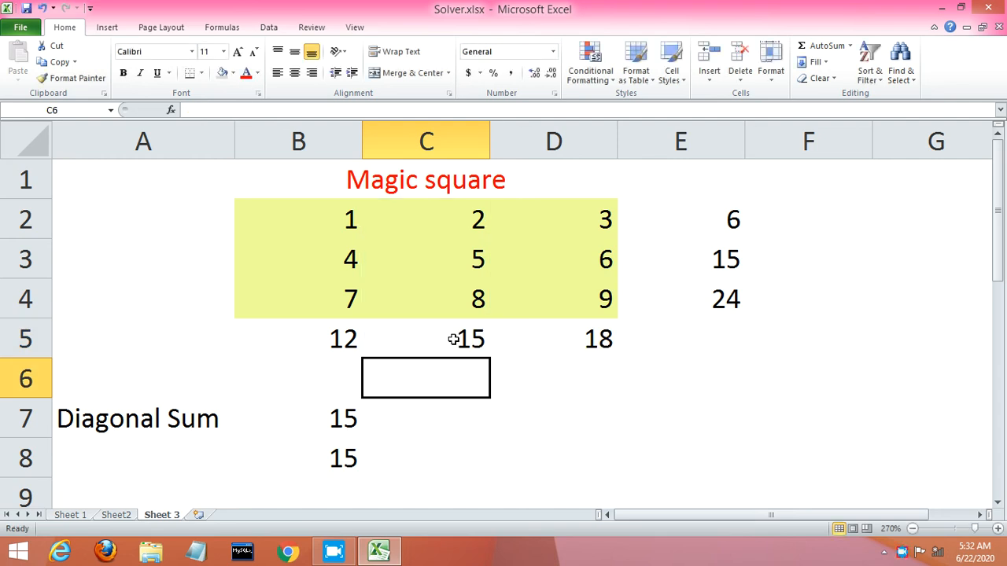
click(588, 329)
key(F2)
key(Return)
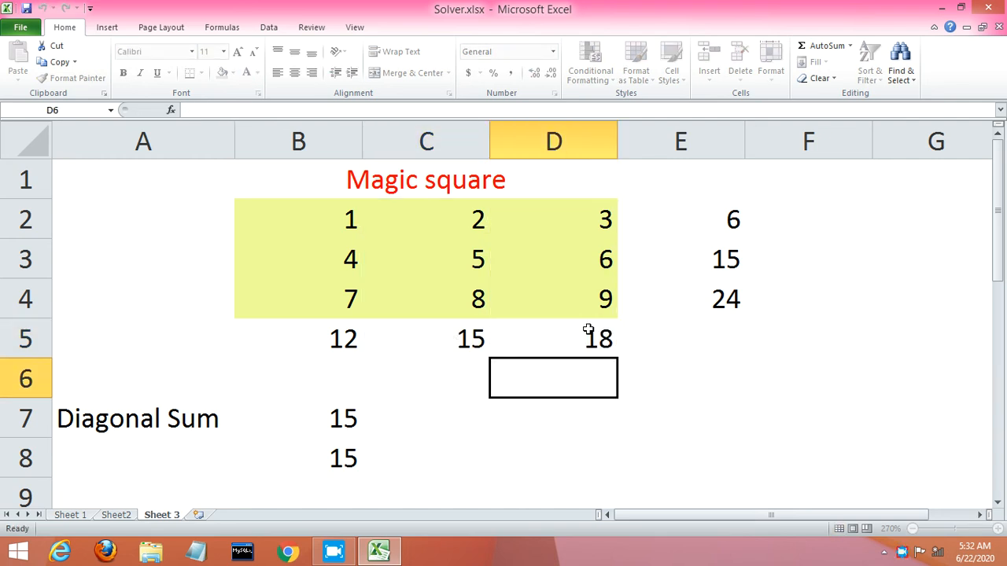
Check the diagonal sum formulas in B7 and B8 below the magic square.
click(331, 423)
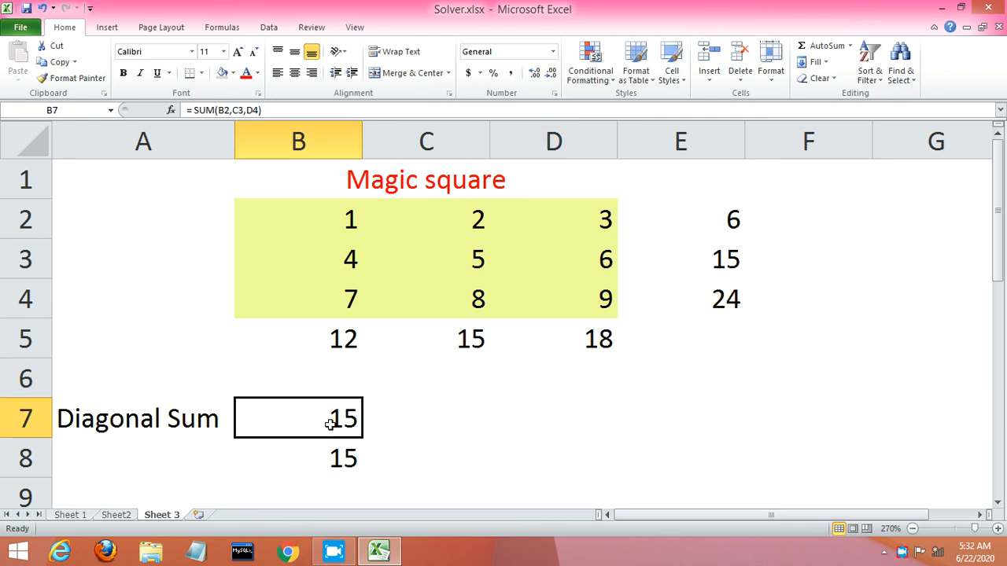
key(F2)
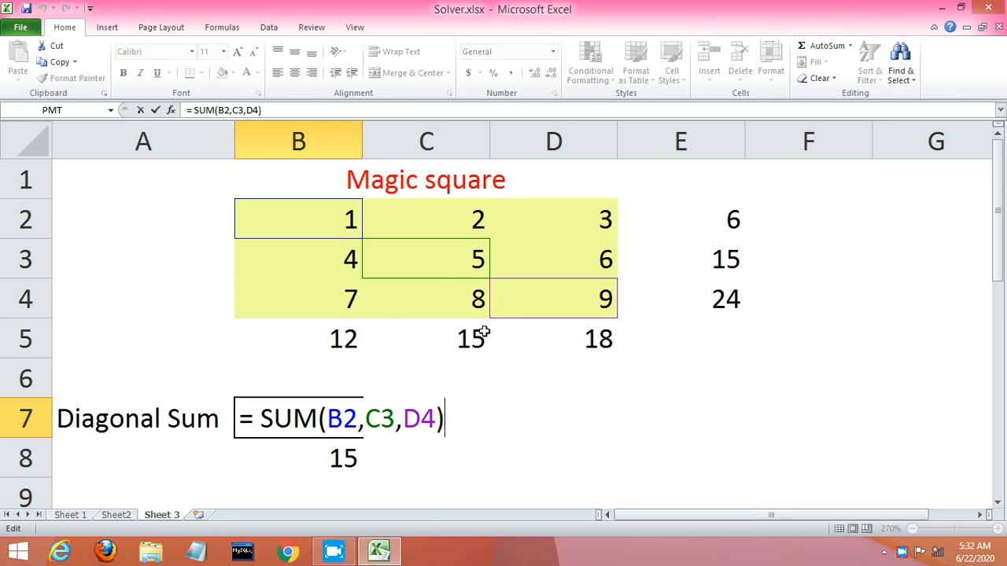
key(Return)
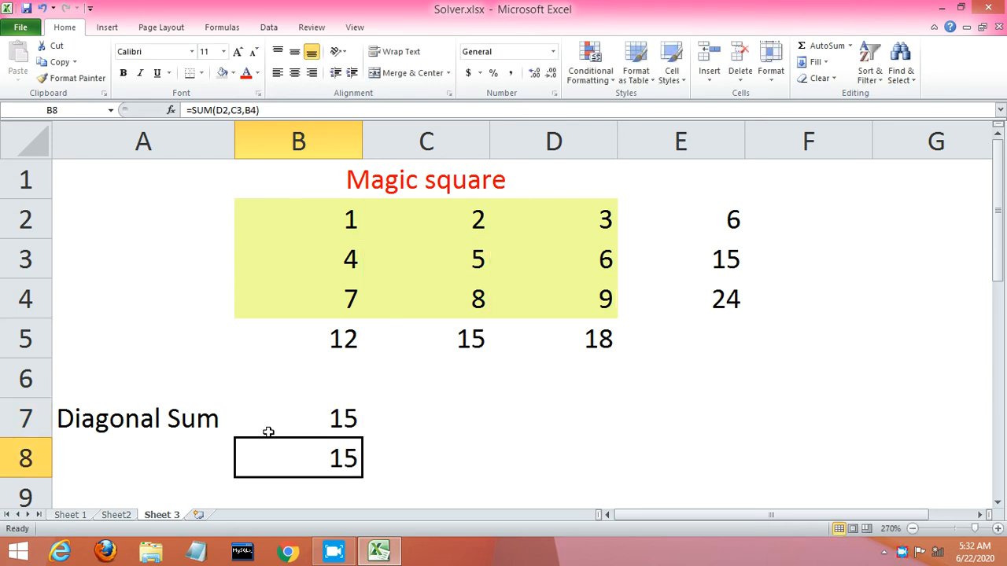
key(F2)
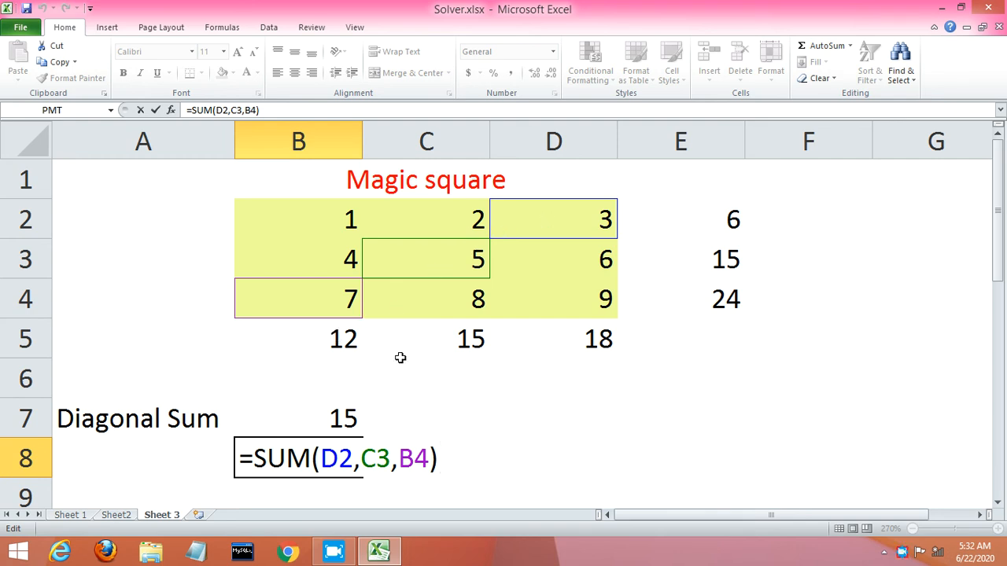
key(Return)
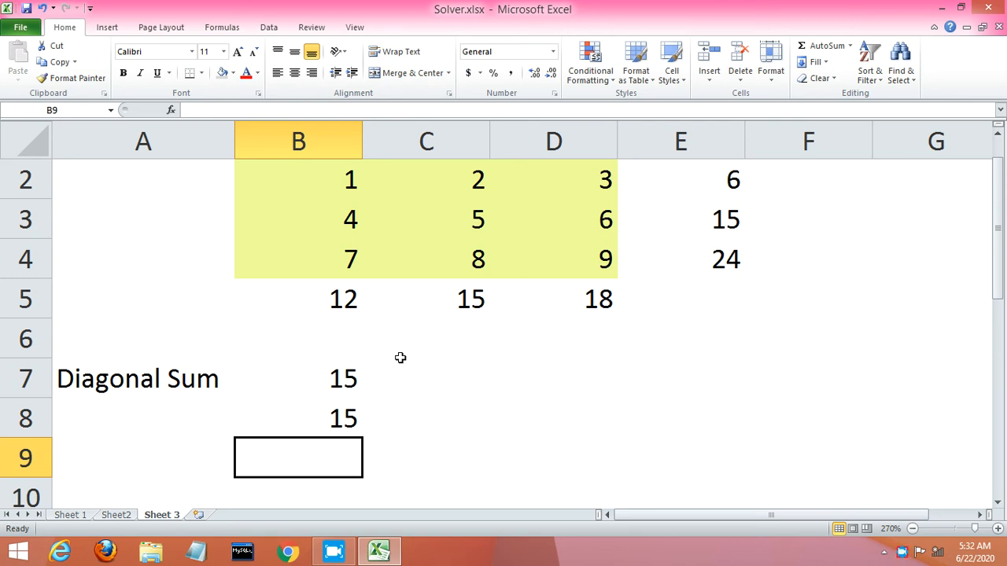
Open Solver and reset all of its previous options and cell selections.
key(Up)
key(Up)
key(Up)
key(Up)
key(Up)
key(Up)
key(Up)
key(Up)
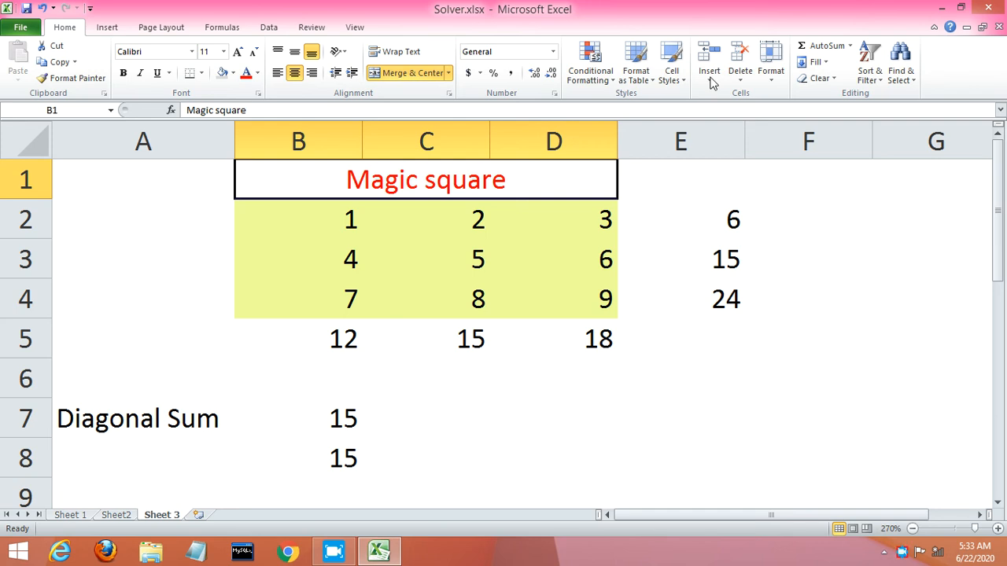
click(269, 28)
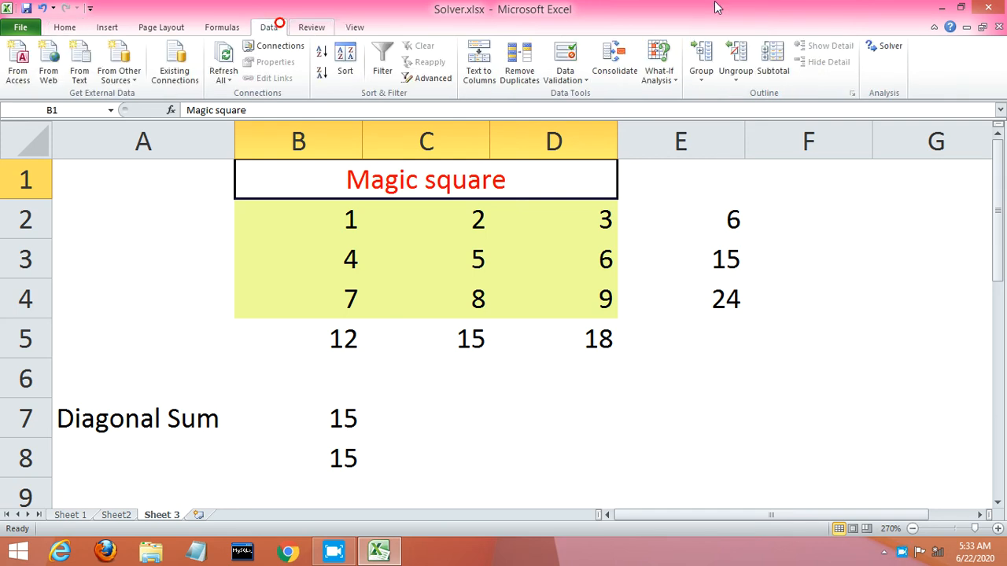
click(887, 49)
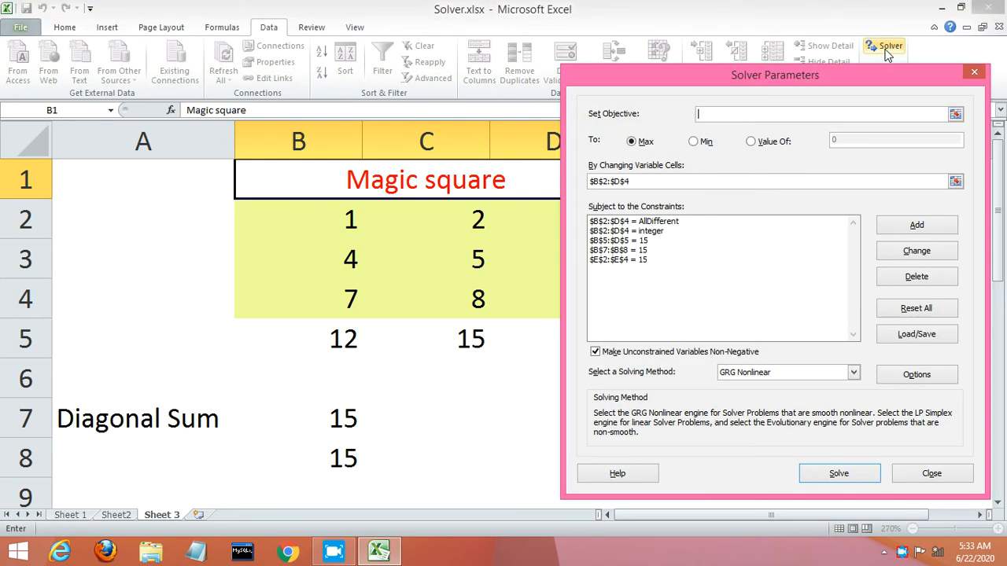
key(Down)
key(Left)
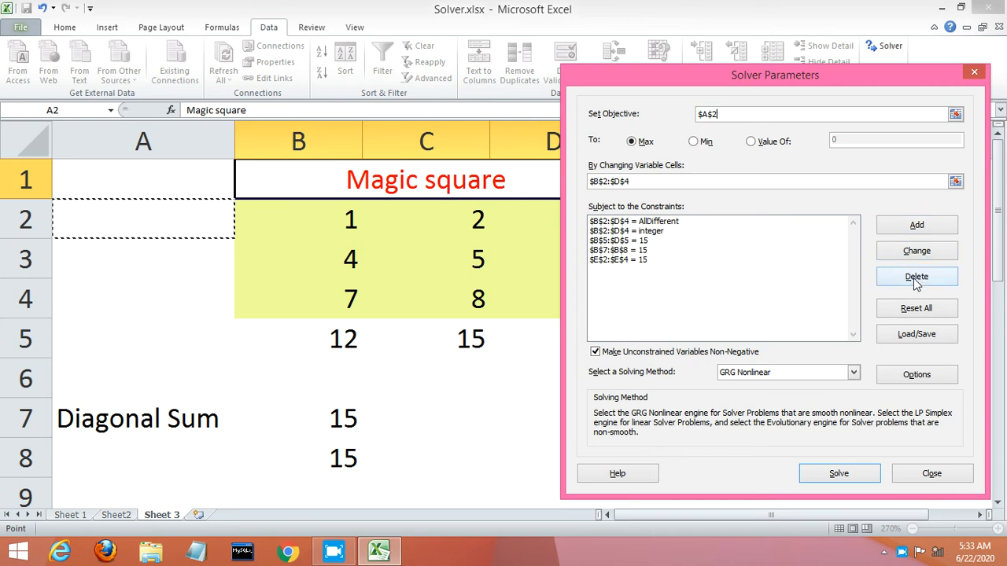
click(911, 309)
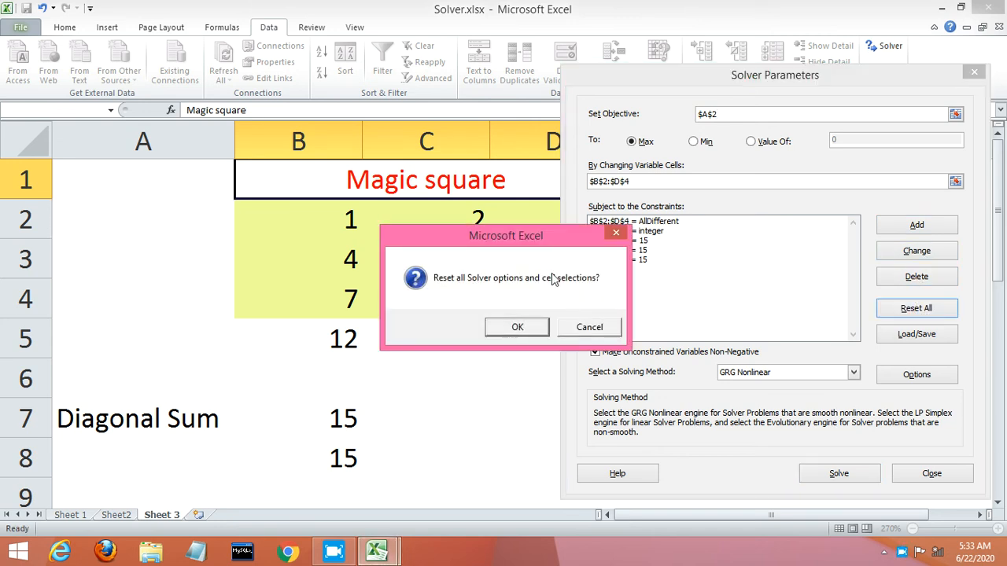
click(518, 328)
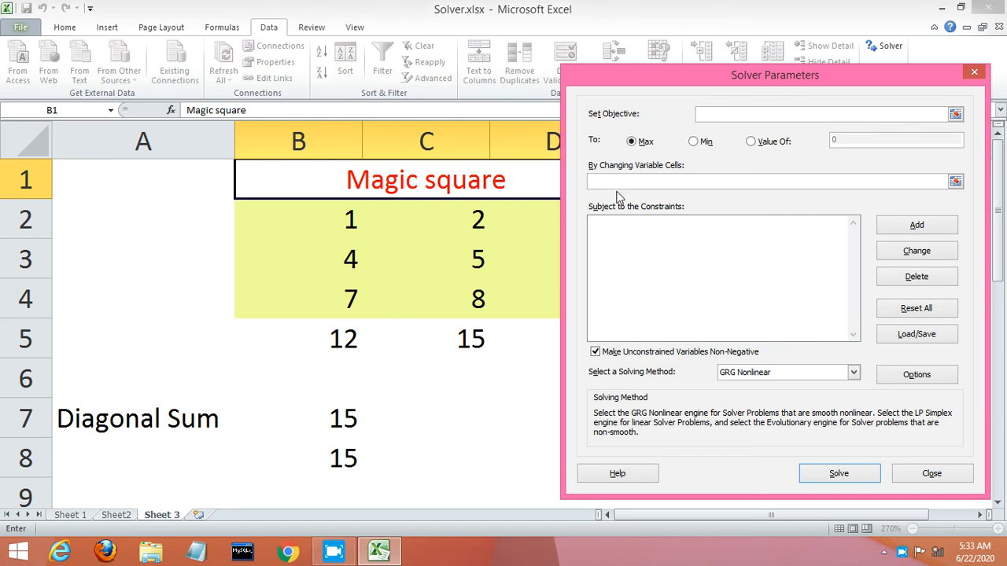
Set the magic square range B2:D4 as Solver's changing variable cells.
click(643, 179)
drag(731, 79, 843, 67)
drag(275, 214, 545, 288)
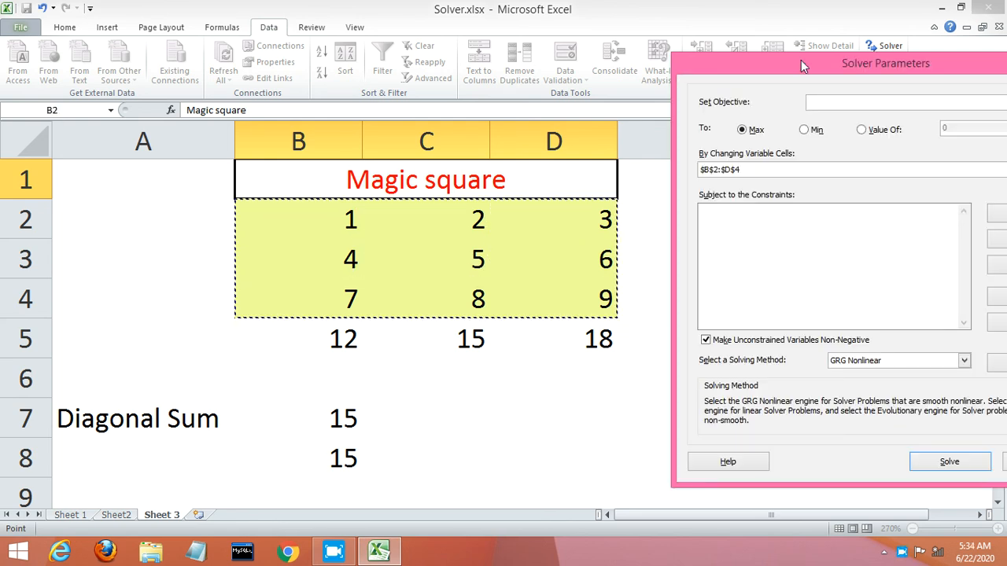
drag(801, 59, 678, 32)
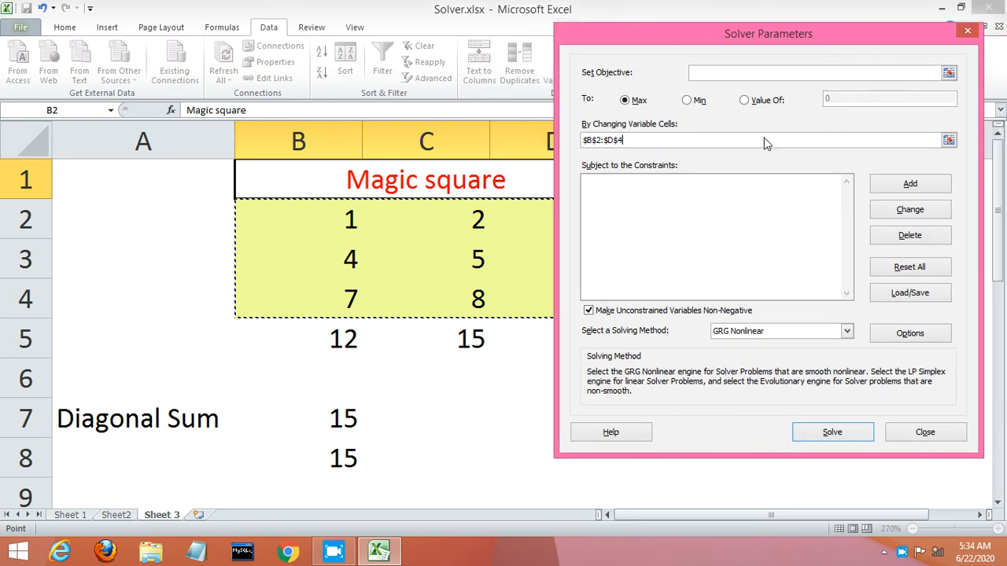
Add a Solver constraint requiring the magic square cells B2:D4 to be all different (dif).
click(886, 180)
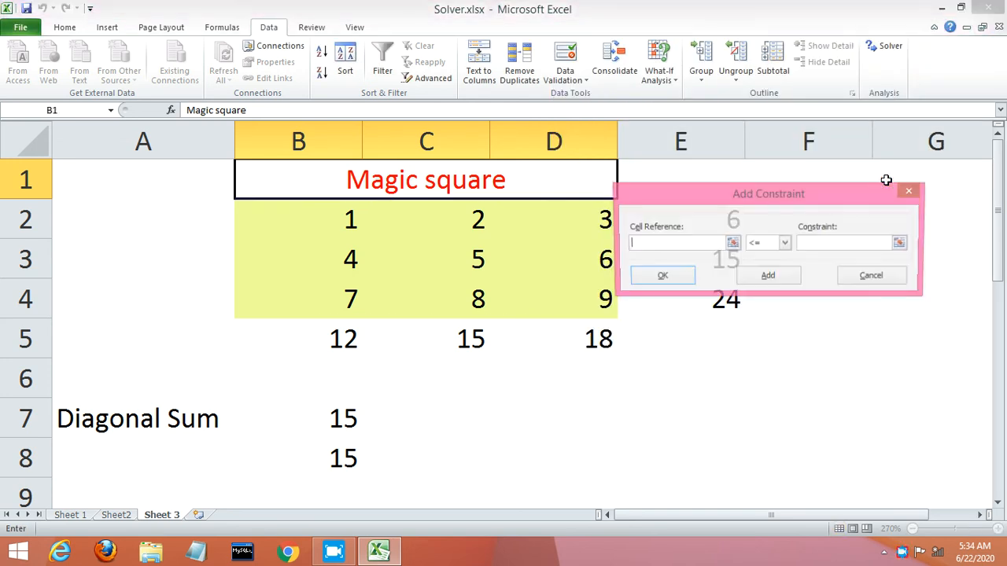
key(Down)
key(Left)
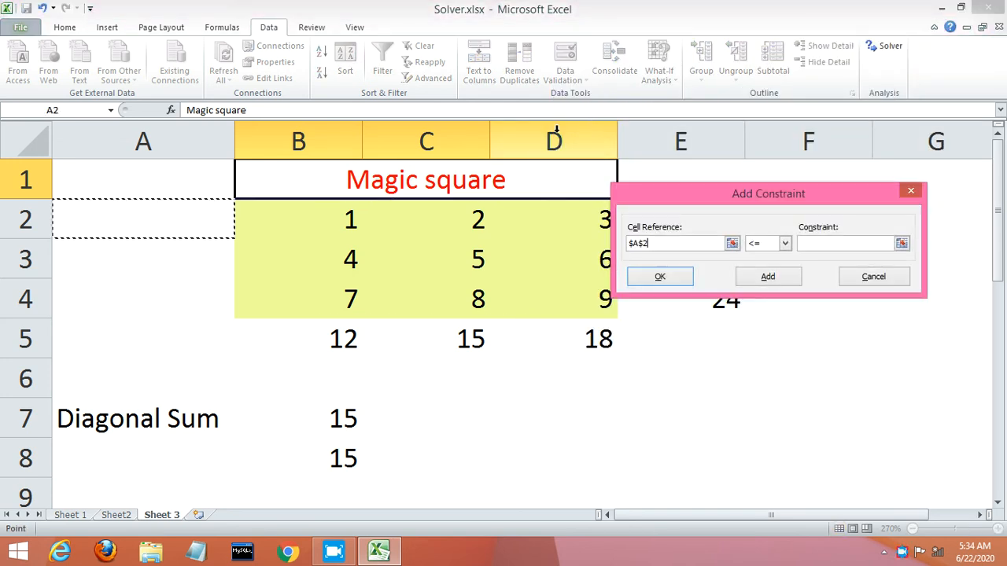
drag(333, 213, 542, 290)
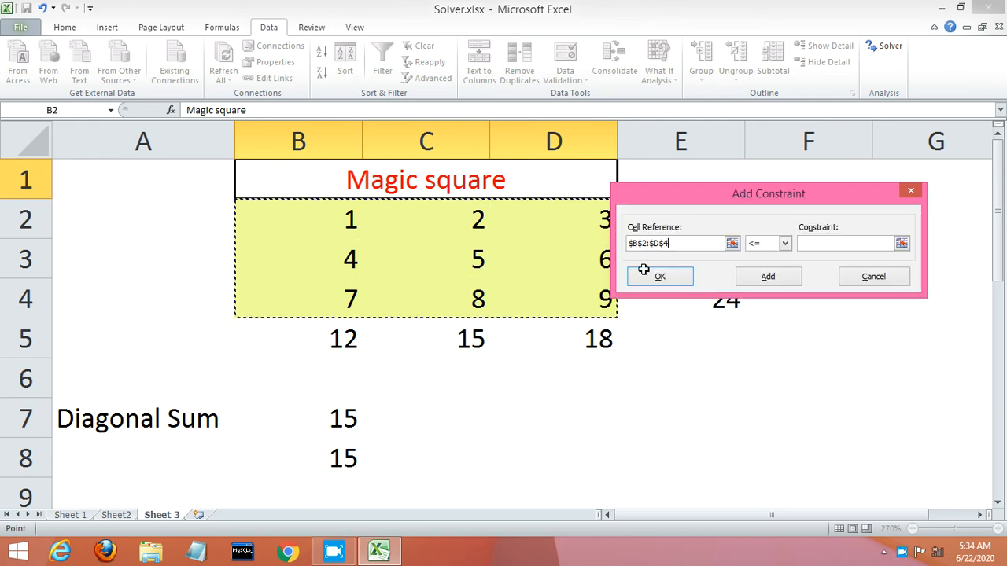
click(785, 245)
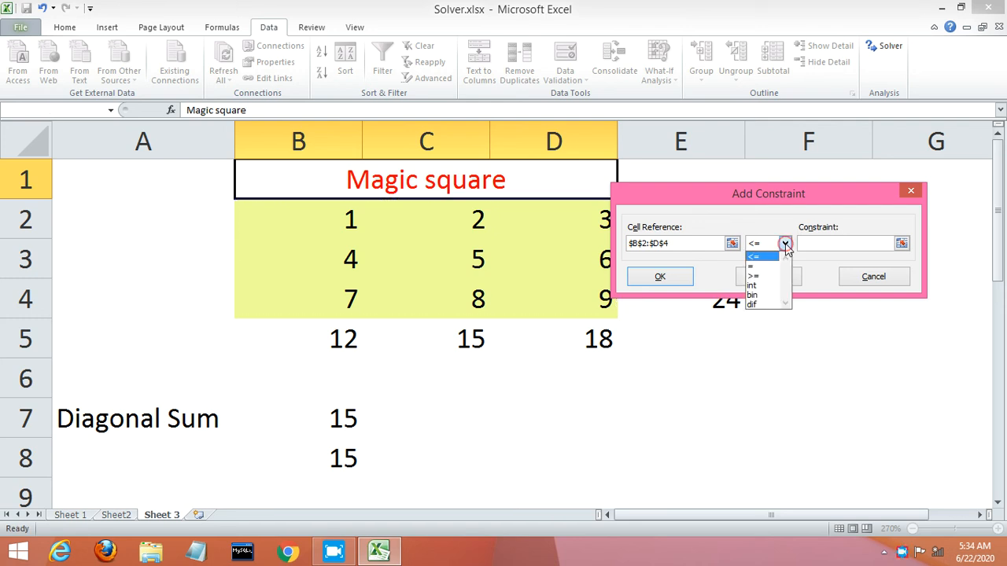
click(753, 305)
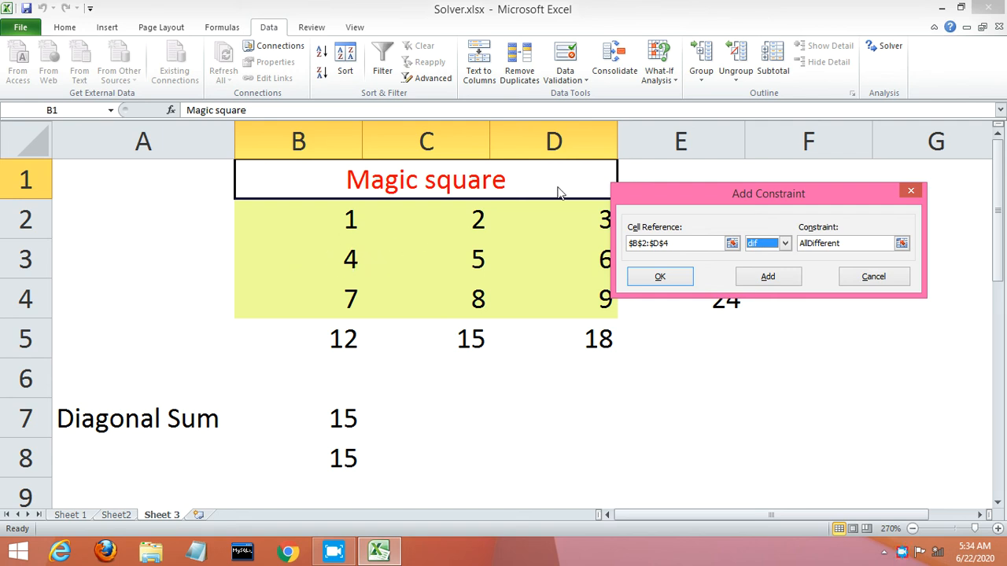
click(759, 279)
Add a Solver constraint requiring the magic square cells B2:D4 to be integers (int).
key(Down)
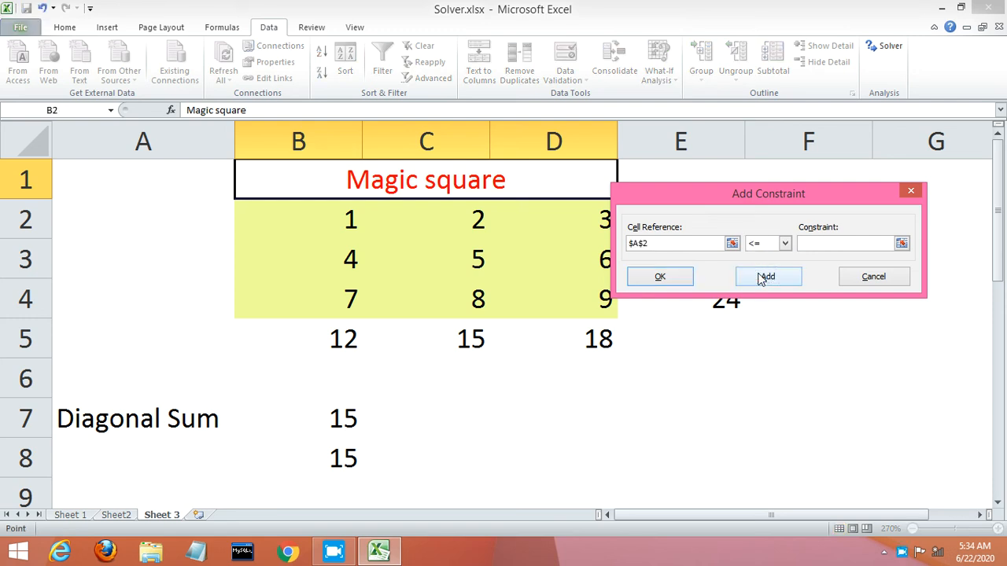
key(Left)
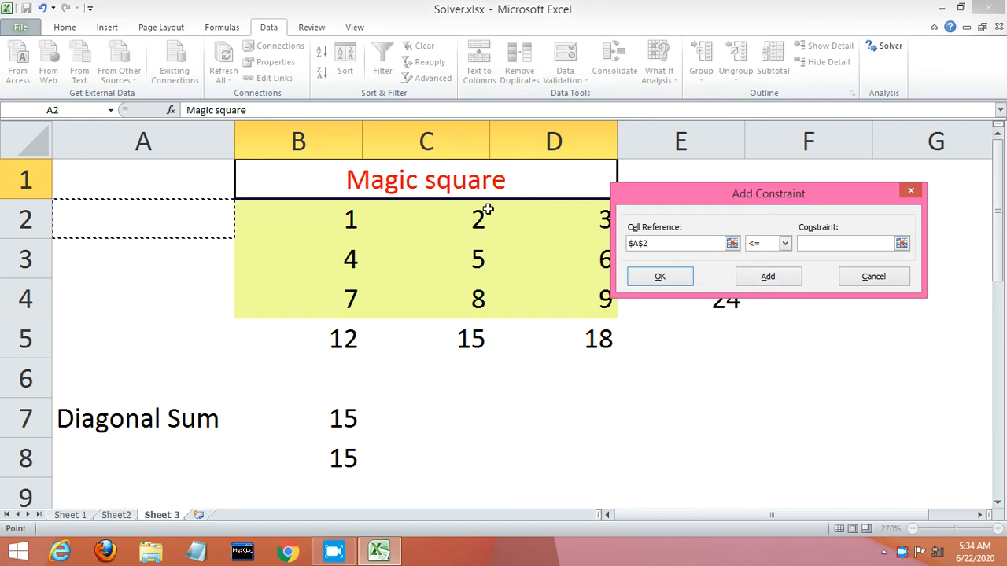
drag(284, 202, 541, 295)
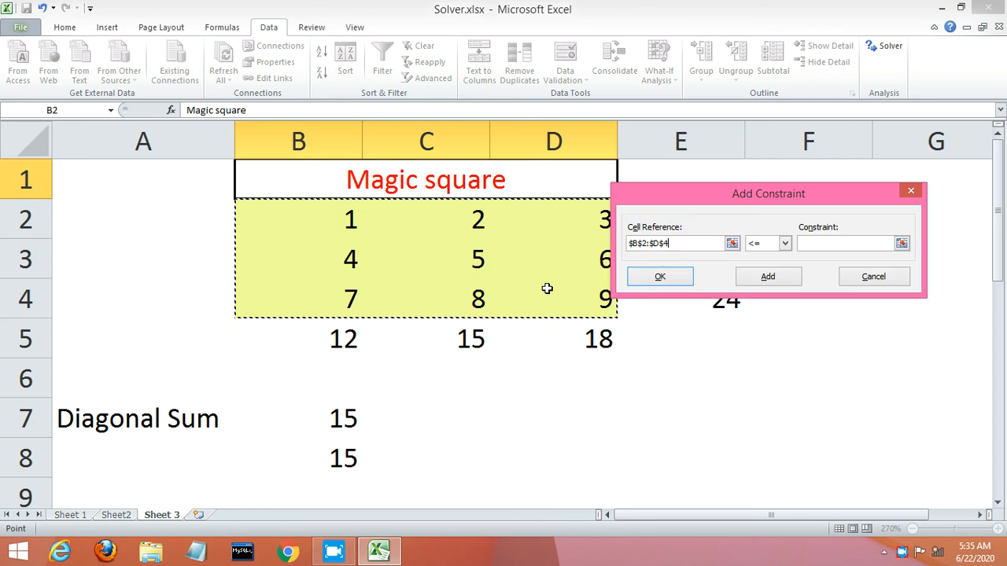
click(785, 245)
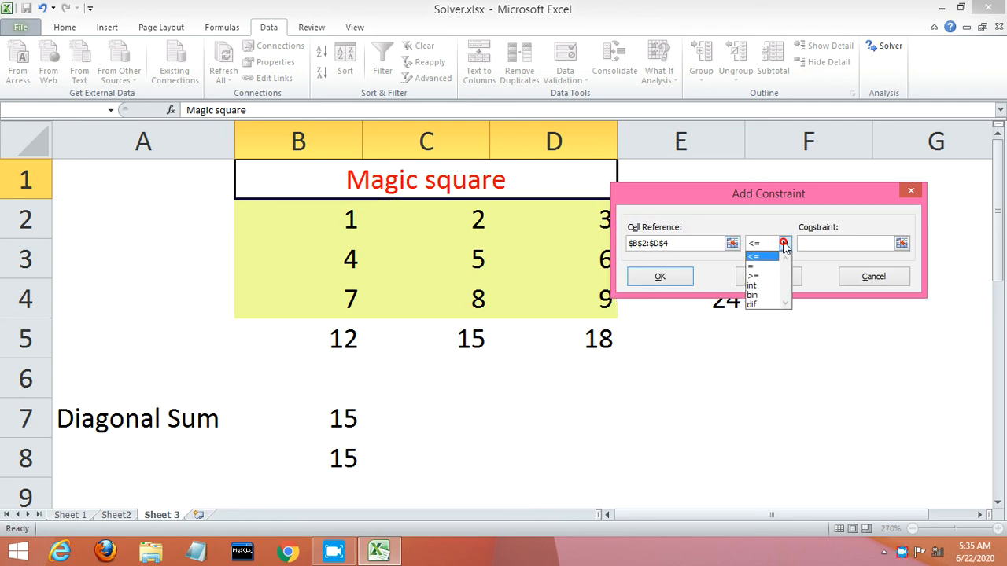
click(768, 286)
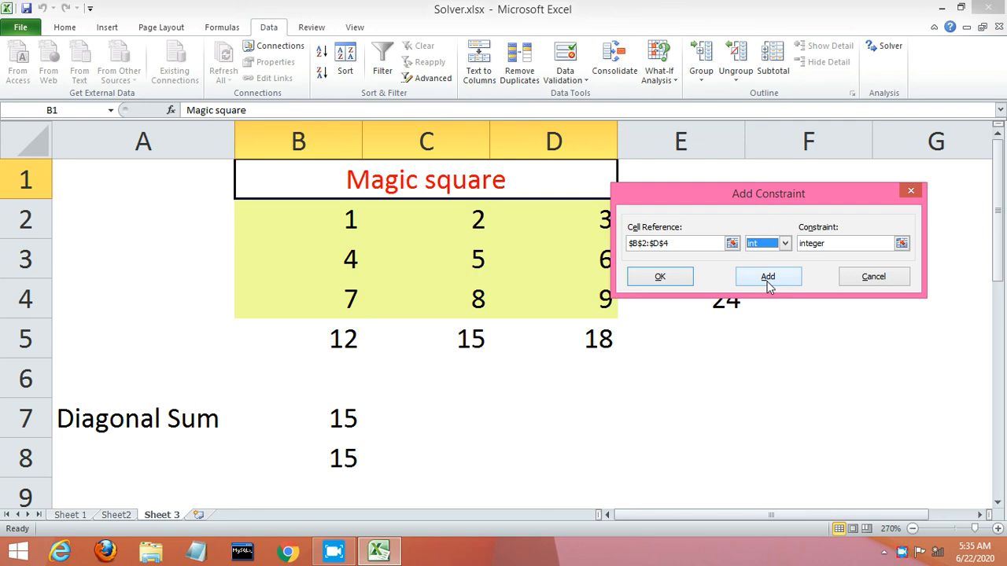
click(767, 277)
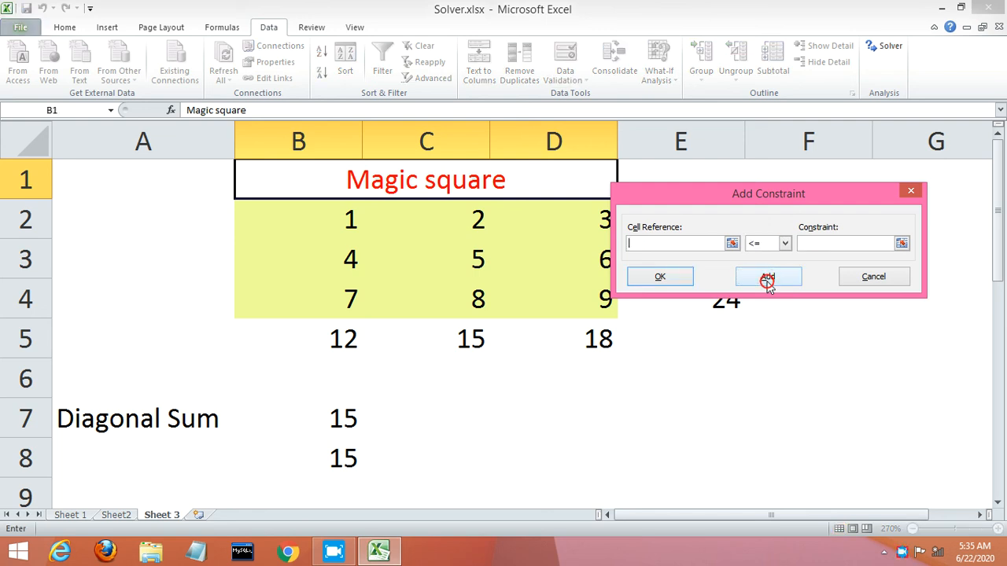
Add a Solver constraint requiring the column totals B5:D5 to equal 15.
key(Down)
key(Left)
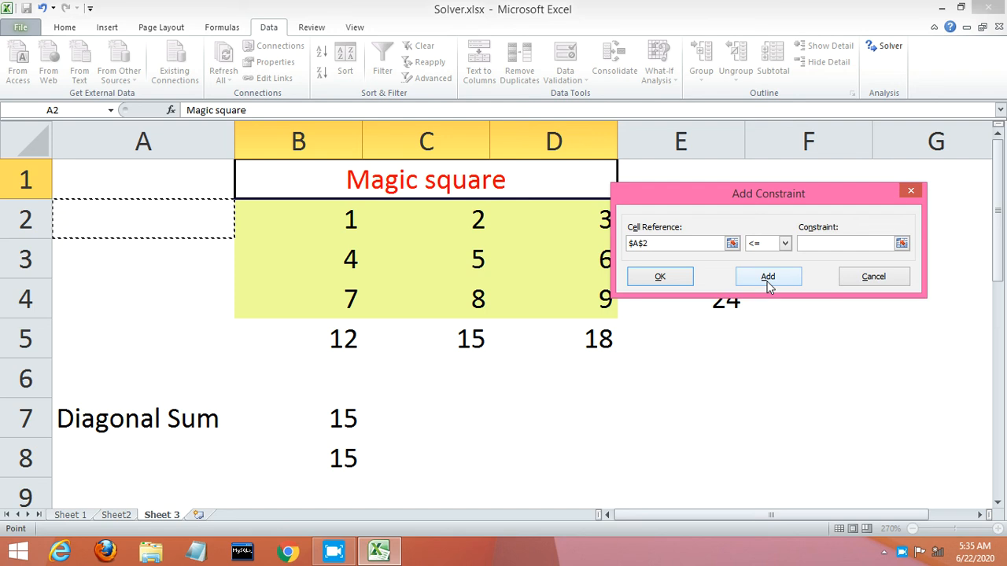
click(319, 334)
drag(319, 334, 545, 344)
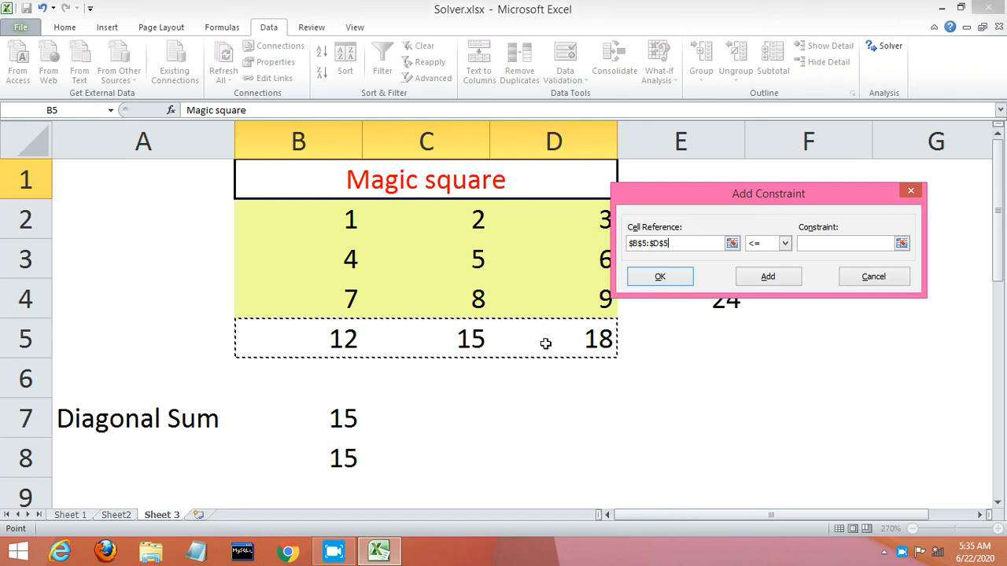
click(787, 246)
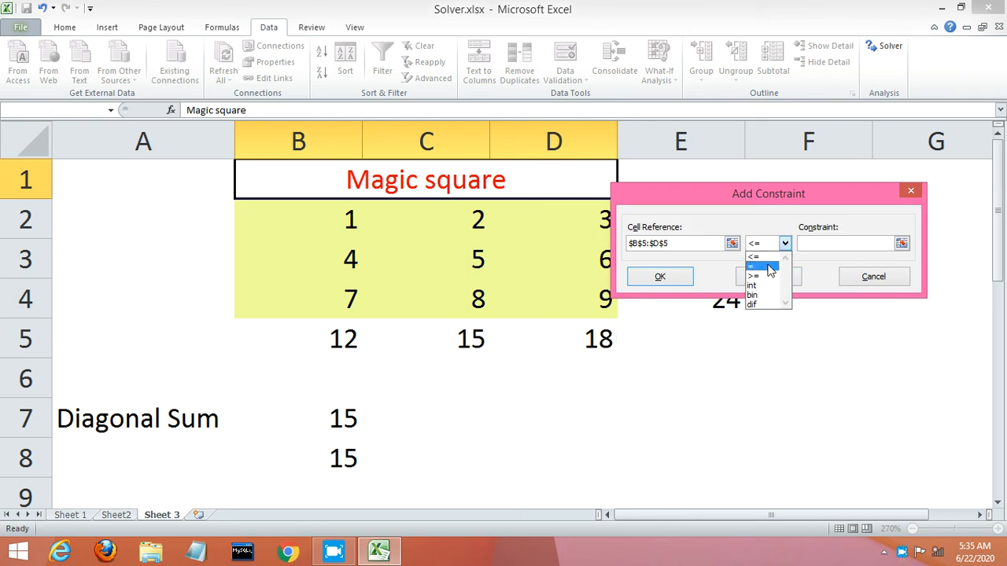
click(767, 266)
click(828, 244)
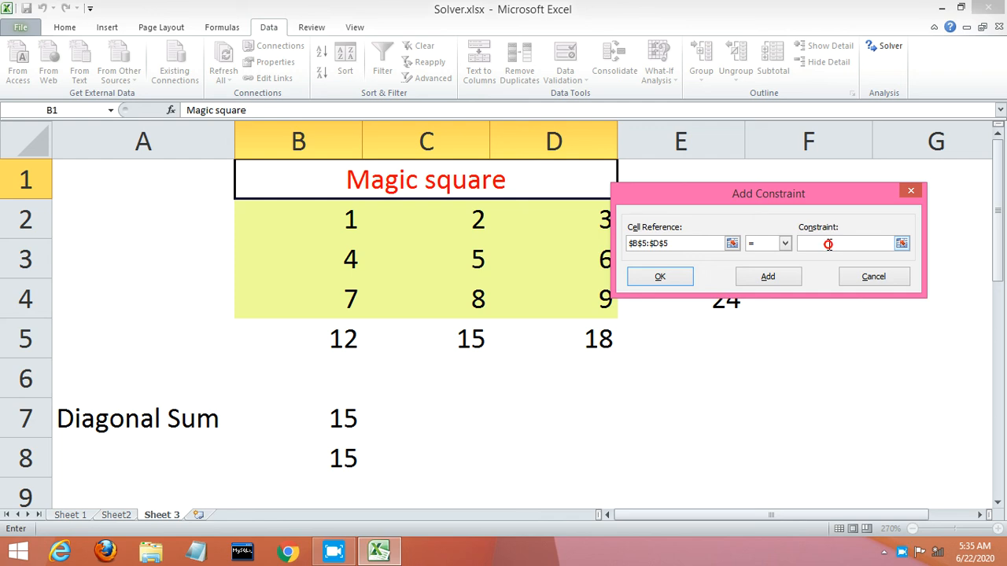
text(15)
click(769, 276)
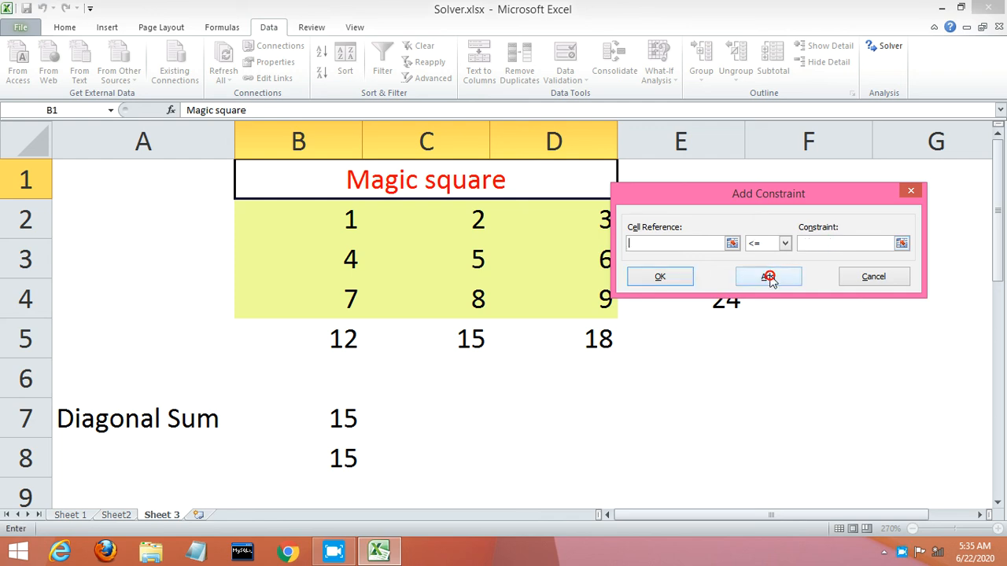
Add a Solver constraint requiring the row totals E2:E4 to equal 15.
click(759, 192)
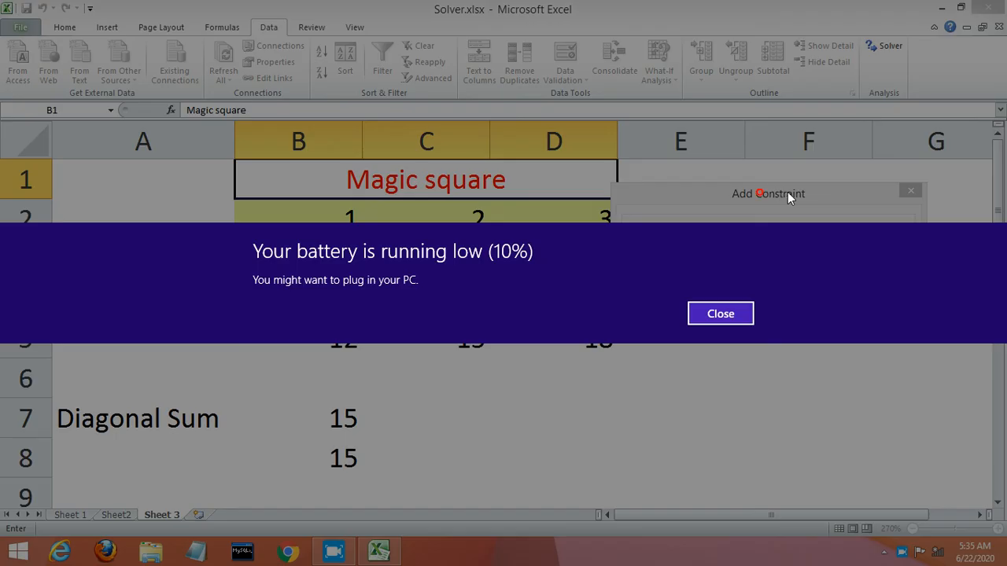
click(720, 313)
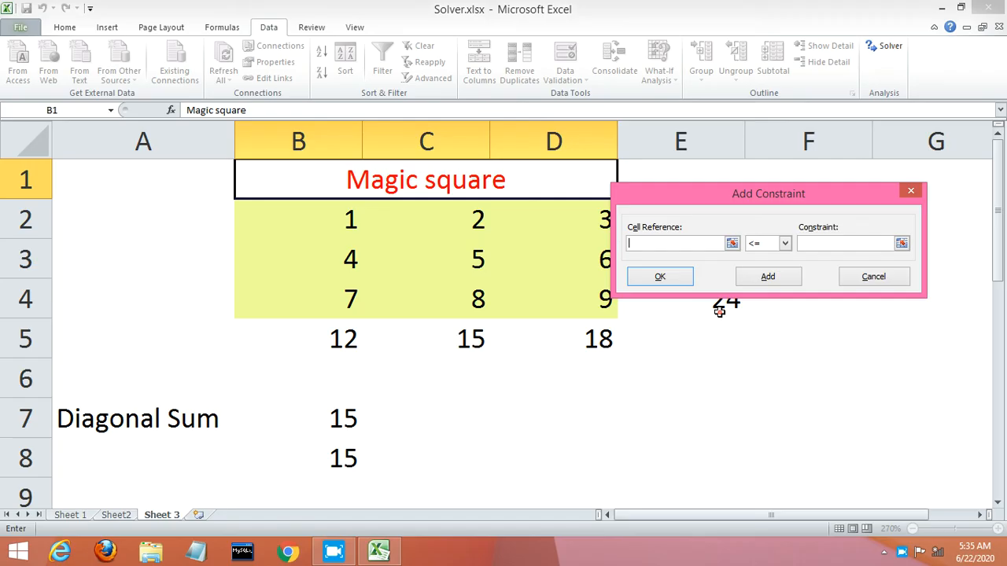
drag(761, 192, 903, 184)
click(697, 221)
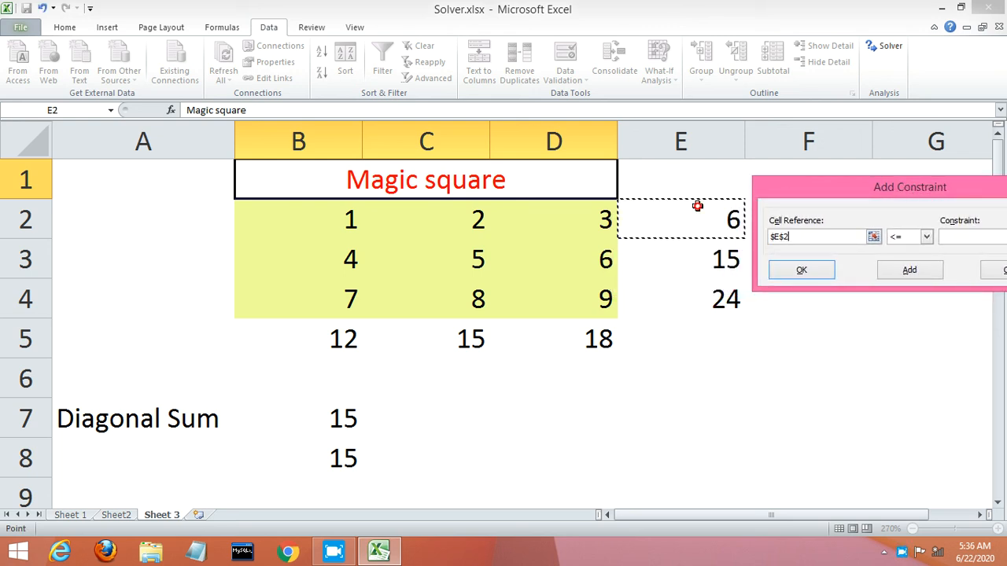
drag(697, 222, 697, 281)
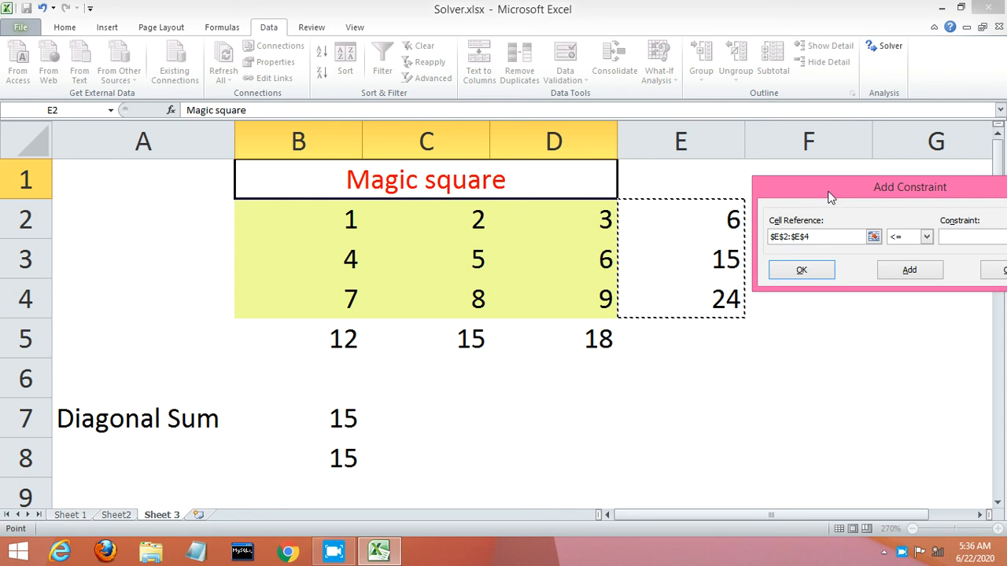
drag(831, 197, 641, 195)
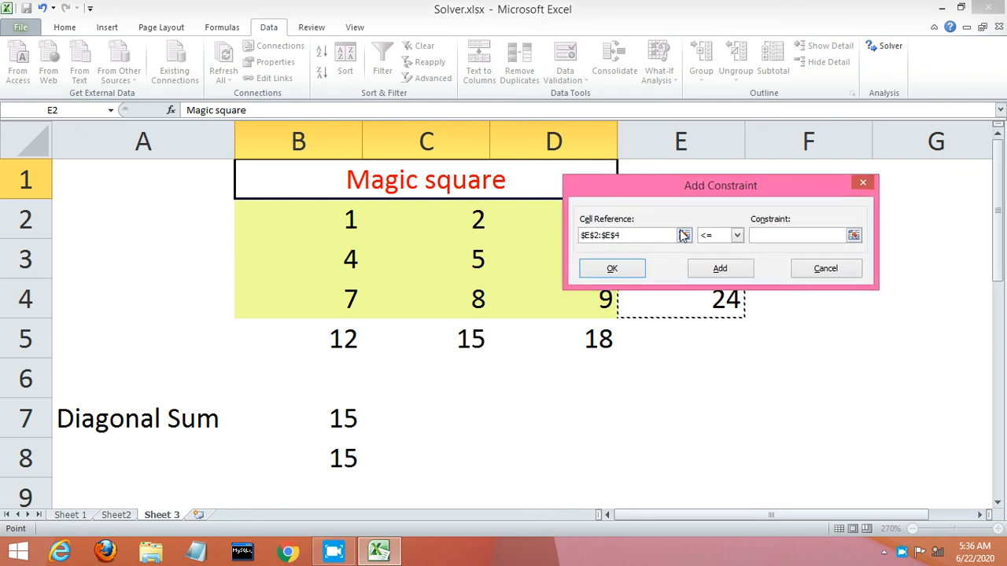
click(736, 235)
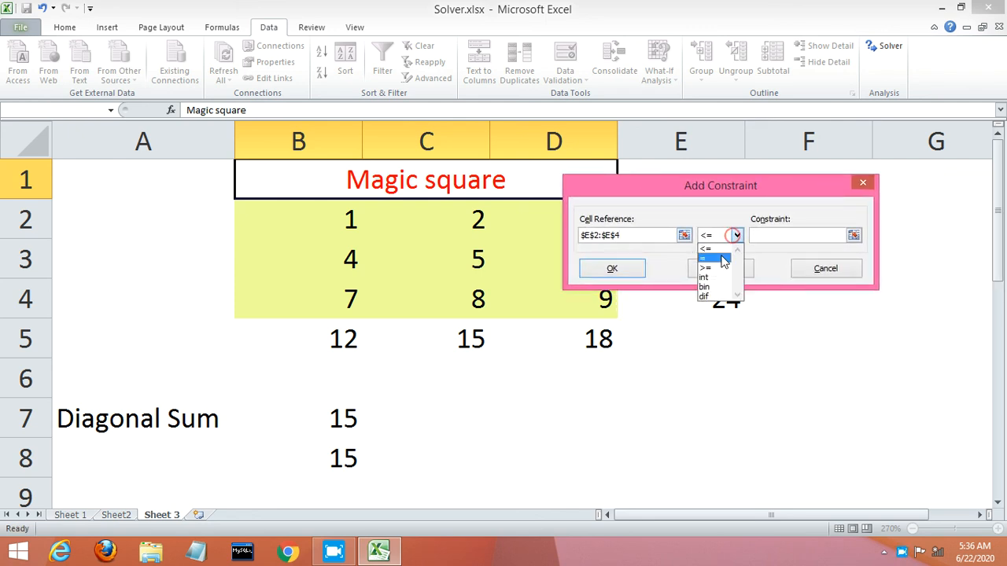
click(723, 259)
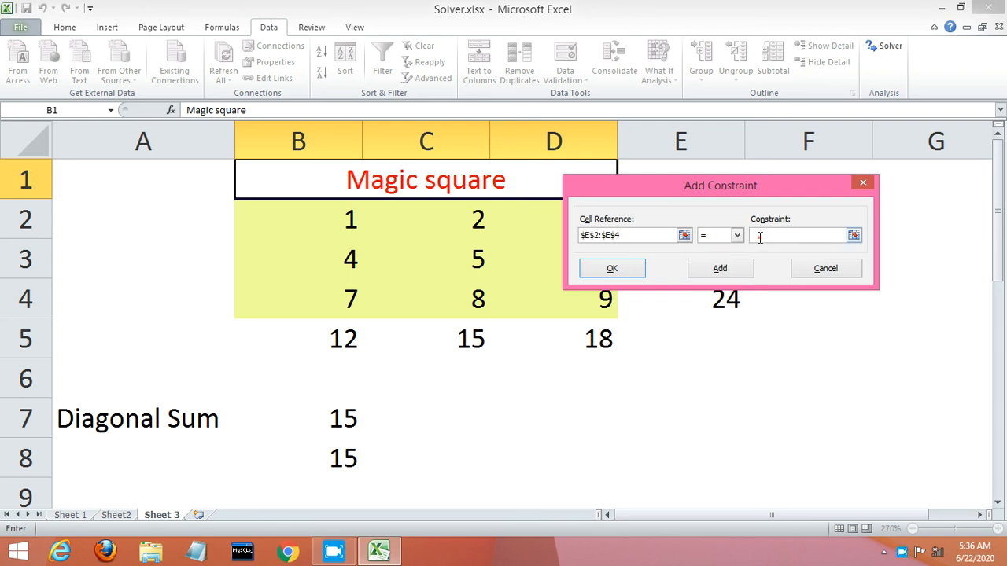
click(759, 237)
text(15)
click(723, 272)
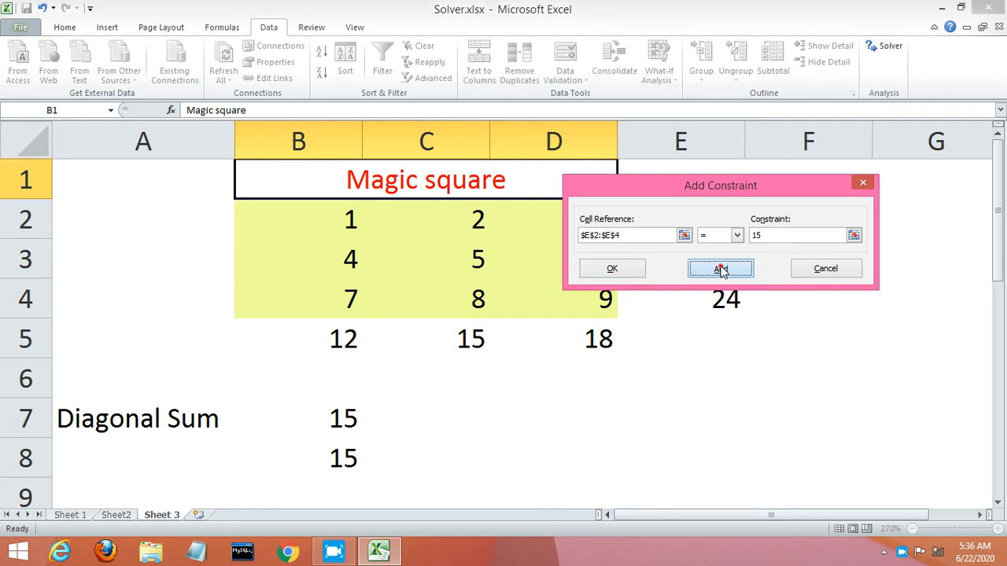
Add a Solver constraint requiring the diagonal sums B7:B8 to equal 15, and return to the Solver parameters.
key(Down)
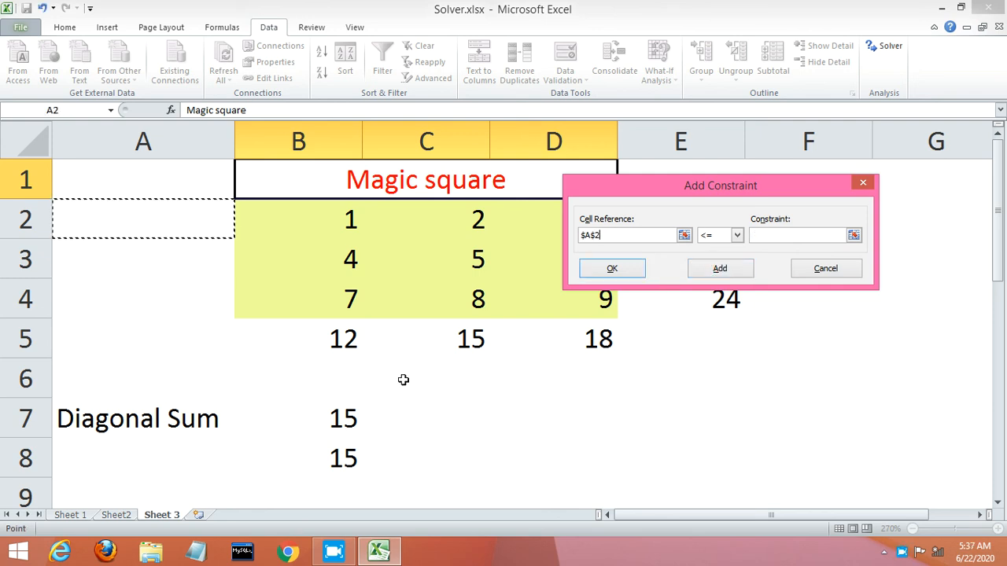
click(347, 411)
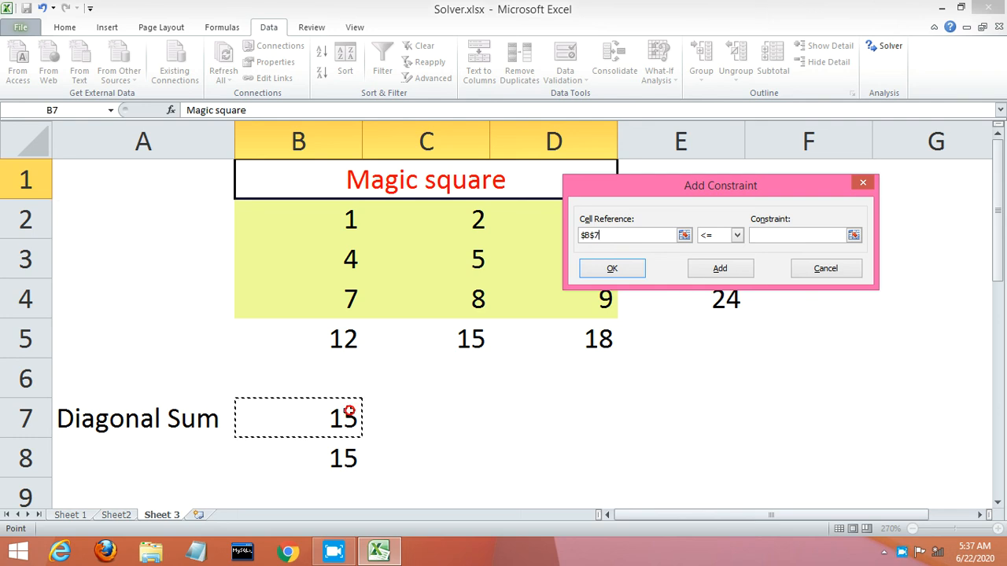
drag(348, 410, 349, 453)
click(737, 235)
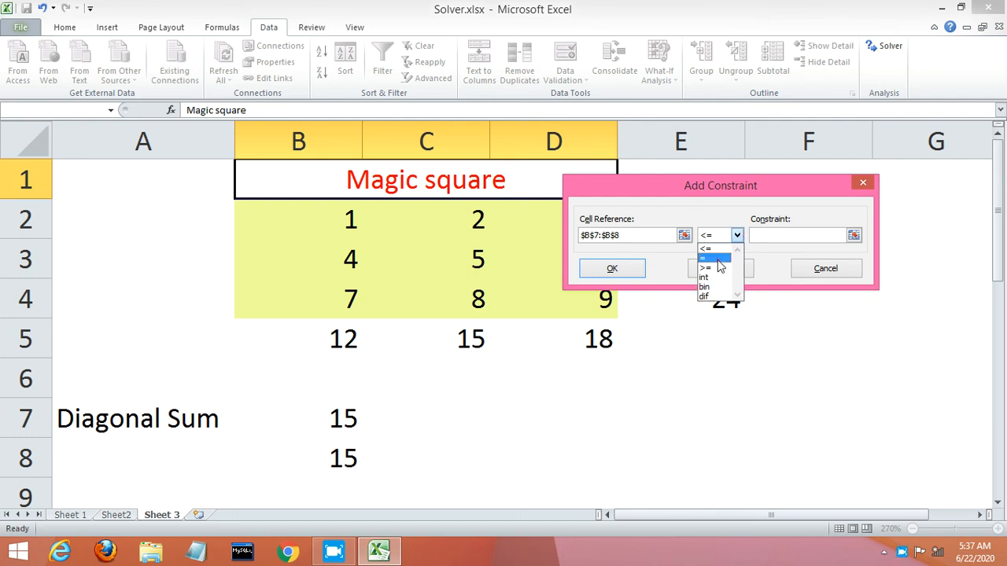
click(718, 260)
click(764, 237)
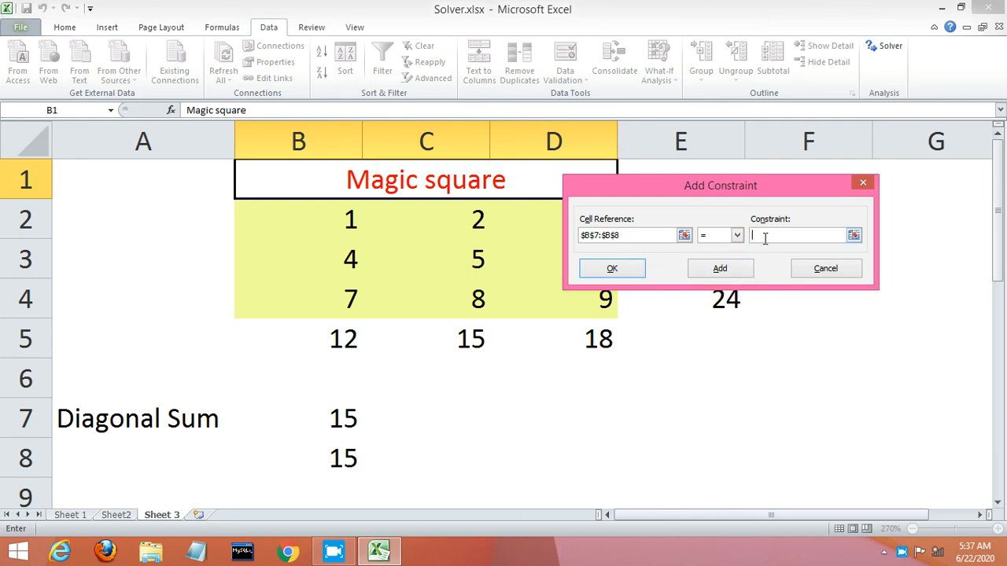
text(15)
click(714, 269)
click(826, 269)
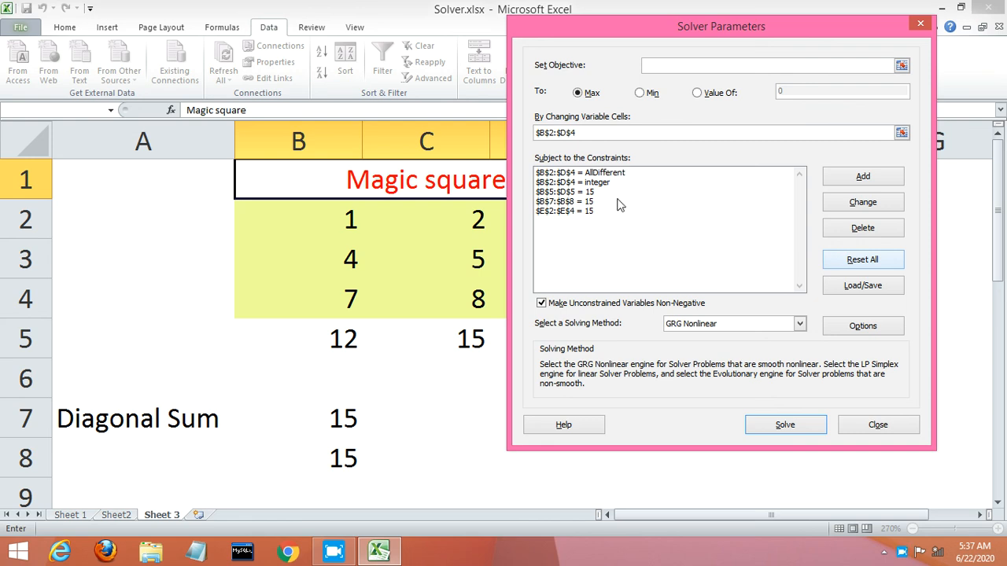
Solve the magic square with the GRG Nonlinear method and keep the Solver solution.
click(576, 184)
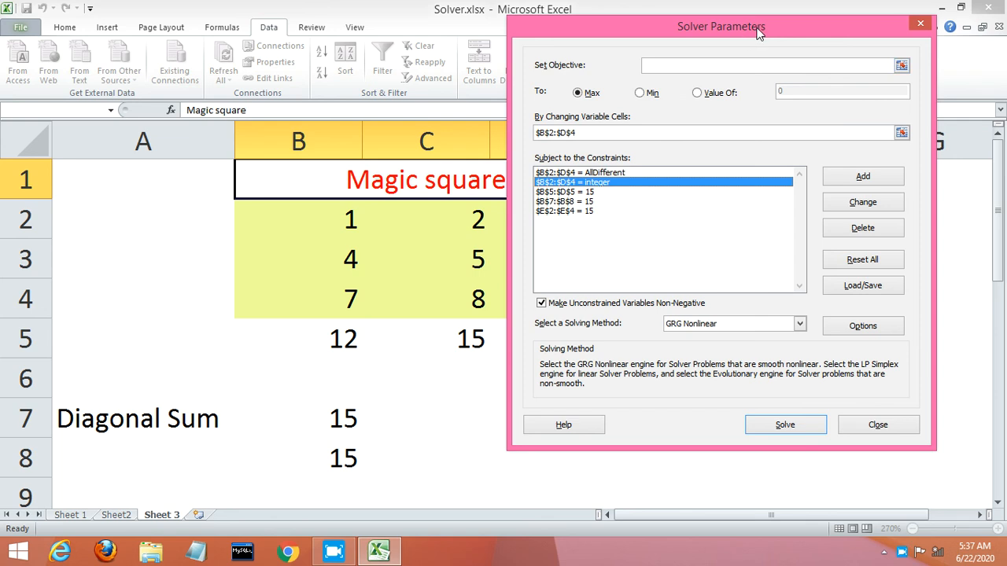
drag(758, 30, 934, 45)
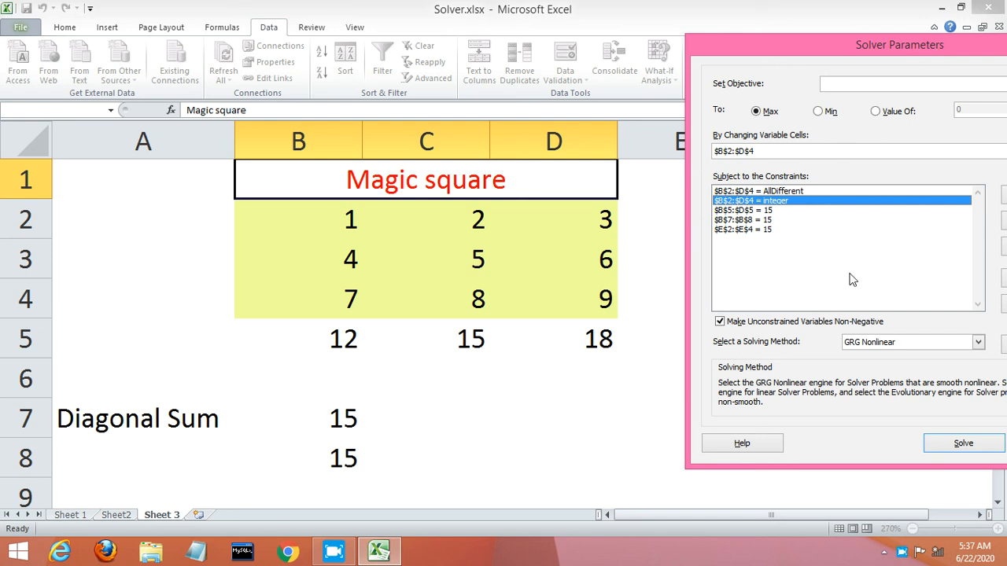
click(940, 444)
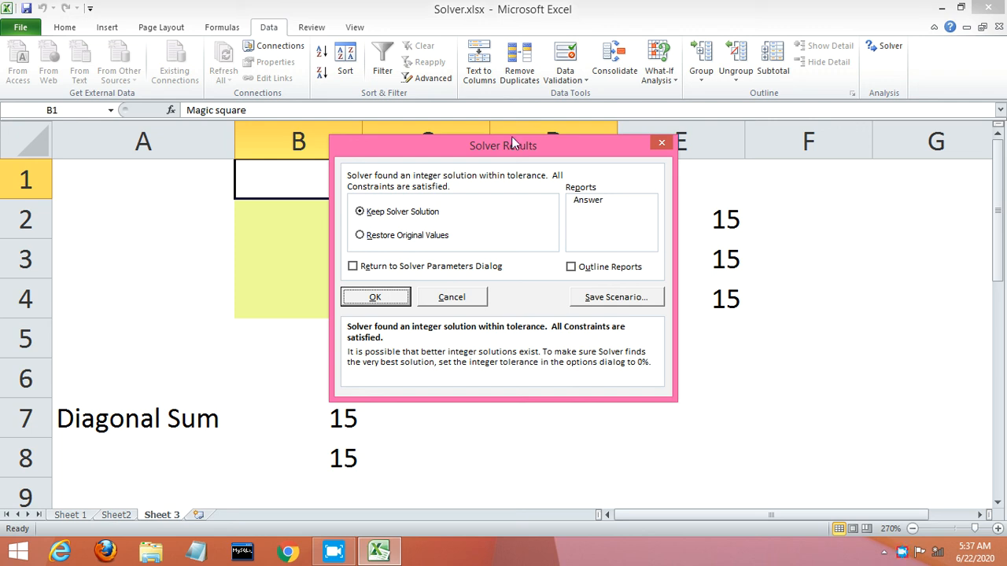
drag(512, 148, 958, 293)
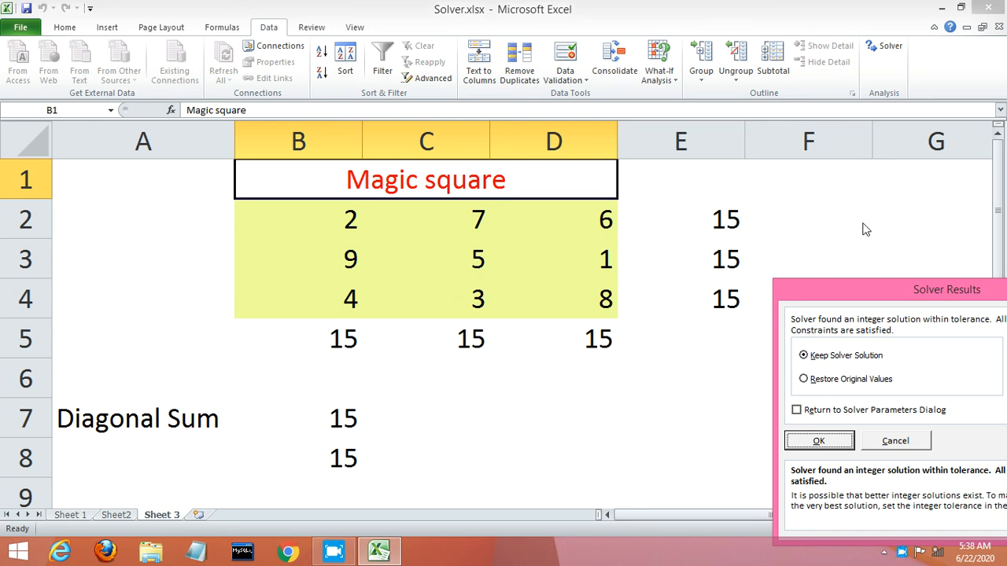
drag(860, 282, 648, 131)
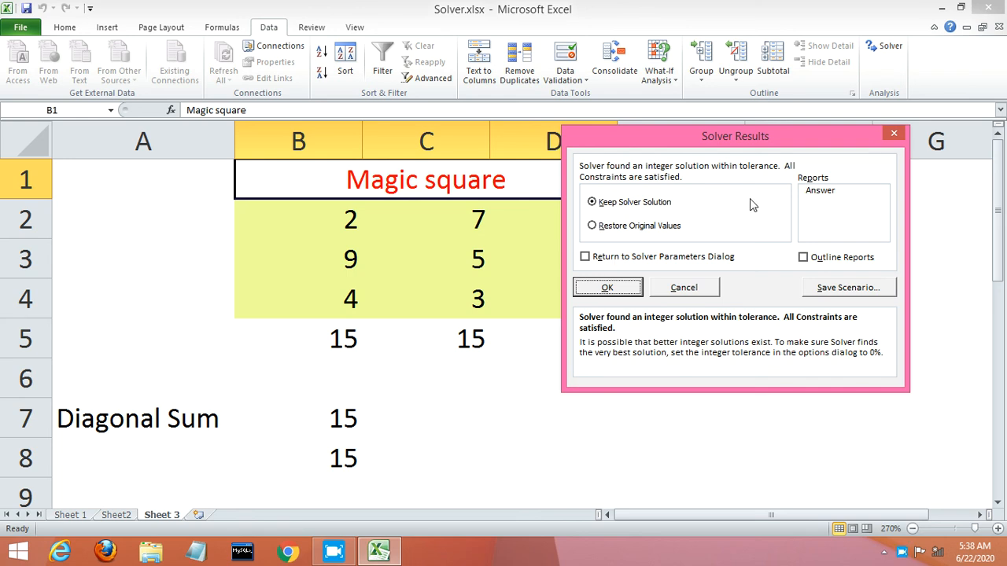
click(621, 286)
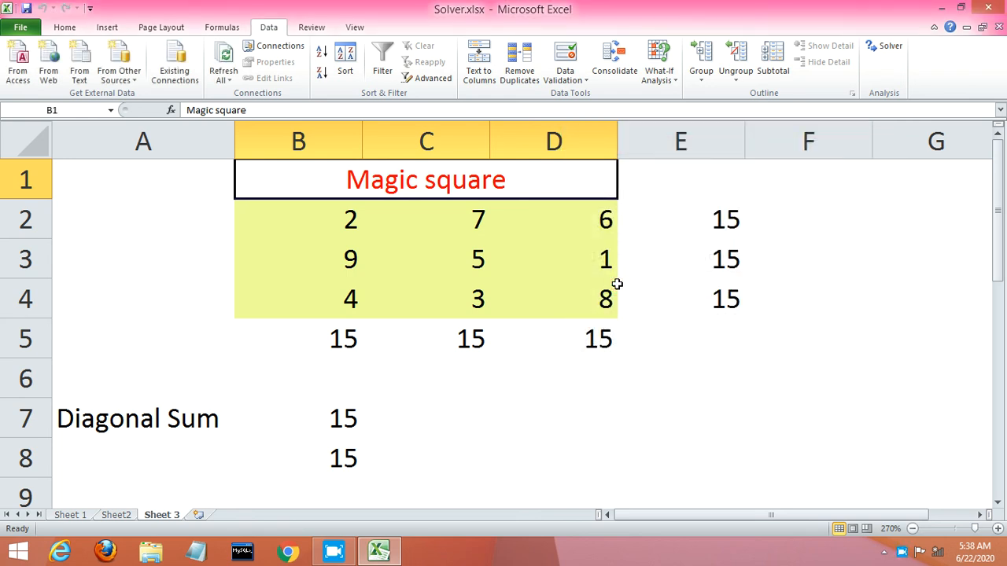
click(675, 323)
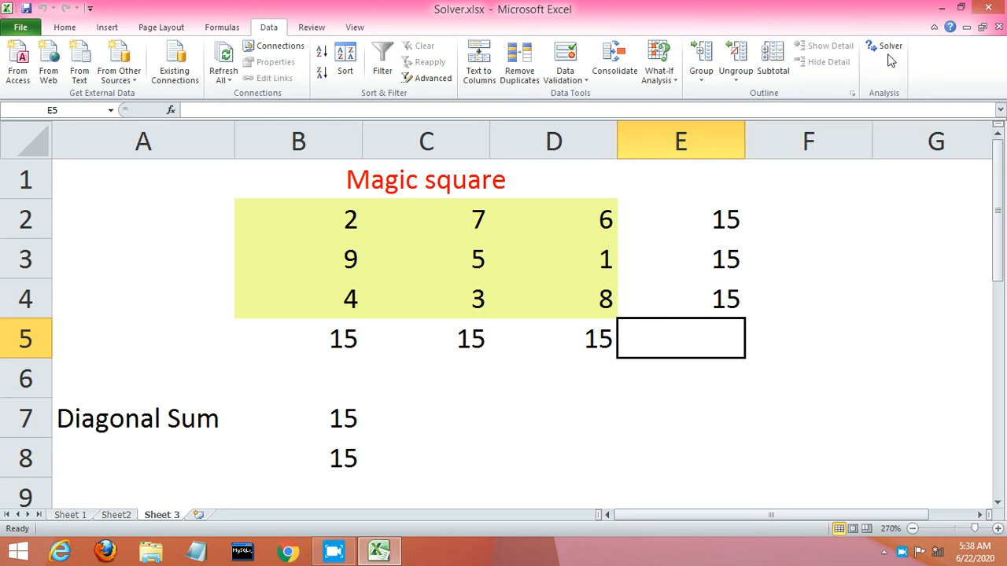
Reopen the Solver parameters and review the available solving methods, leaving GRG Nonlinear selected.
click(884, 50)
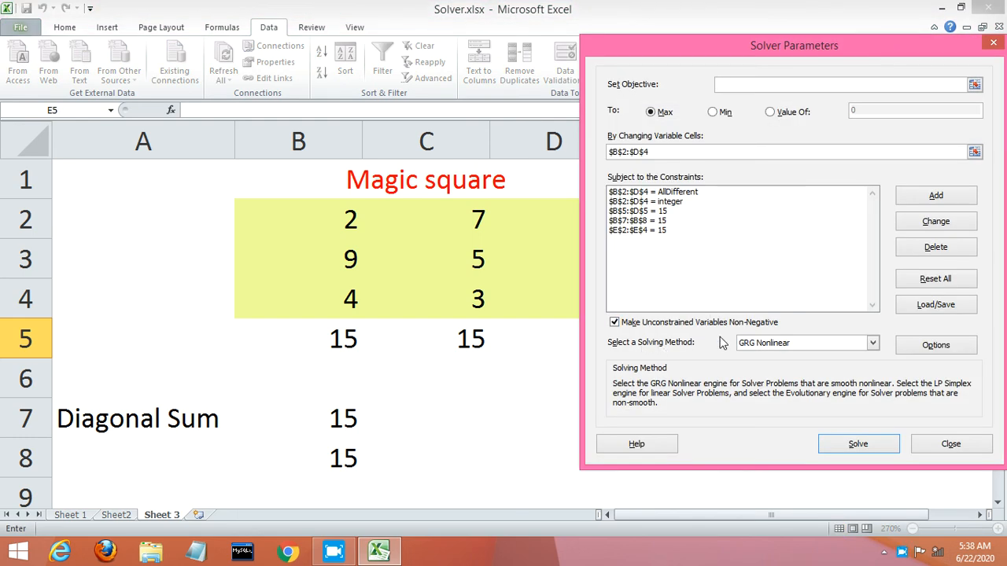
click(872, 344)
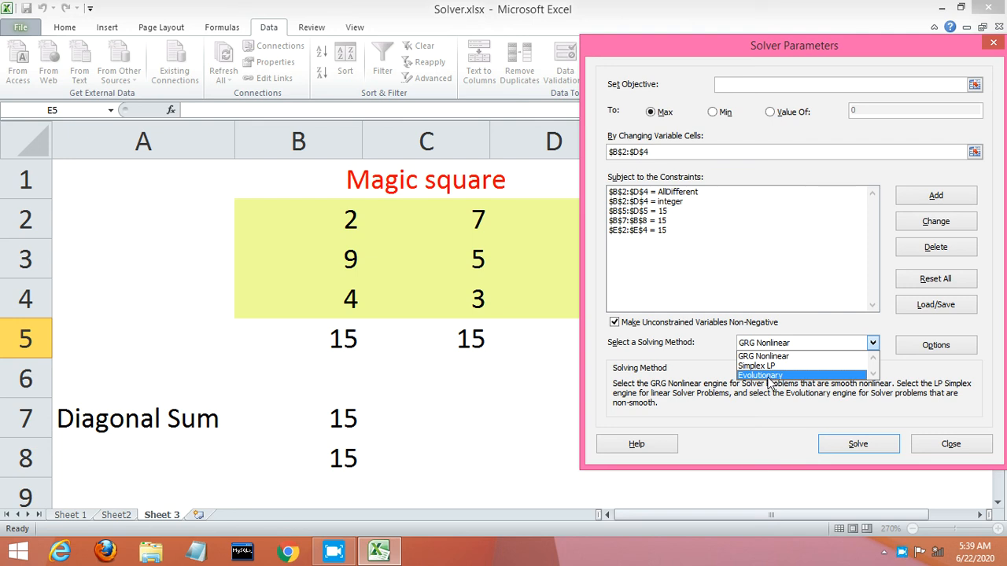
click(652, 375)
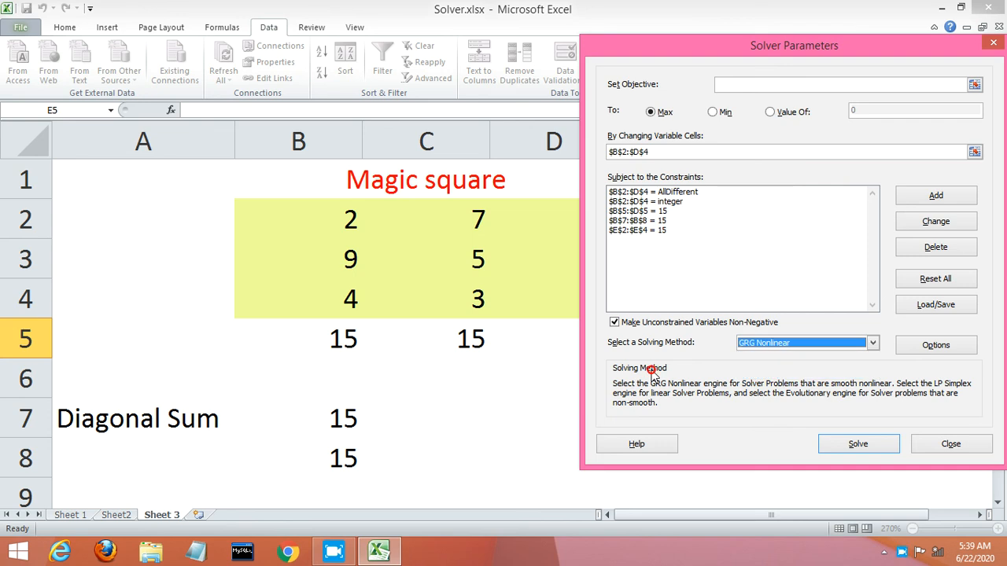